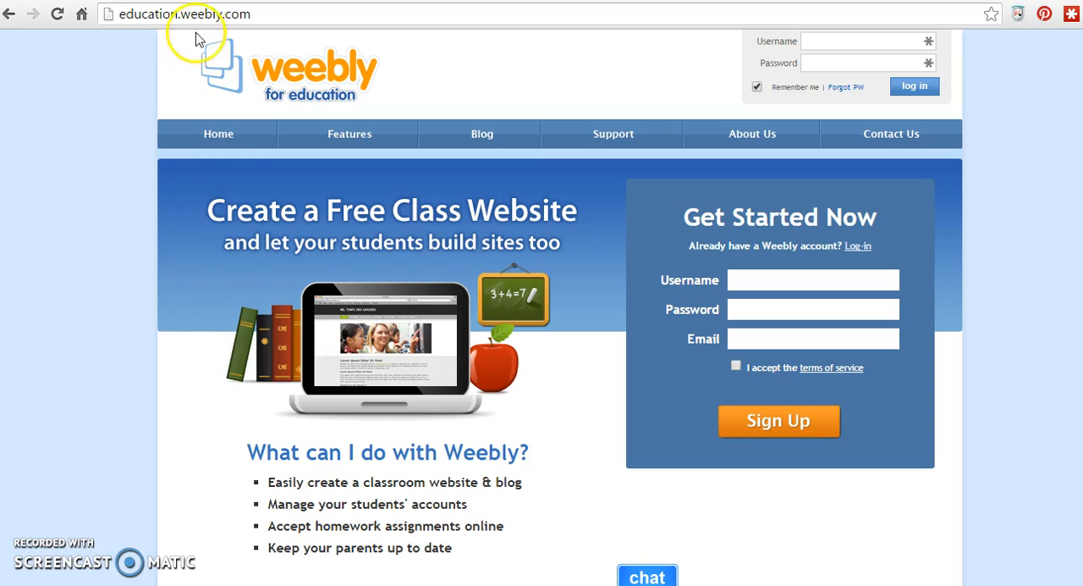
- Enter the new account's username in the Get Started Now sign-up form
left_click_drag(245, 13, 104, 15)
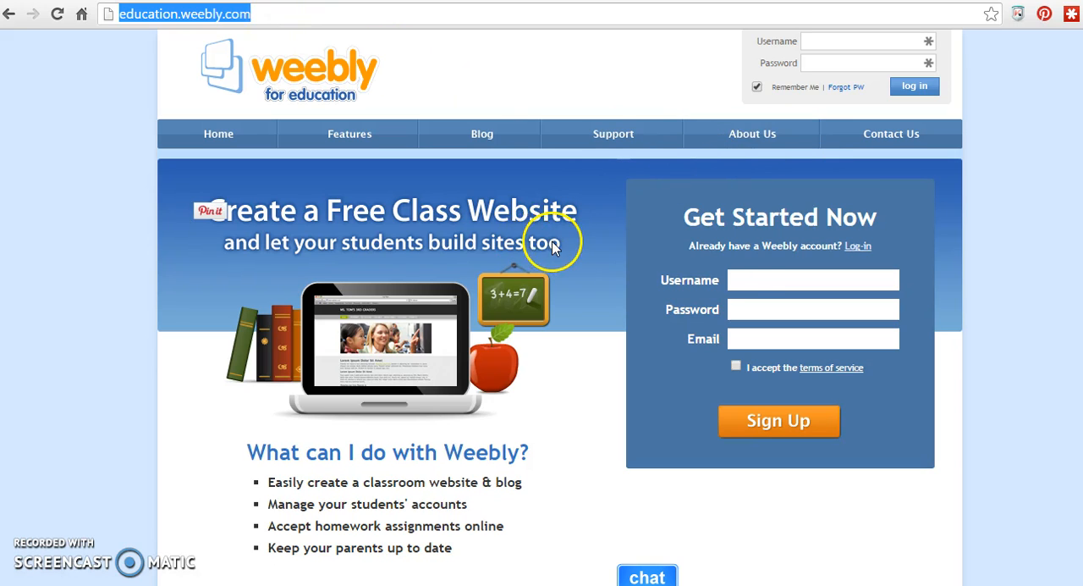
left_click(768, 281)
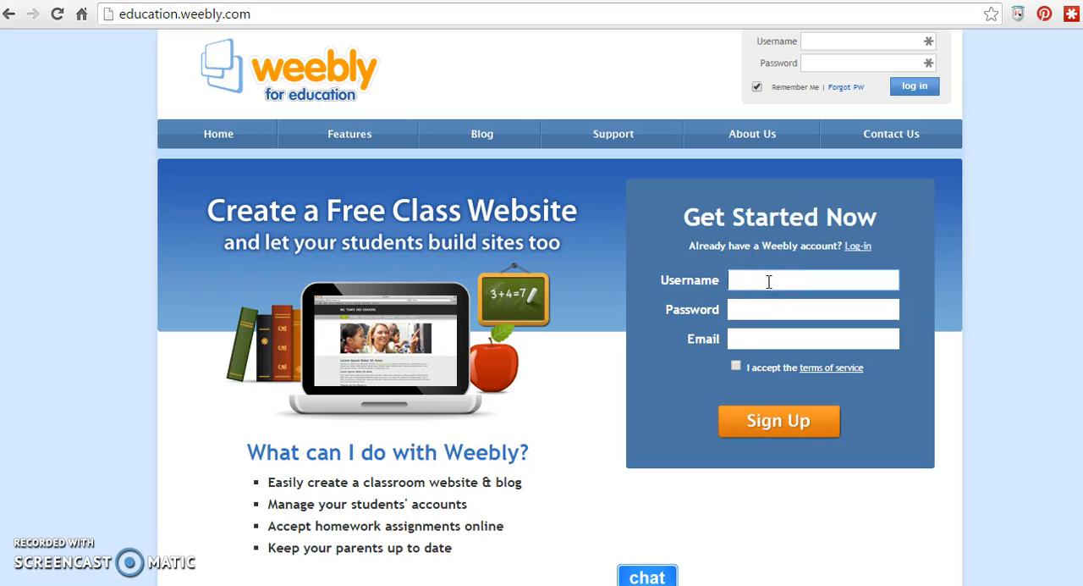
type("angela")
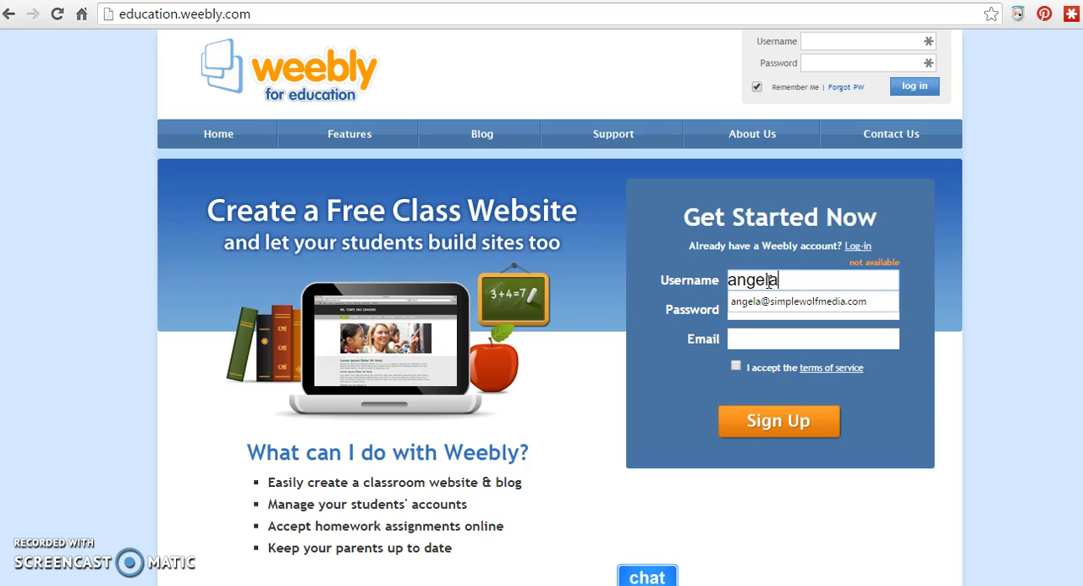
type("goehring1")
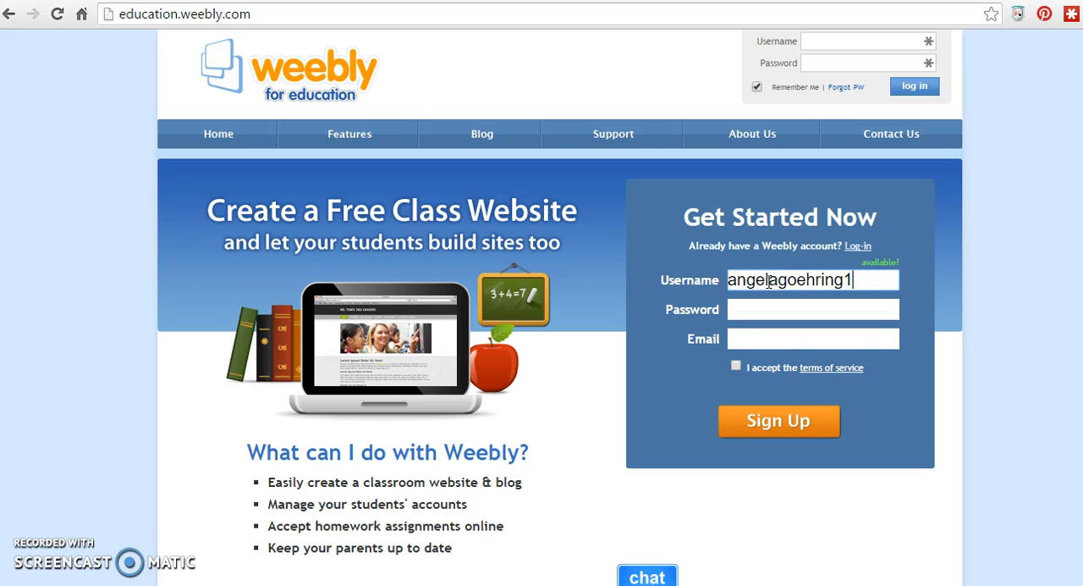
key("Tab")
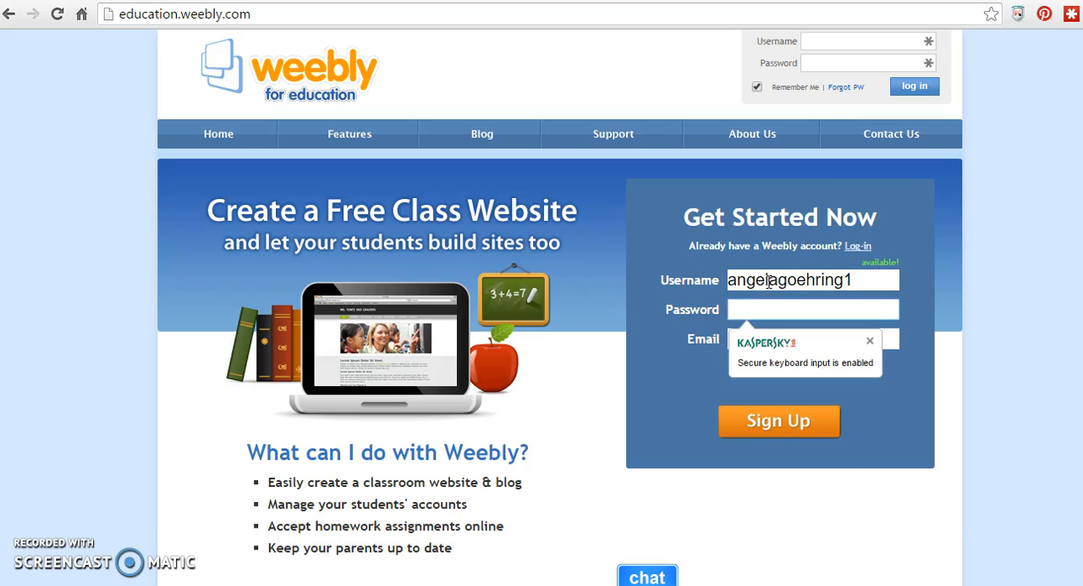
- Enter the account password and fill in the email address in the sign-up form
type("••••••••")
key("Tab")
type("ange")
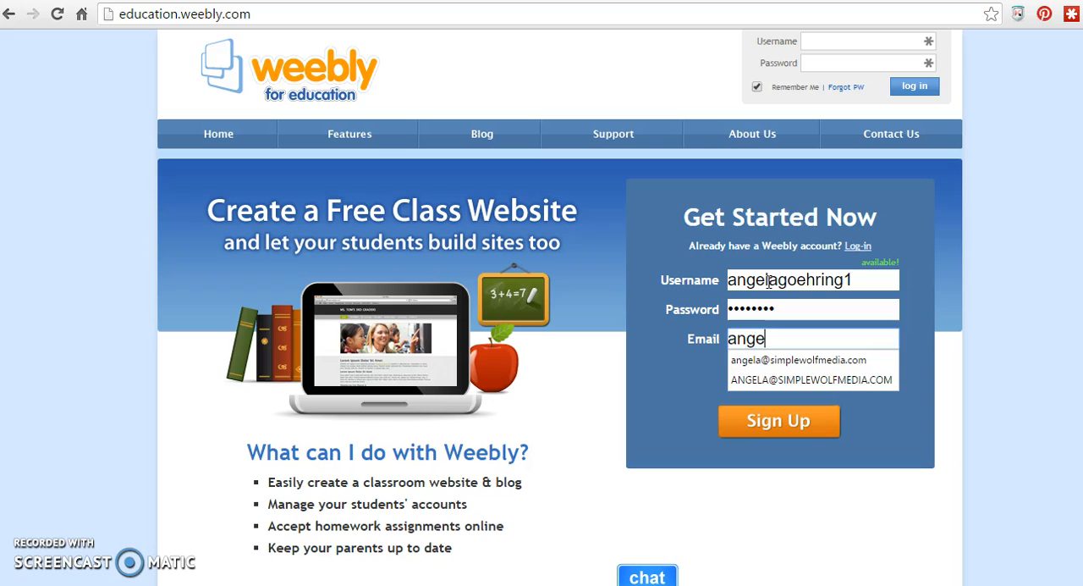
key("Down")
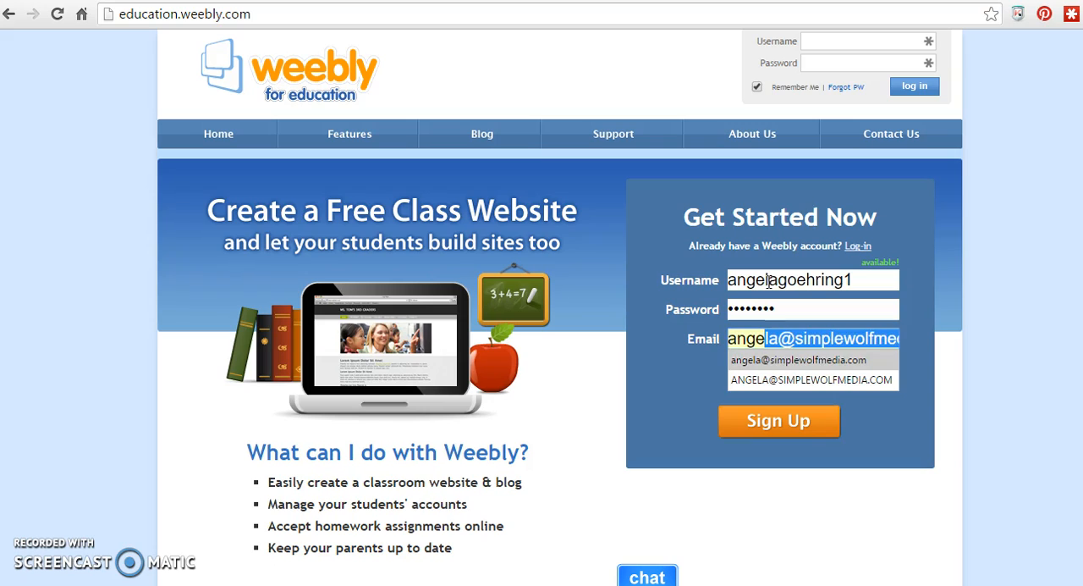
key("Return")
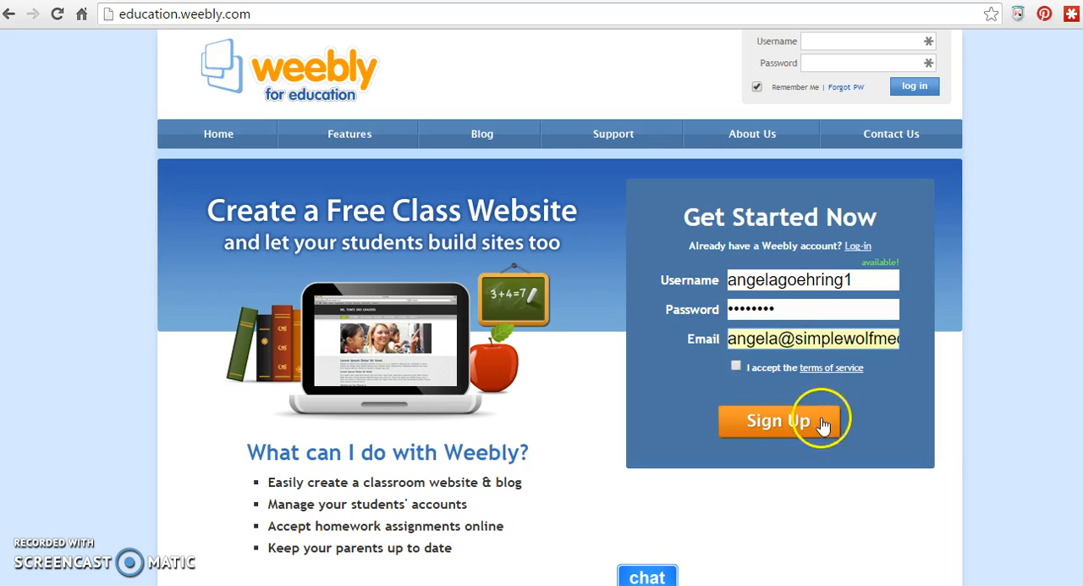
- Accept the terms of service, submit the sign-up form, and return to the email field
left_click(736, 366)
left_click(767, 423)
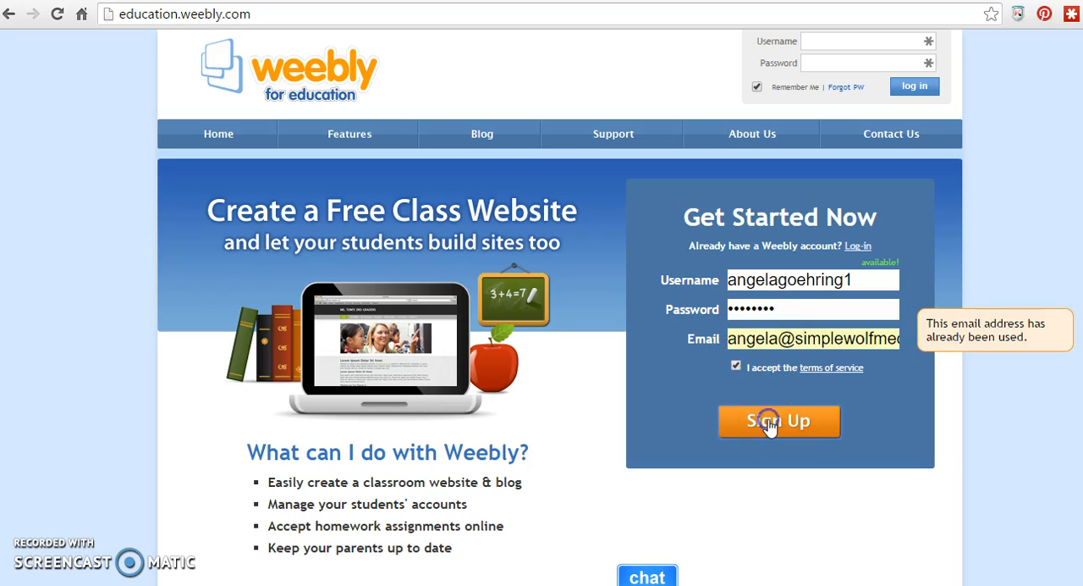
left_click(838, 340)
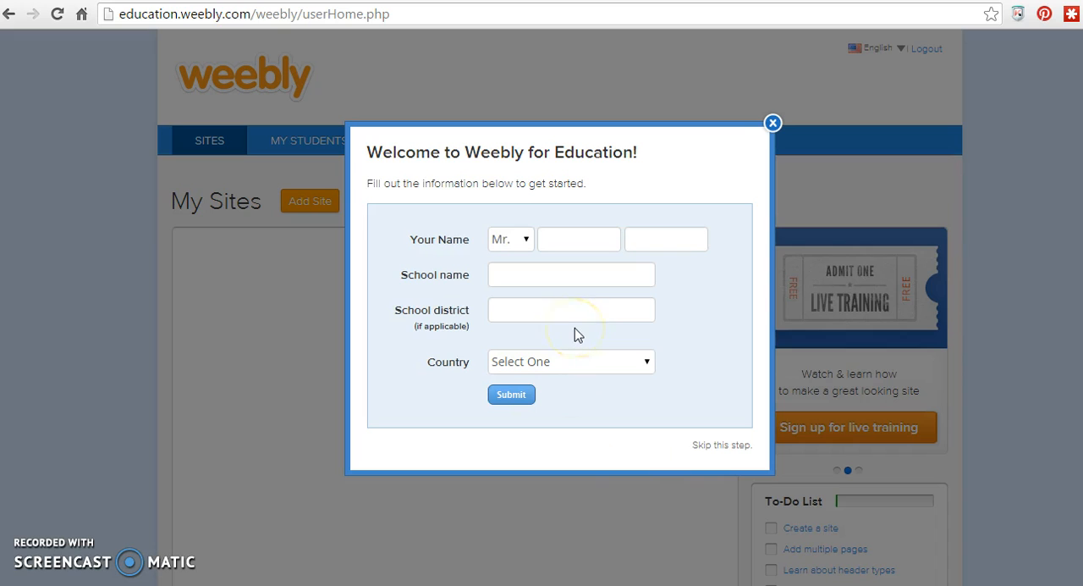
- Set the title to Mrs. and enter the teacher's first and last name in the welcome form
left_click(528, 244)
left_click(515, 278)
left_click(560, 240)
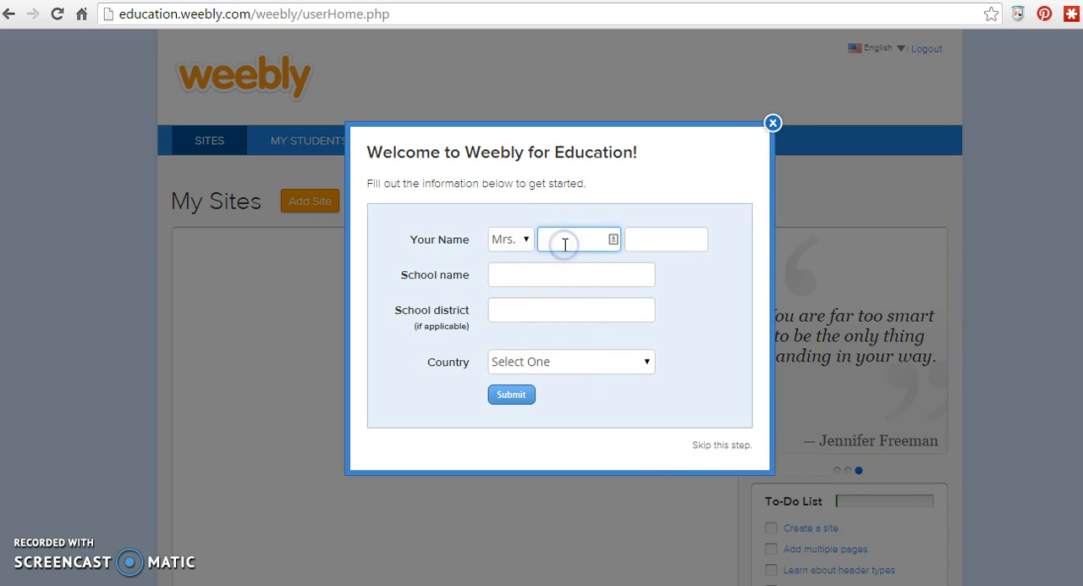
type("Angela")
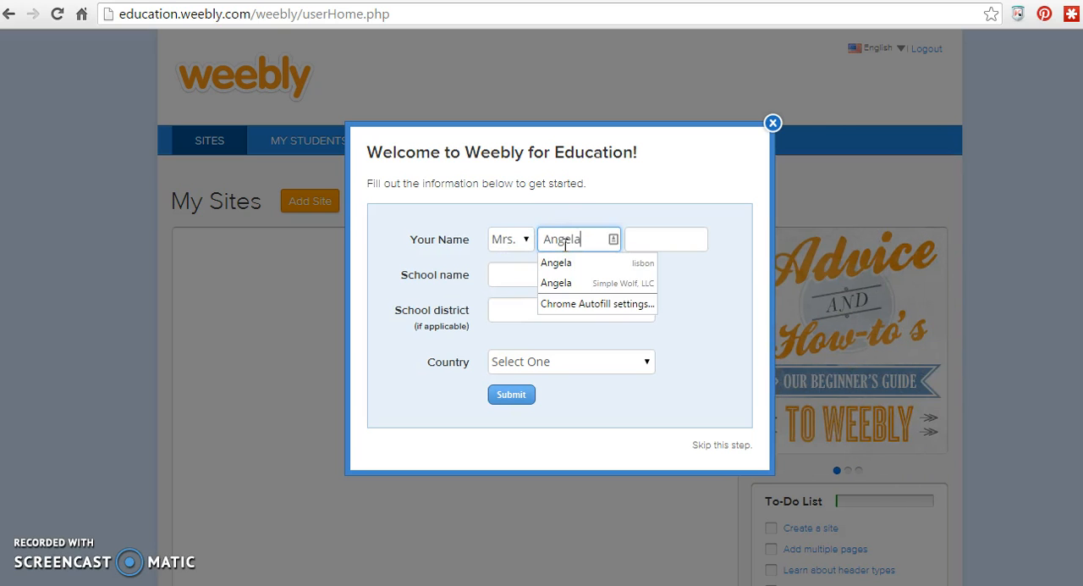
key("Tab")
type("Goe")
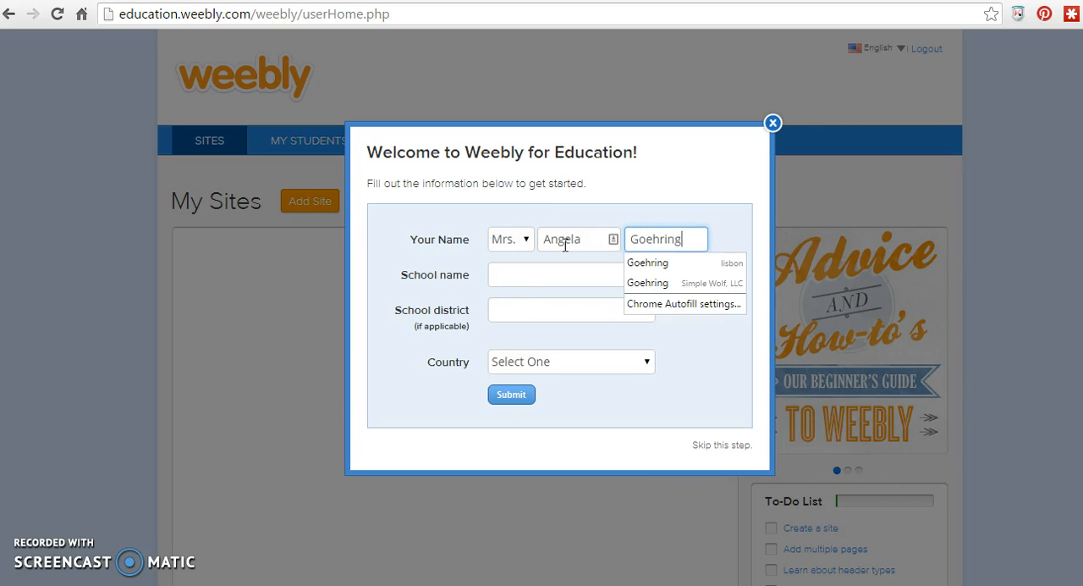
- Enter Lisbon Public School as the school name
key("Tab")
type("Lis")
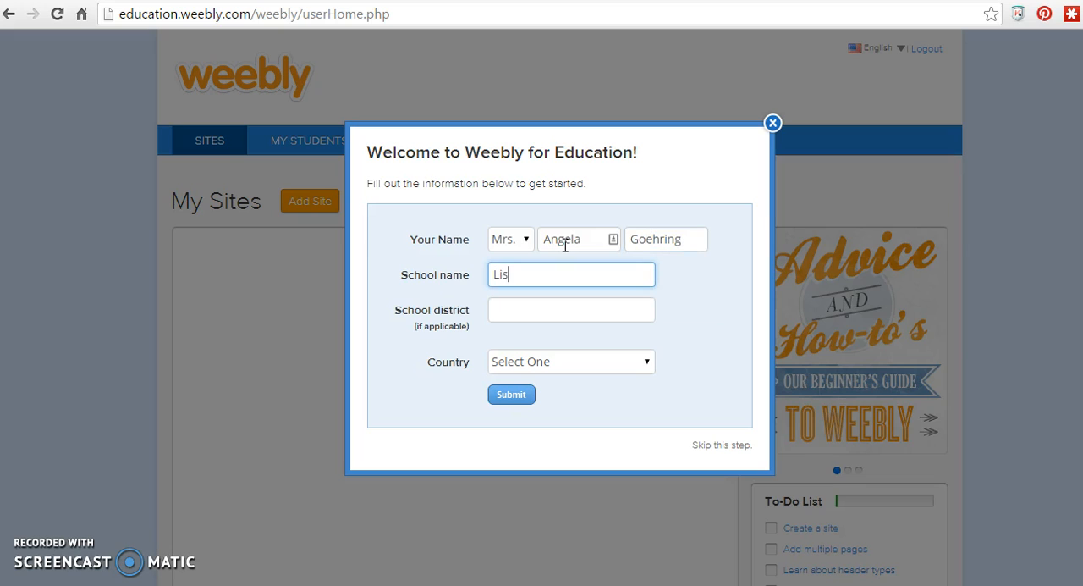
type("bon Public School")
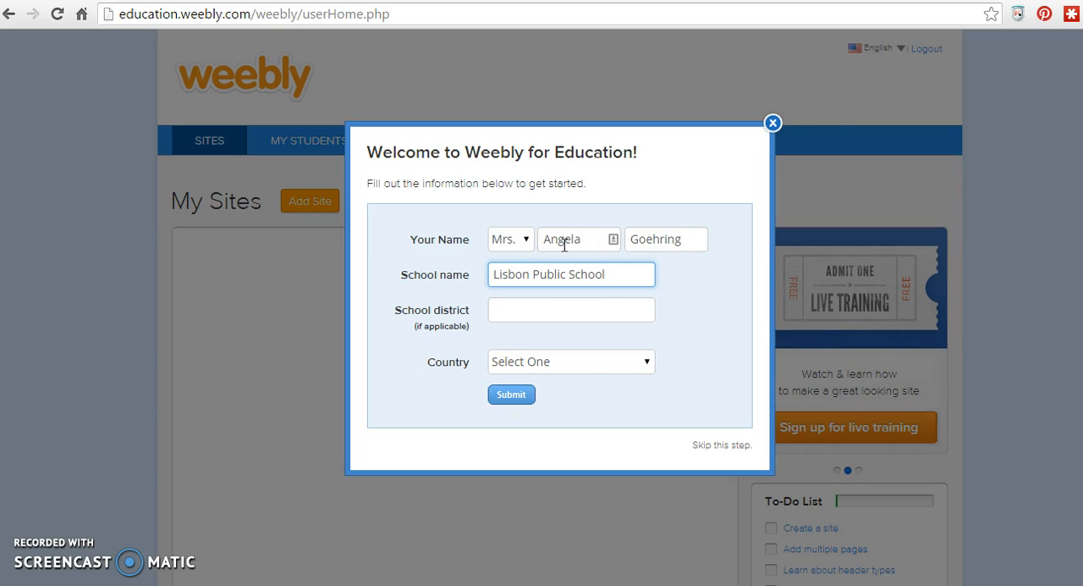
- Set the country to United States and the state to North Dakota, and submit the welcome form
left_click(591, 376)
left_click(534, 38)
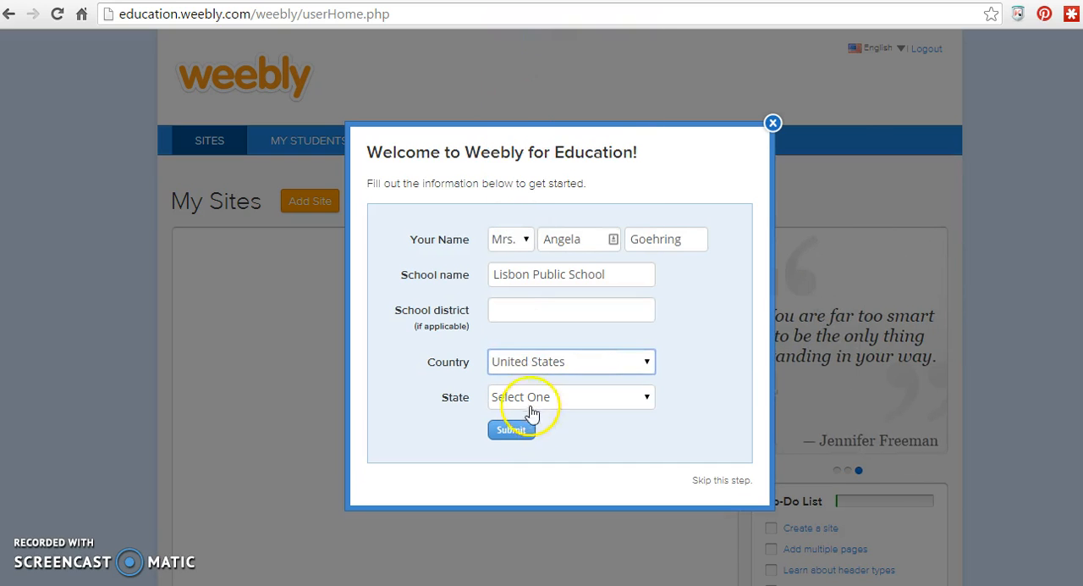
left_click(530, 403)
scroll(524, 332, "down", 6)
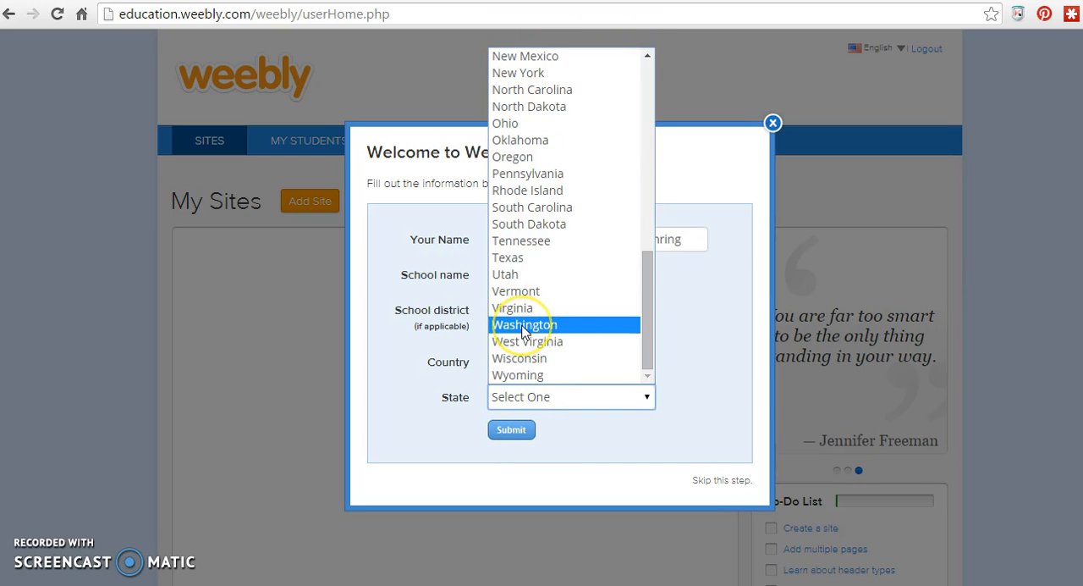
scroll(546, 217, "up", 7)
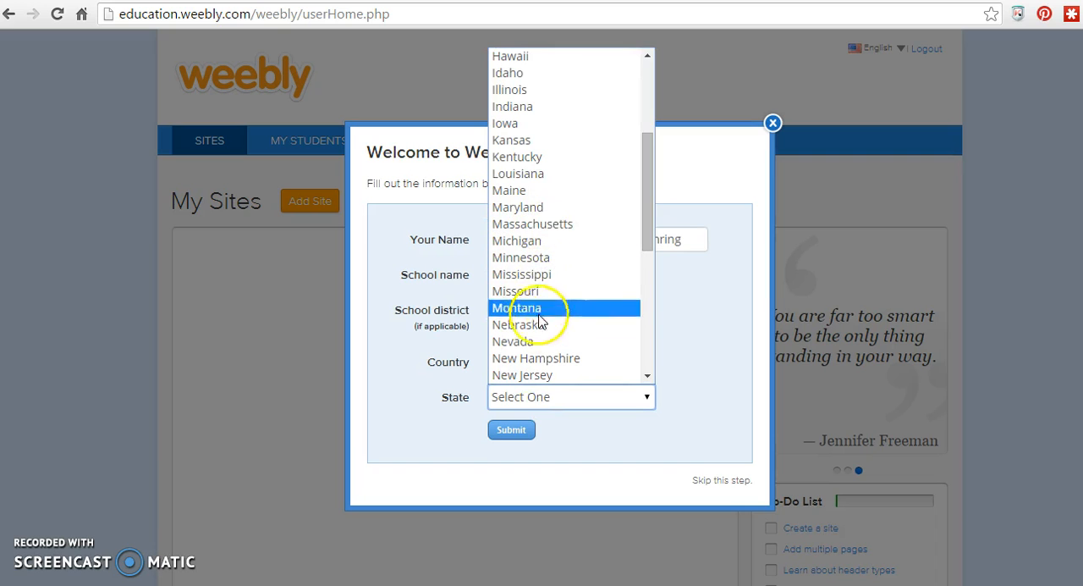
scroll(543, 357, "down", 7)
left_click(533, 107)
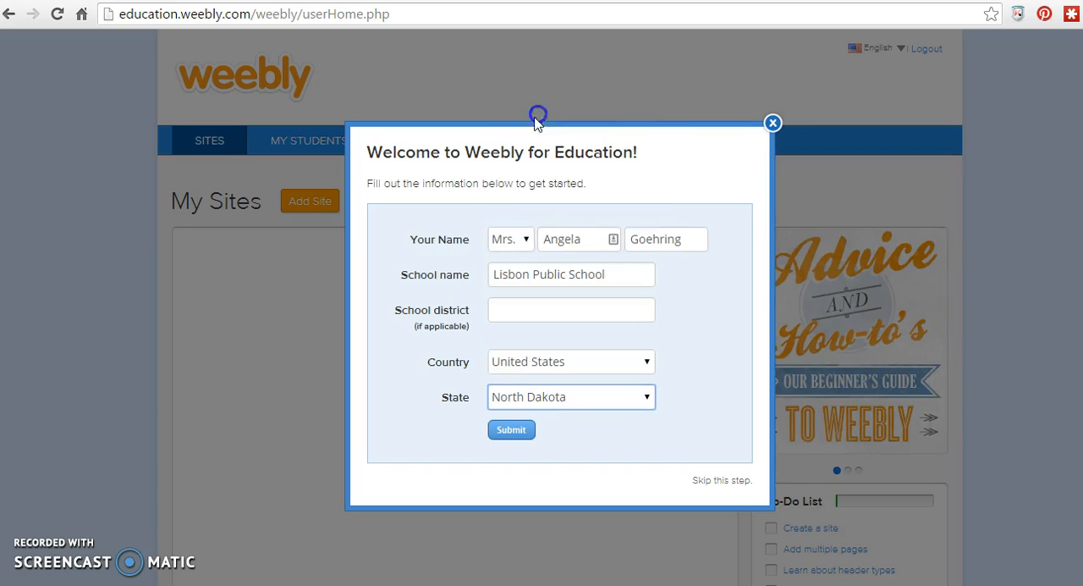
left_click(513, 432)
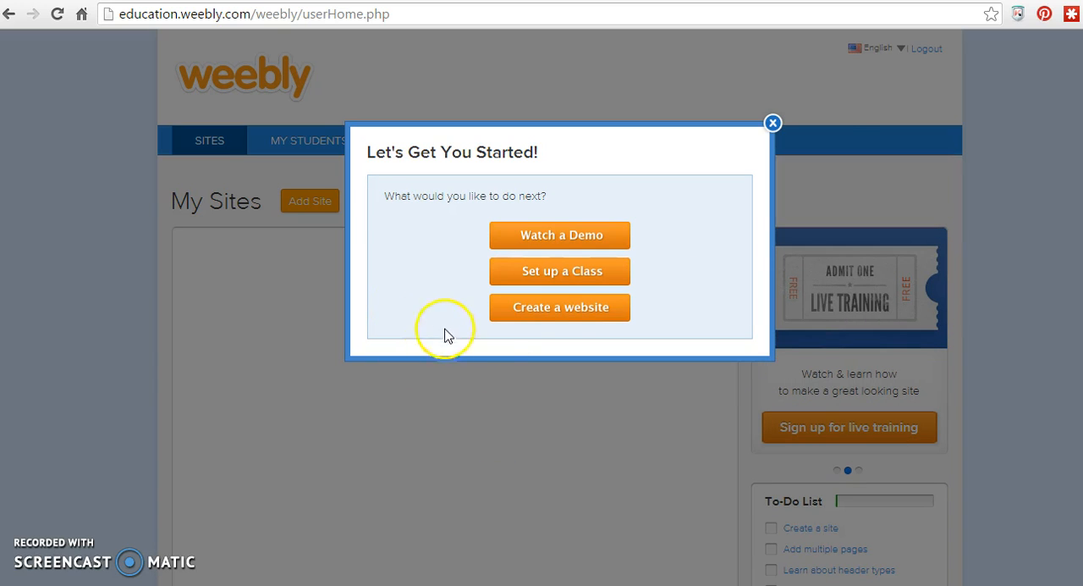
- Start creating a website and choose the Brisk theme for it
left_click(568, 316)
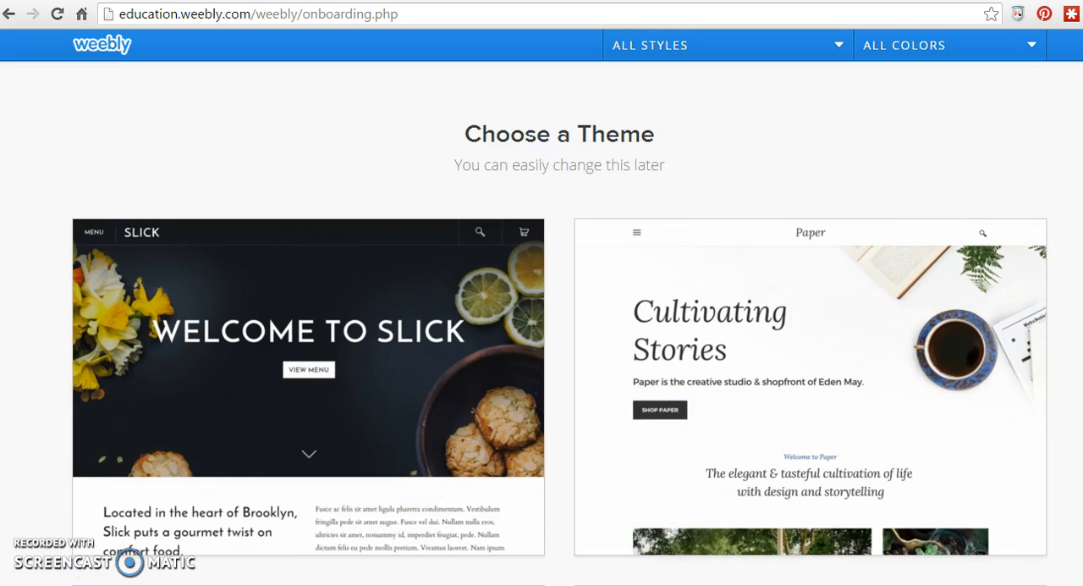
scroll(560, 335, "down", 10)
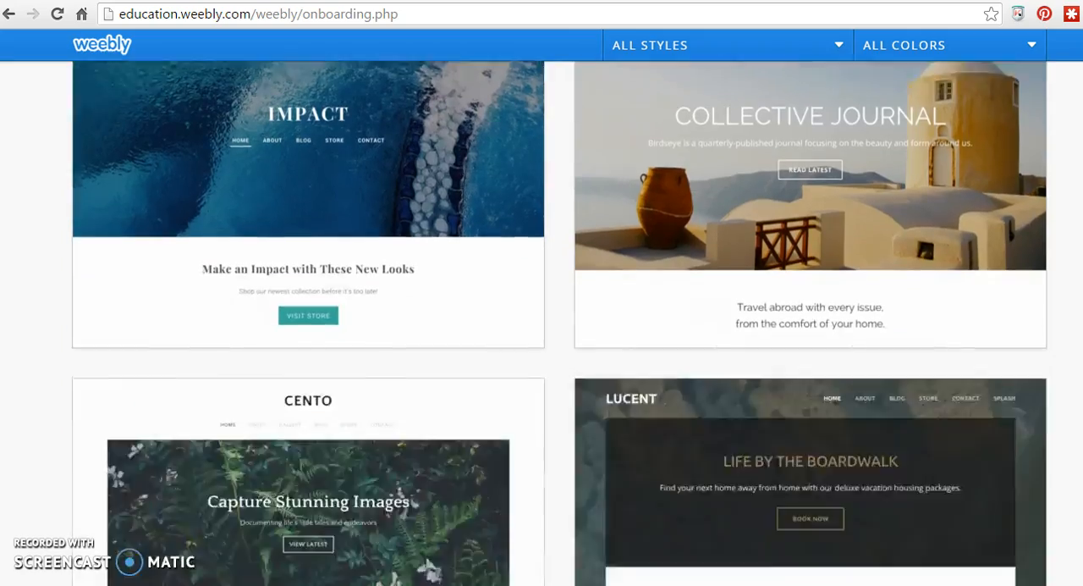
scroll(559, 336, "down", 13)
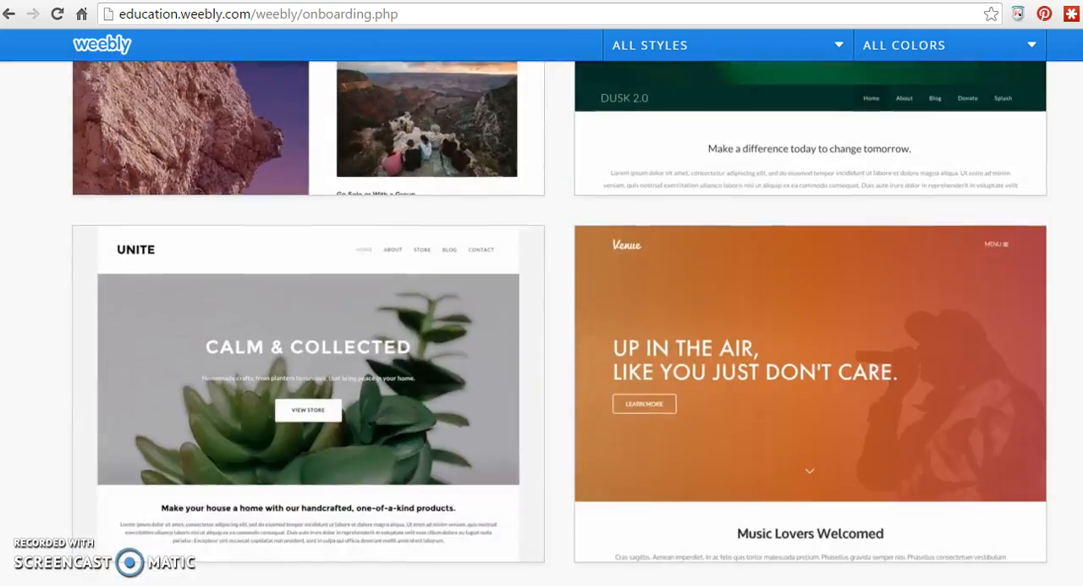
scroll(560, 335, "down", 2)
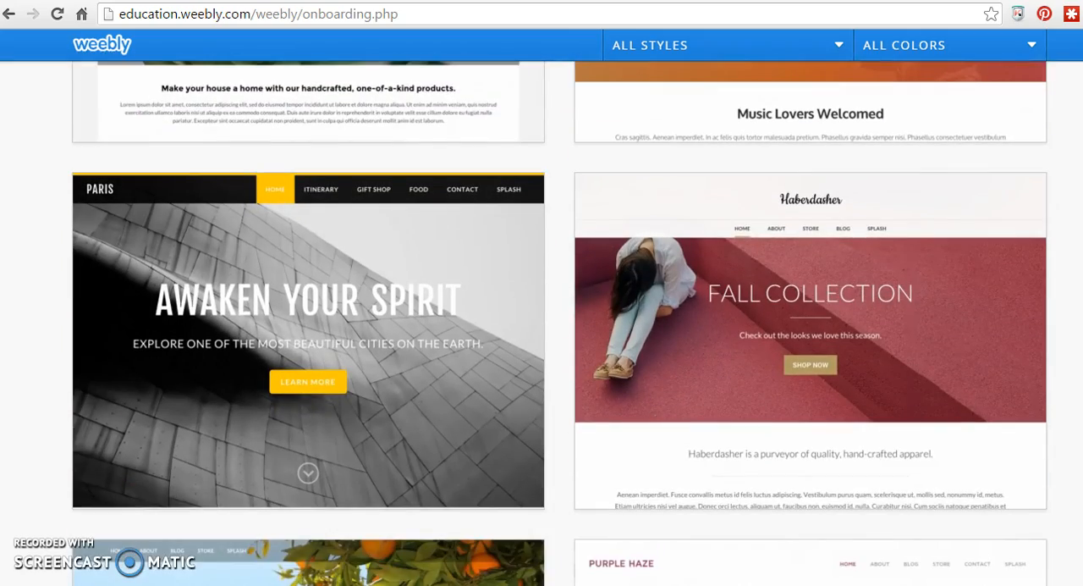
scroll(923, 487, "down", 11)
mouse_move(923, 487)
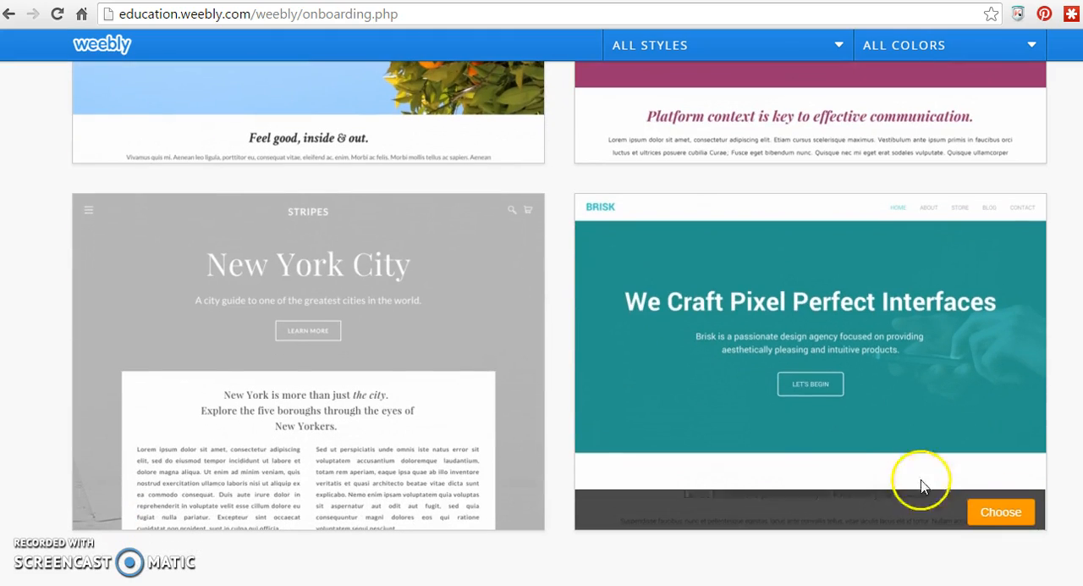
left_click(990, 510)
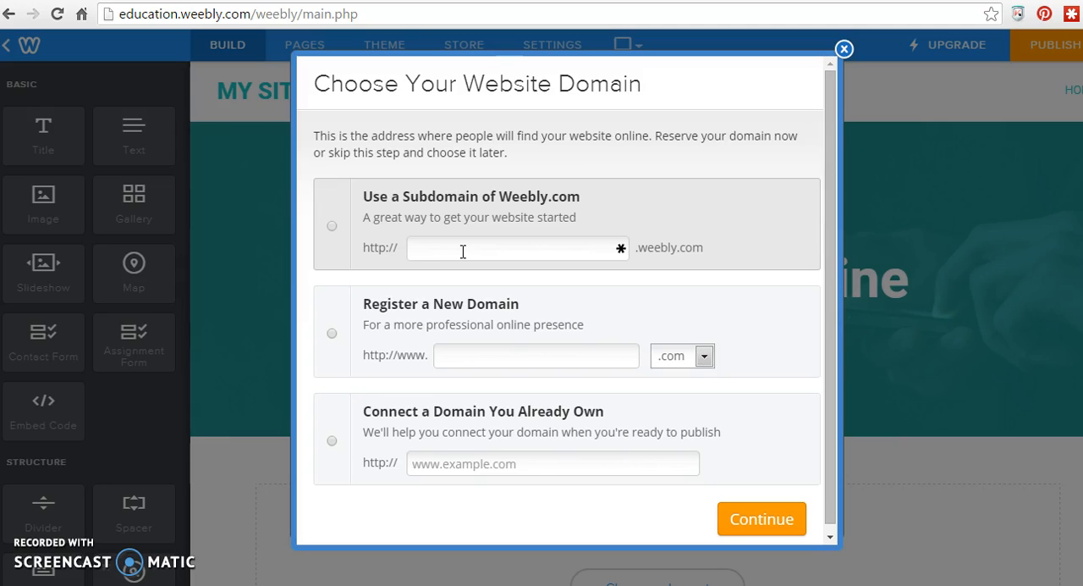
- Reserve a free Weebly.com subdomain made from the site owner's name as the website address
left_click(463, 251)
type("angela")
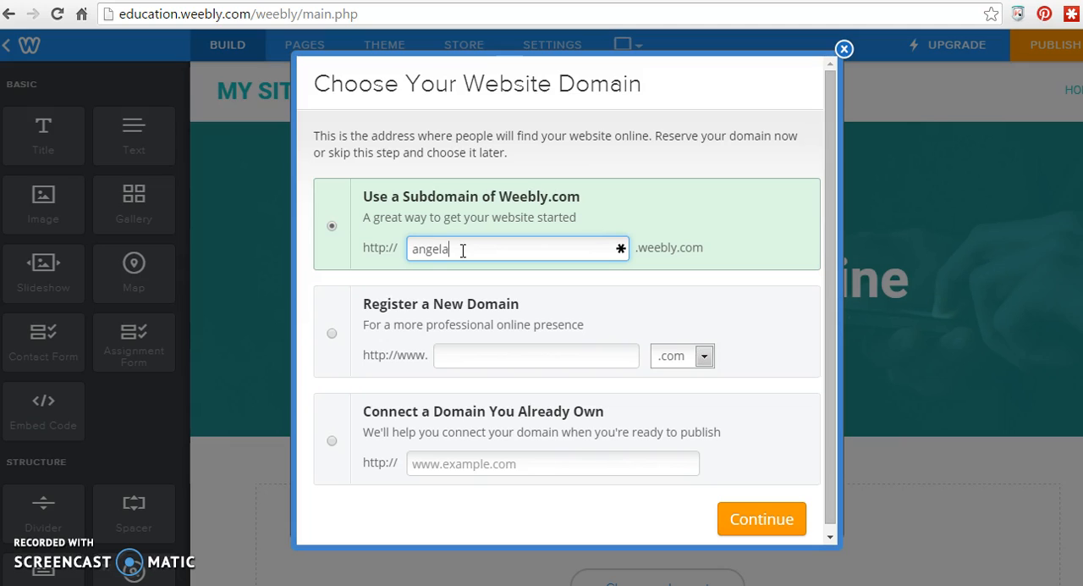
type("go")
left_click(756, 521)
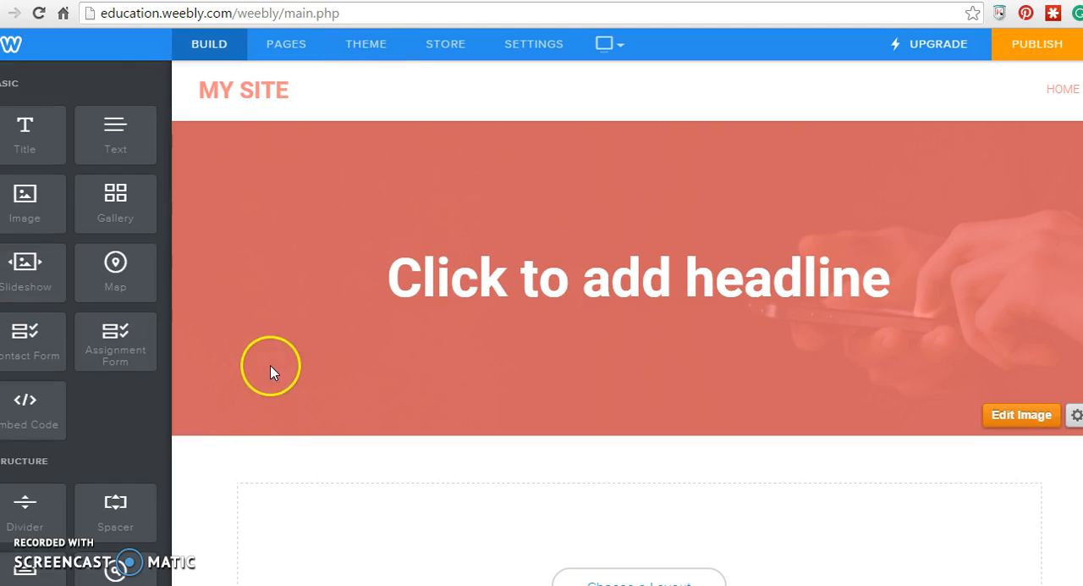
- Choose the salmon color for the site theme and return to the page building view
left_click(353, 52)
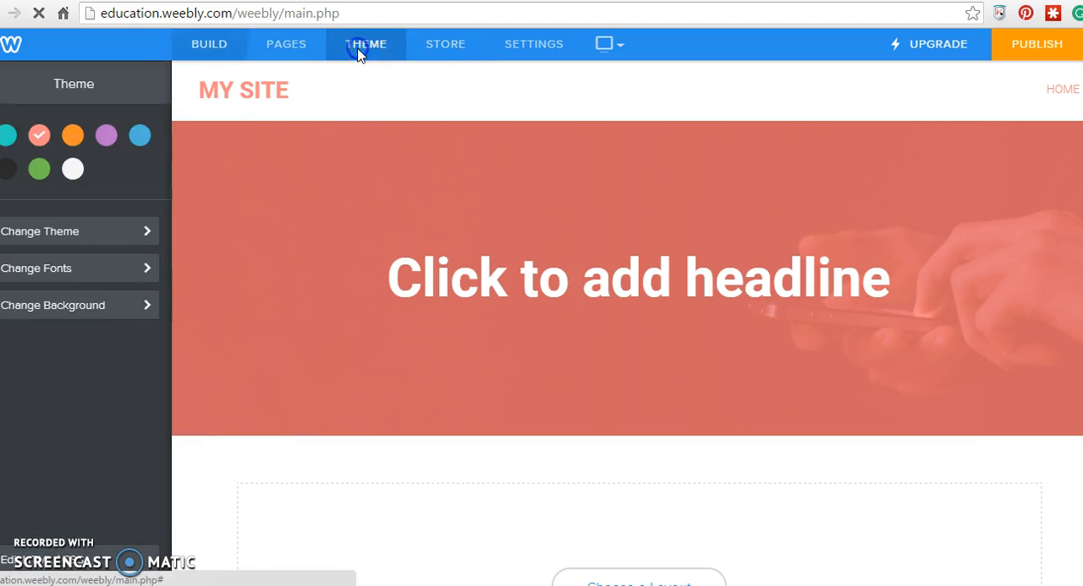
left_click(39, 139)
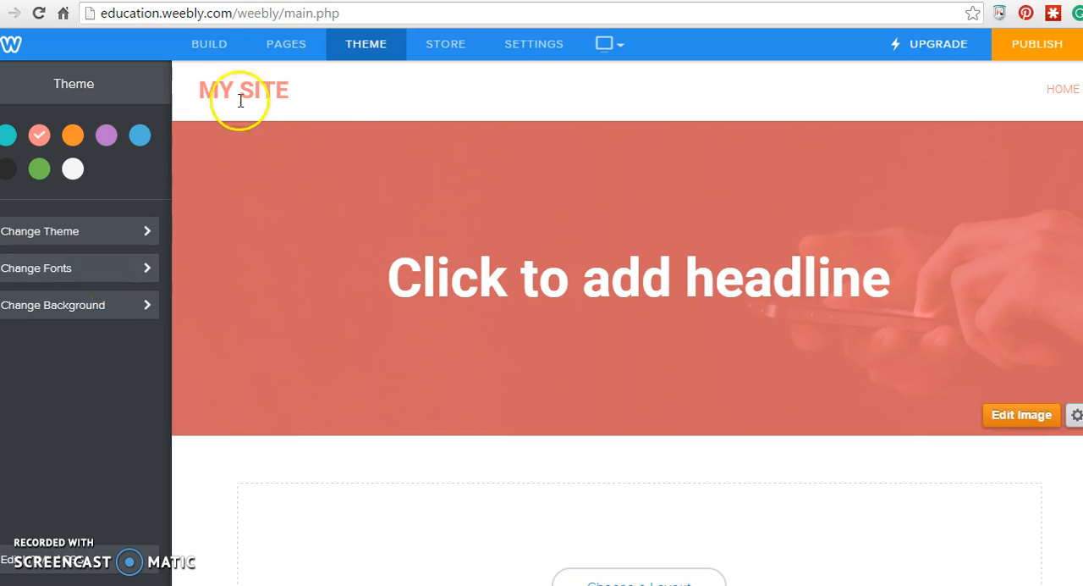
left_click(216, 49)
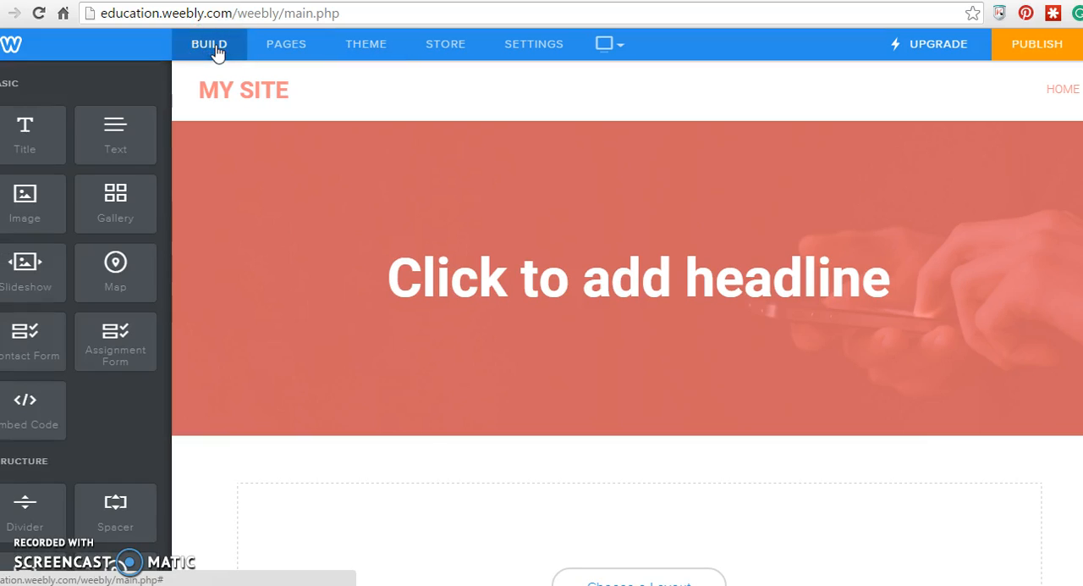
- Change the home page's header type to No Header
mouse_move(805, 389)
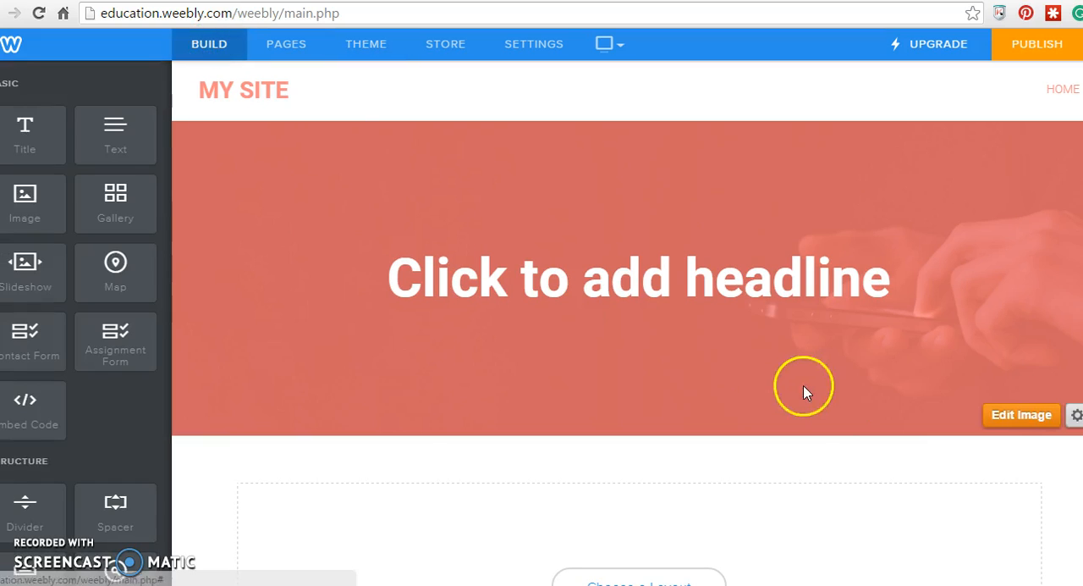
left_click(1076, 418)
scroll(943, 536, "down", 2)
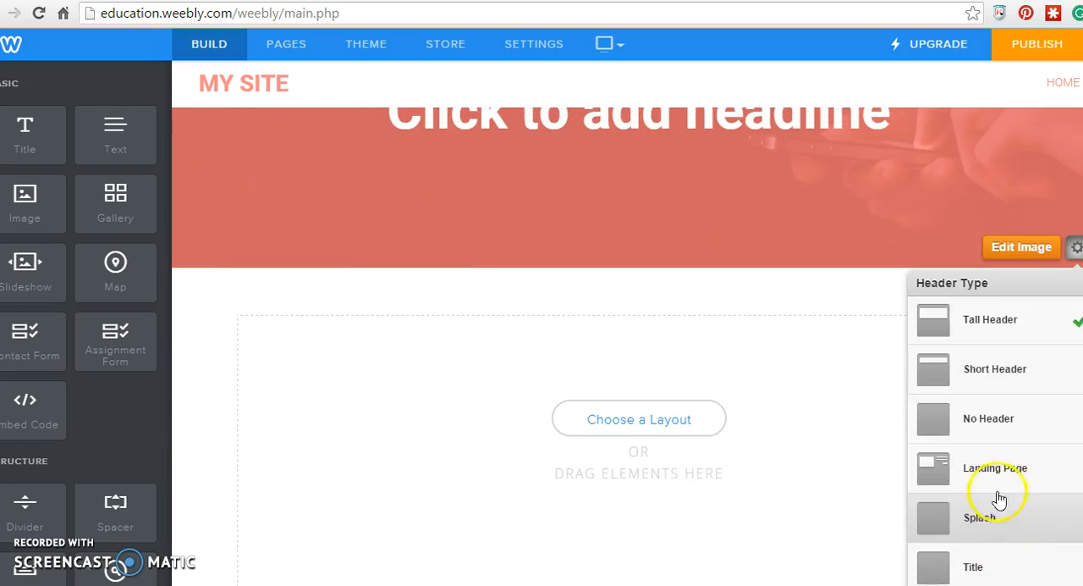
left_click(985, 430)
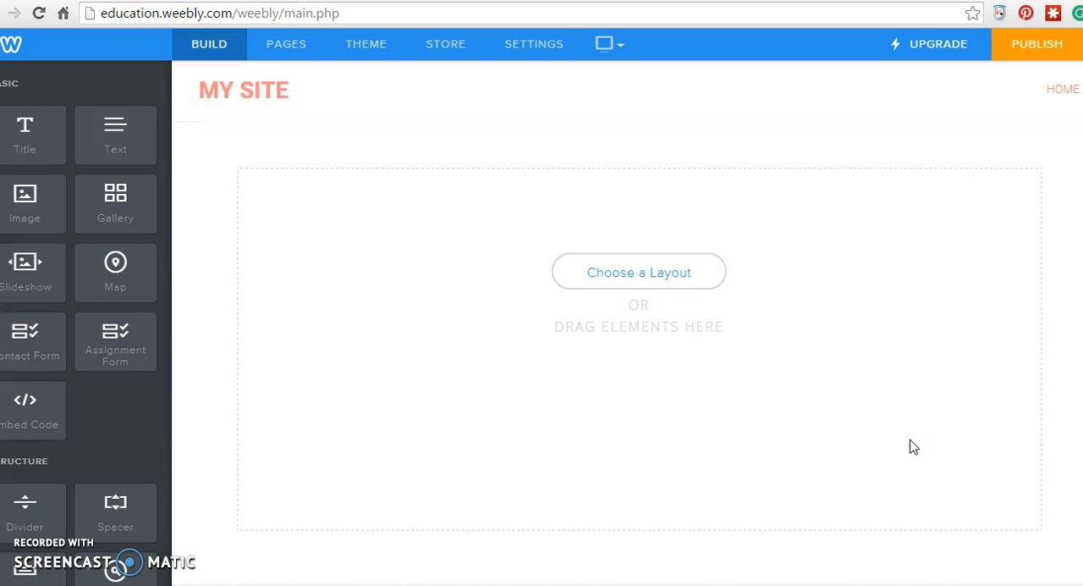
scroll(914, 446, "down", 1)
scroll(914, 447, "up", 1)
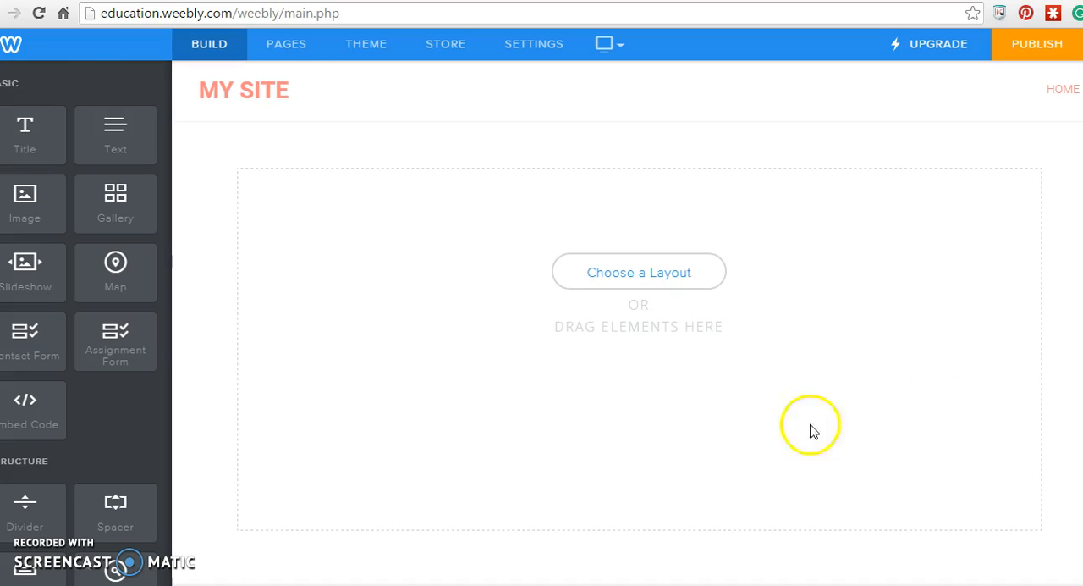
left_click(288, 47)
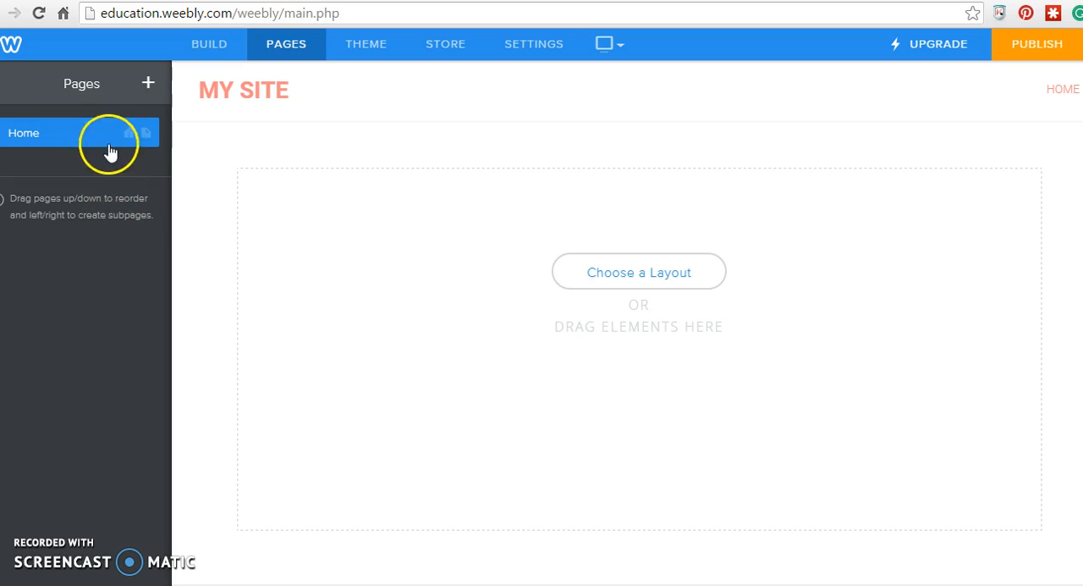
left_click(205, 51)
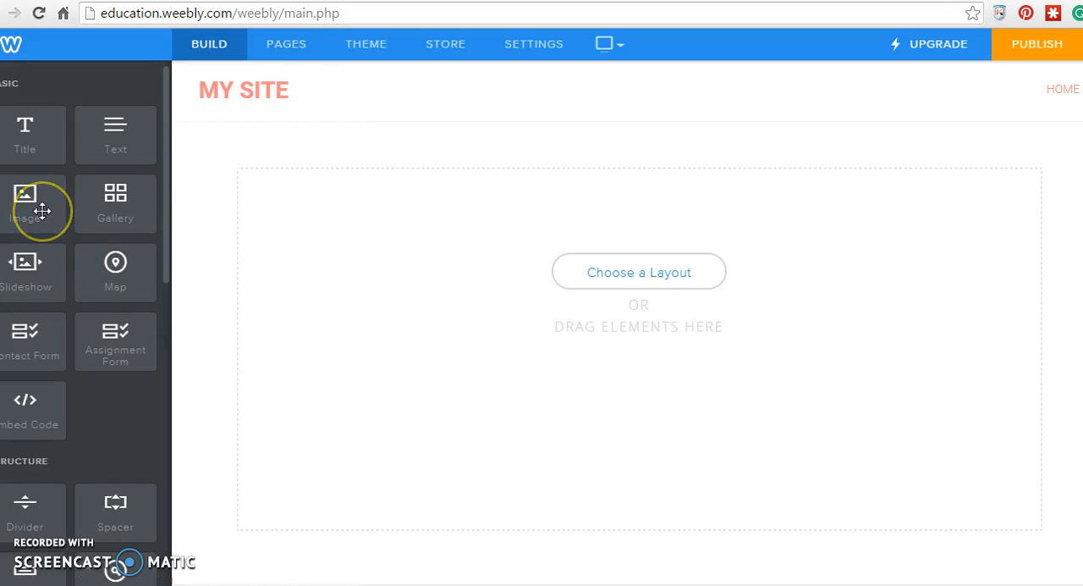
- Add an image element to the empty page and upload the teacher's portrait from the Photos of Me folder
left_click_drag(38, 210, 293, 203)
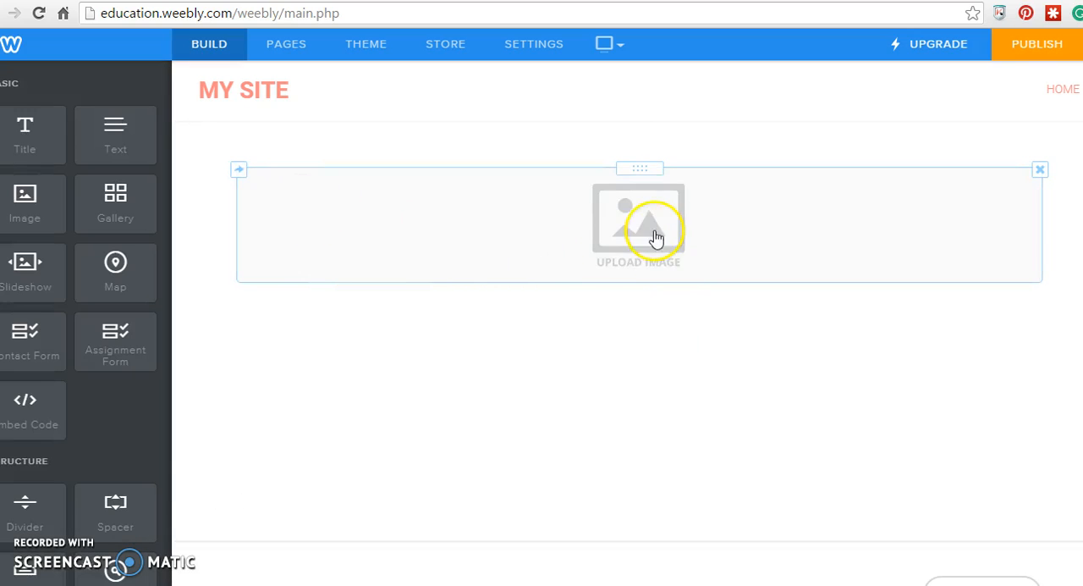
left_click(654, 231)
left_click(499, 357)
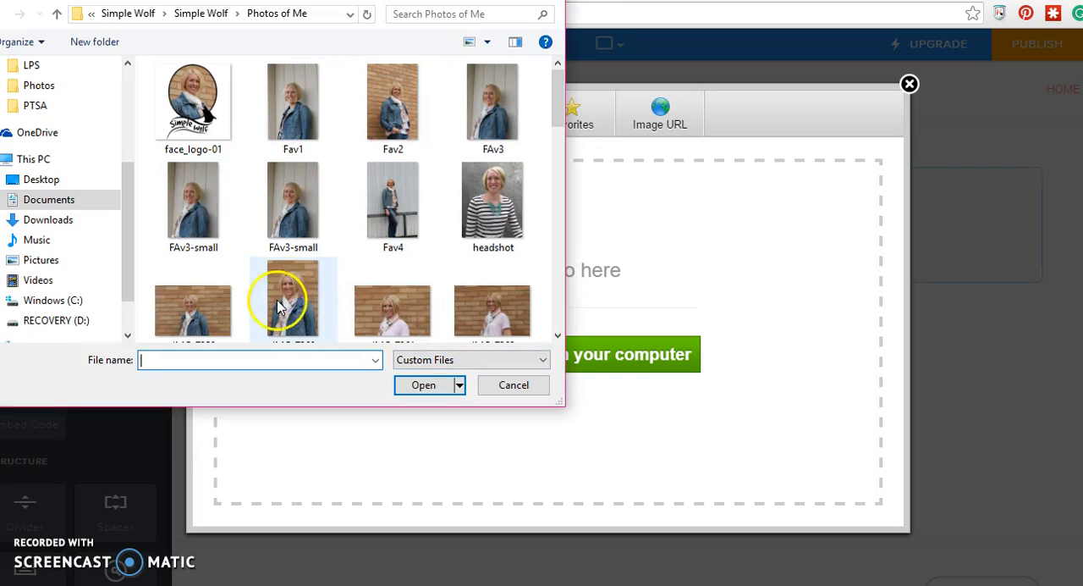
double_click(288, 309)
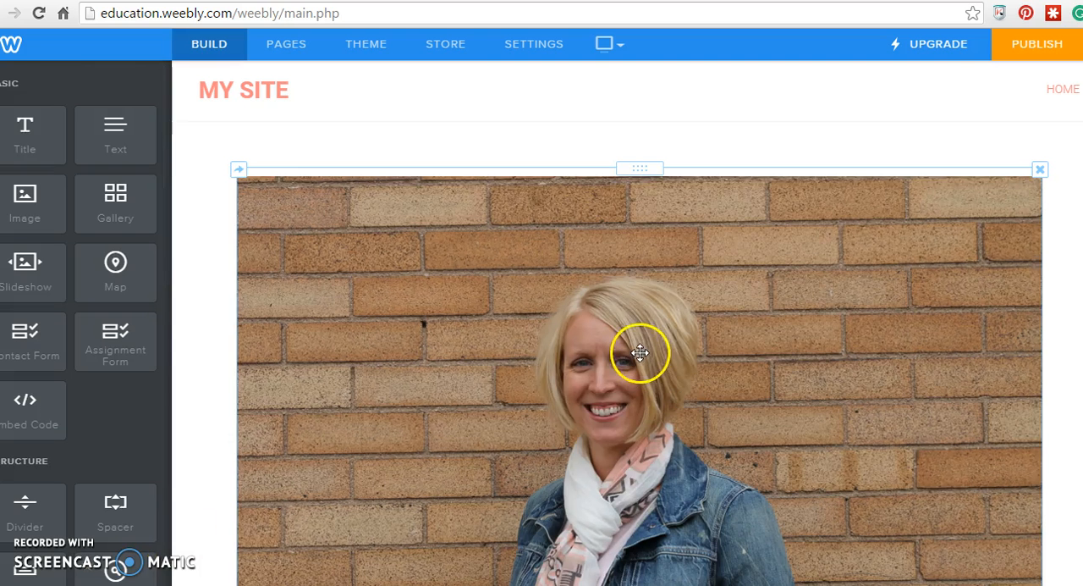
- Crop the portrait in the image editor, trimming the brick wall above and on both sides of the teacher
left_click(641, 352)
left_click(643, 151)
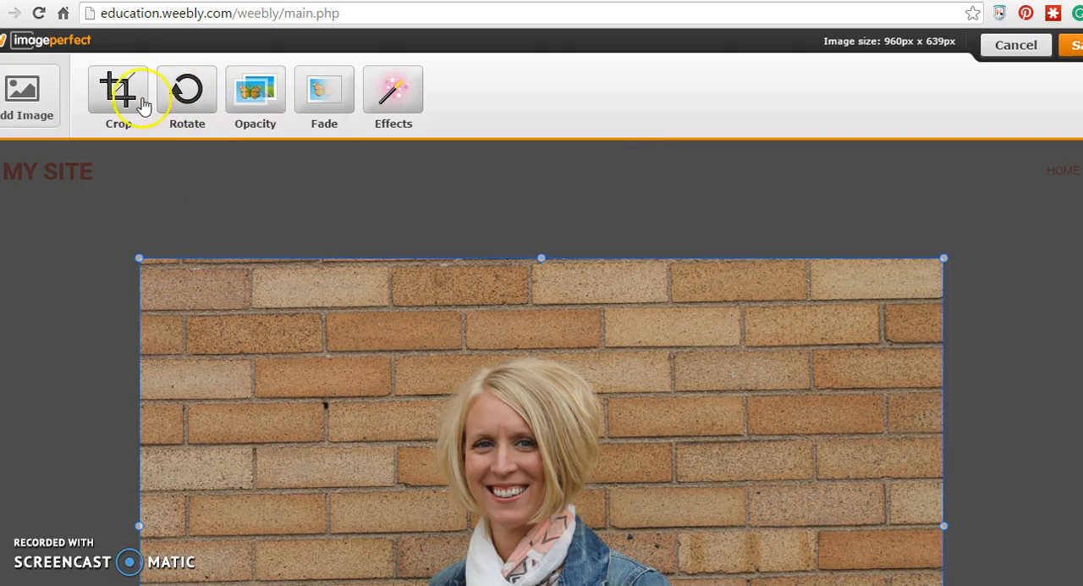
left_click(119, 93)
left_click_drag(156, 274, 259, 332)
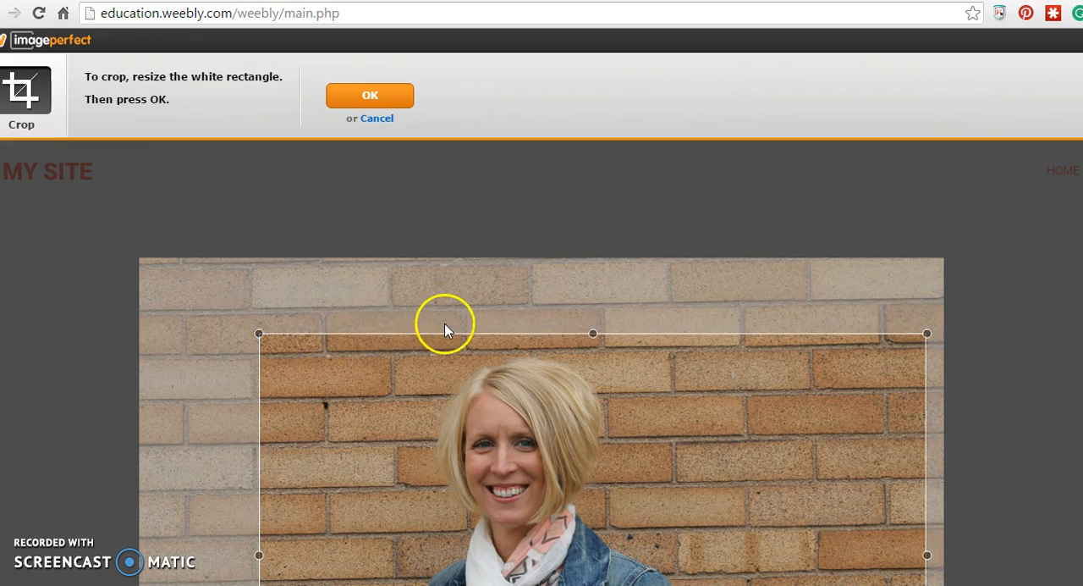
scroll(508, 326, "down", 1)
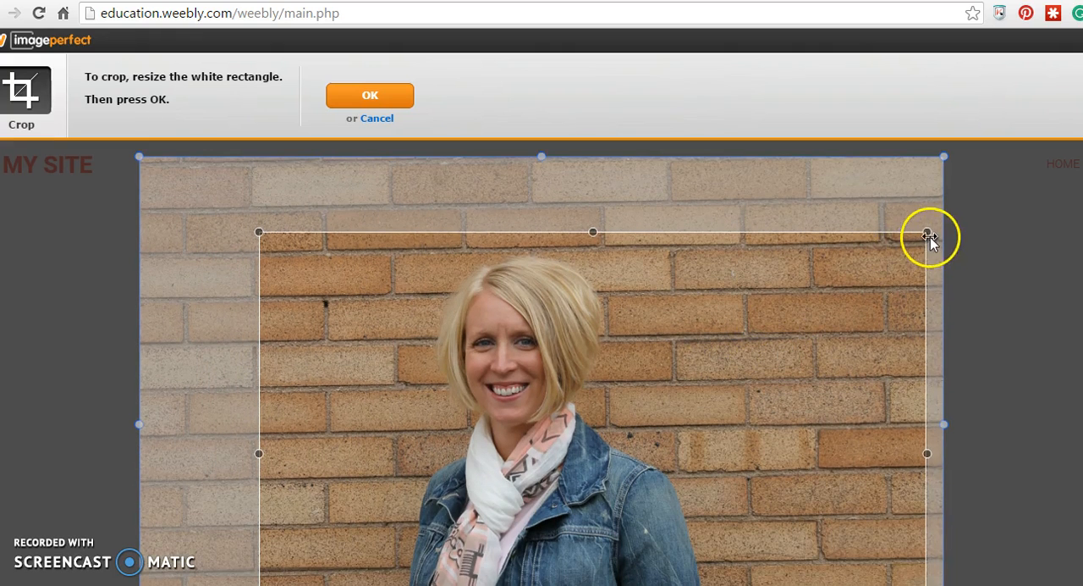
left_click_drag(929, 237, 771, 241)
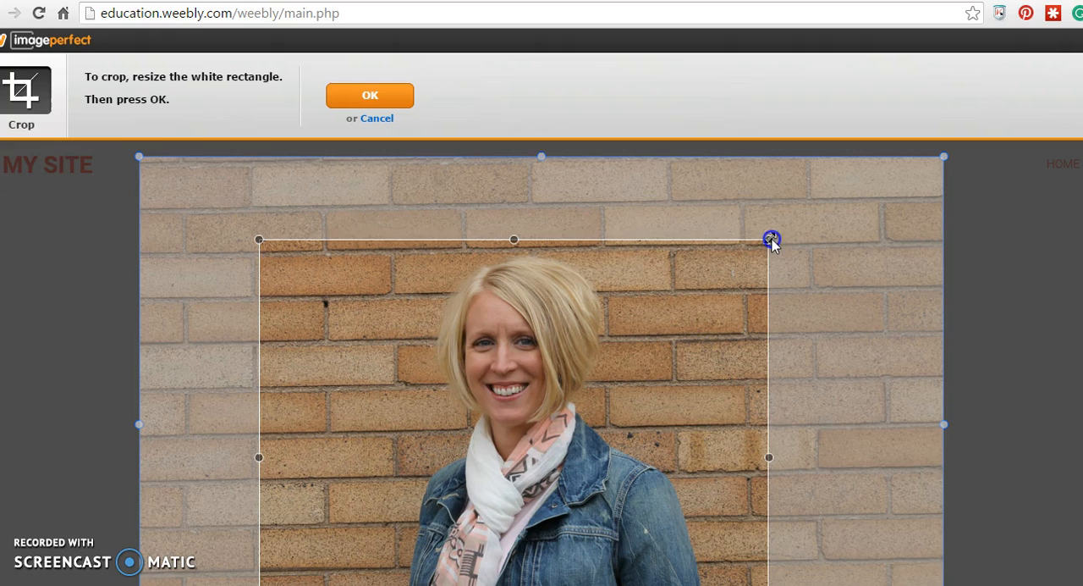
left_click(370, 95)
- Shrink the portrait to about 141 x 121 px, crop its left edge to about 120 px wide, and save it
left_click_drag(285, 156, 620, 480)
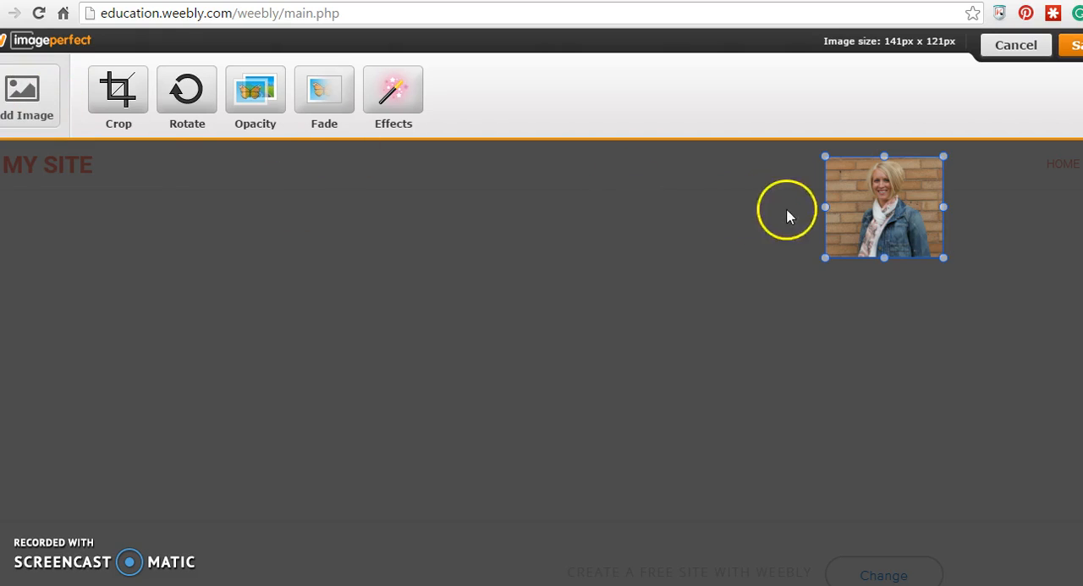
left_click(118, 89)
left_click_drag(823, 206, 843, 209)
left_click(370, 99)
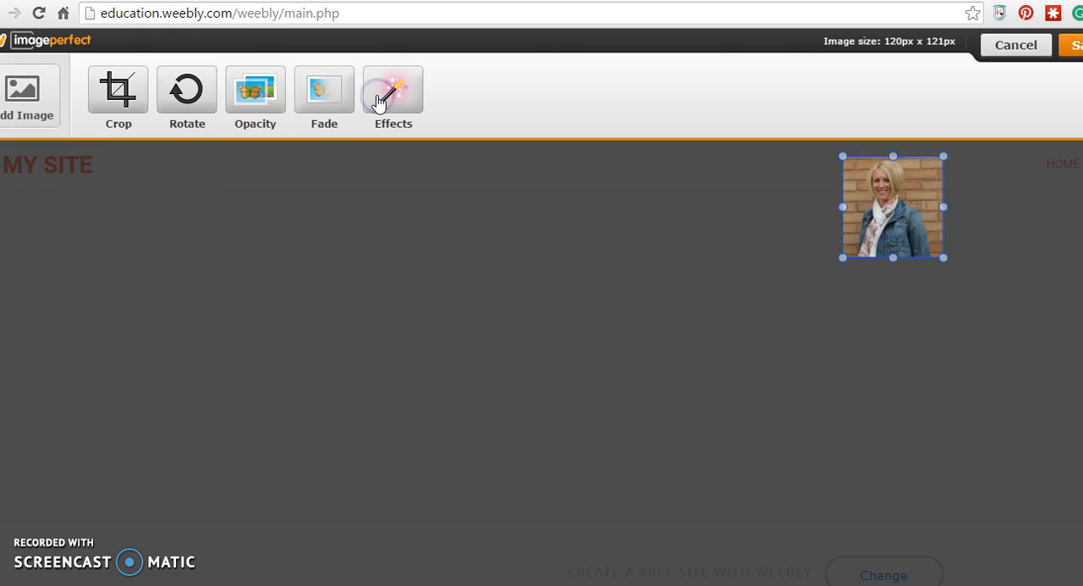
left_click(1074, 49)
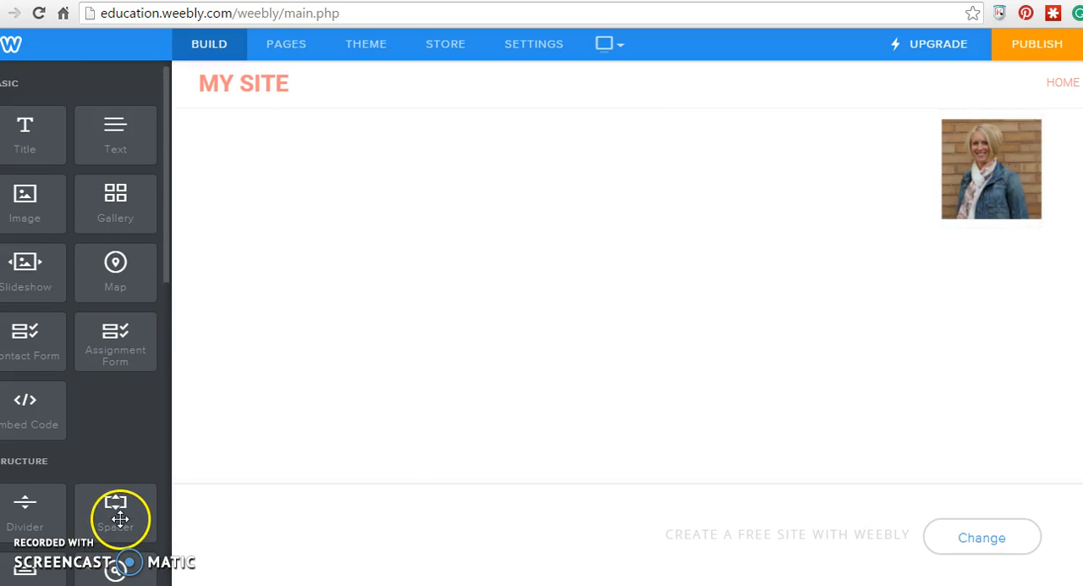
- Add a text element in a column to the right of the portrait and narrow the portrait's column
left_click_drag(127, 133, 1045, 174)
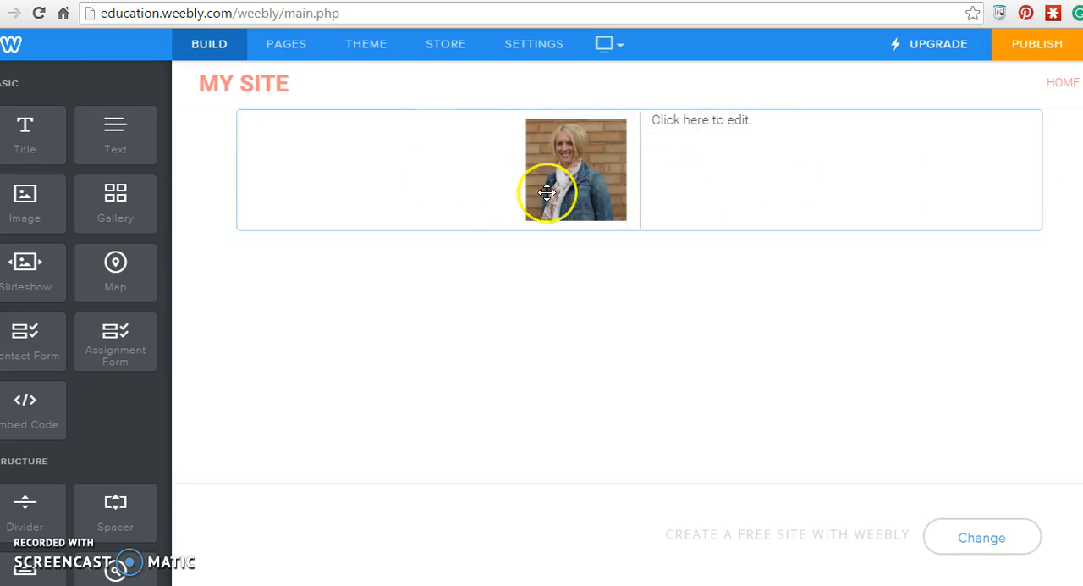
left_click_drag(645, 198, 474, 214)
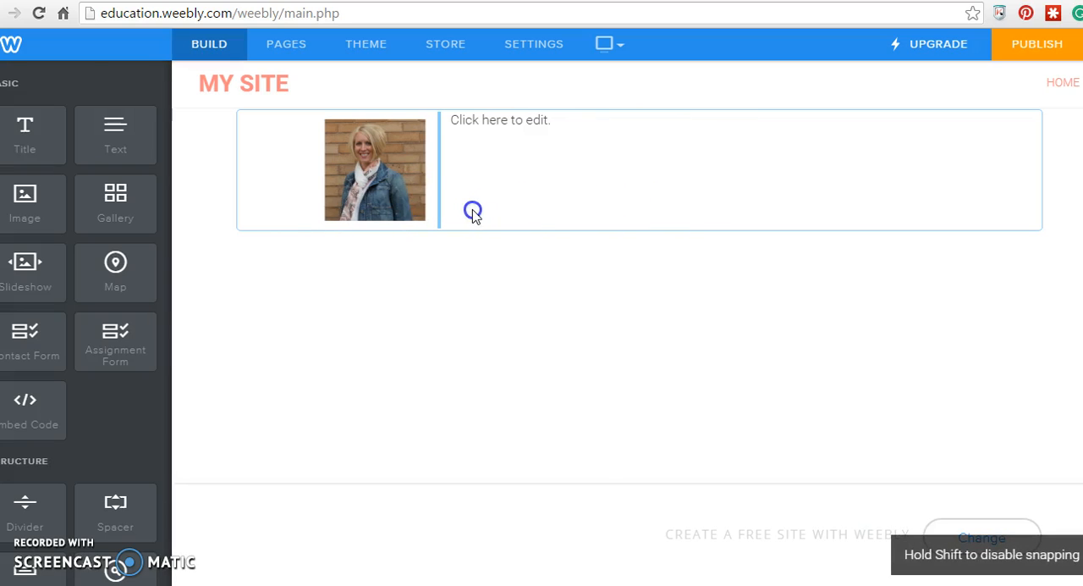
- Enlarge the portrait to about 166 x 167 px in the image editor and save it
left_click(418, 223)
left_click(375, 303)
left_click_drag(341, 303, 386, 342)
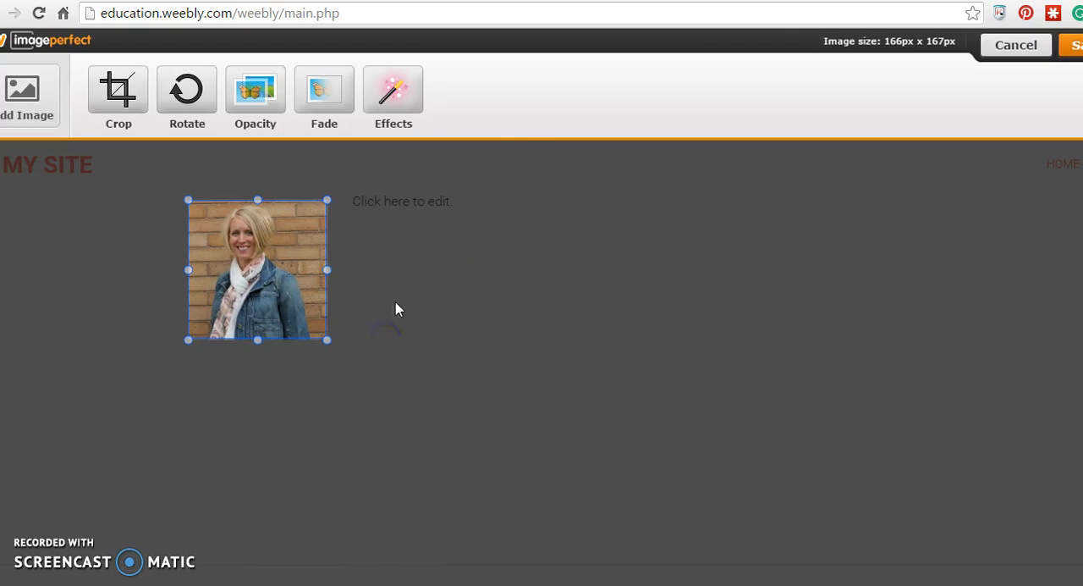
left_click(1072, 52)
- Write a greeting with the teacher's full name in the text element and insert two blank lines above it
left_click(497, 123)
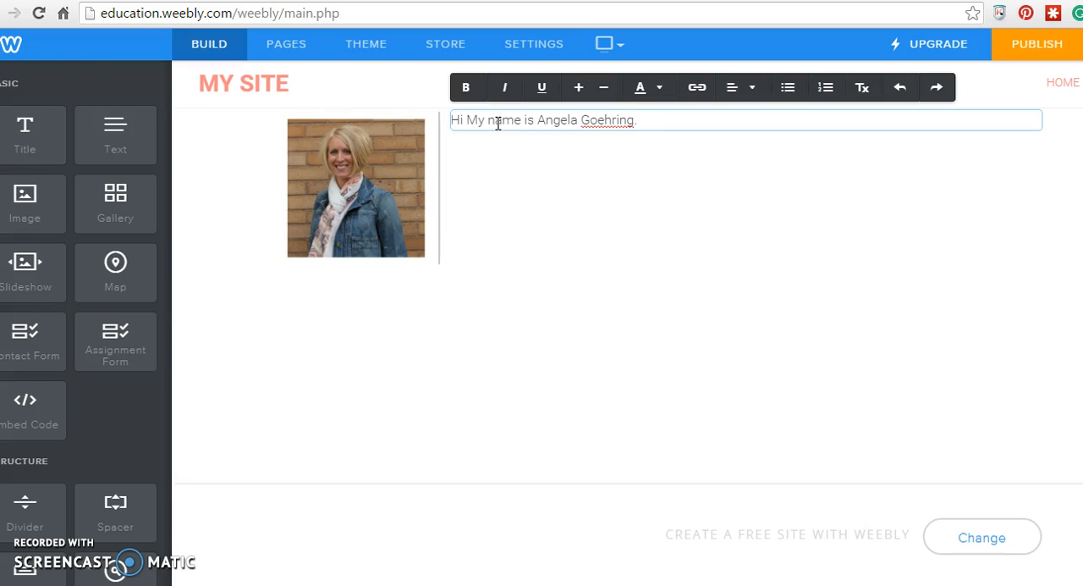
left_click(649, 261)
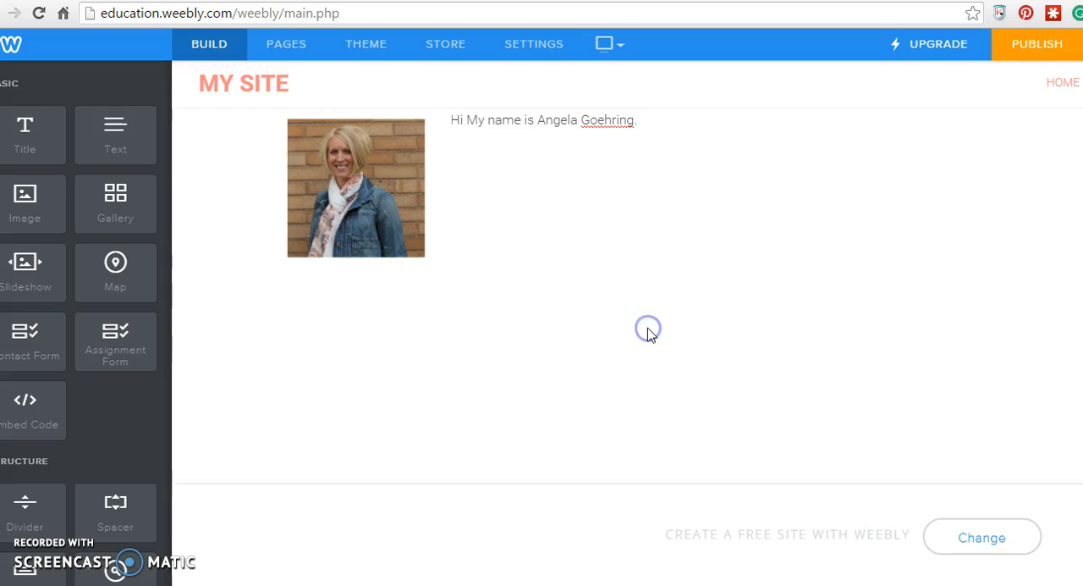
left_click(522, 123)
left_click(451, 120)
key("Return")
key("Return")
left_click(513, 218)
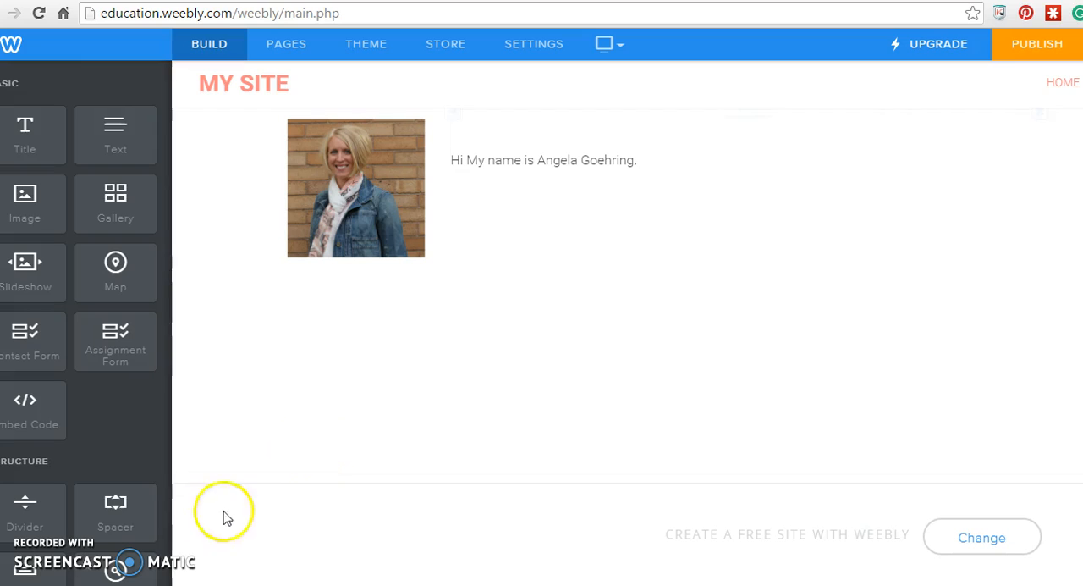
- Replace the site title with the teacher's name followed by "2nd Grade Class"
mouse_move(252, 83)
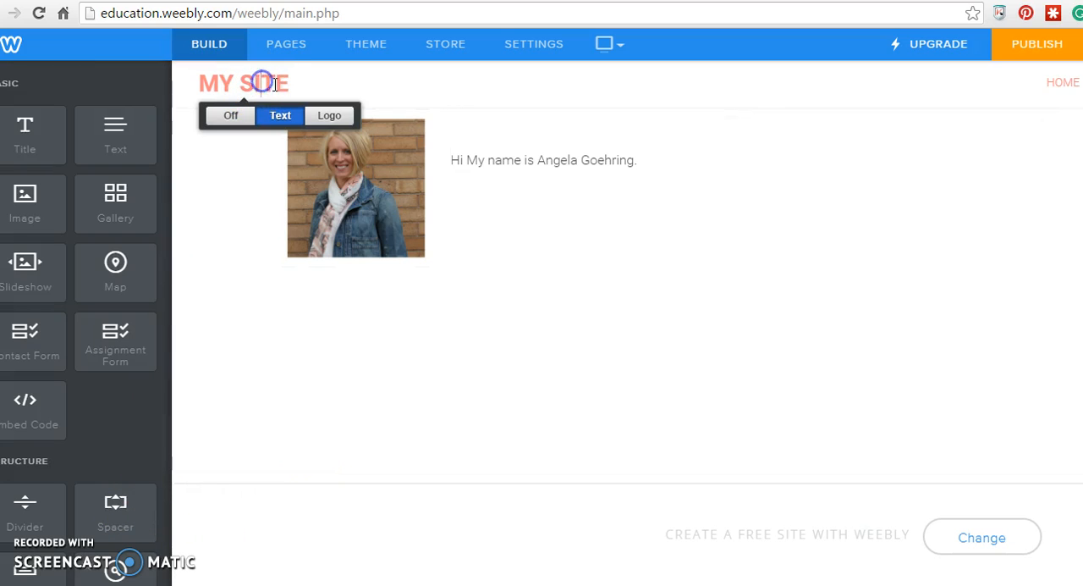
left_click_drag(287, 83, 175, 90)
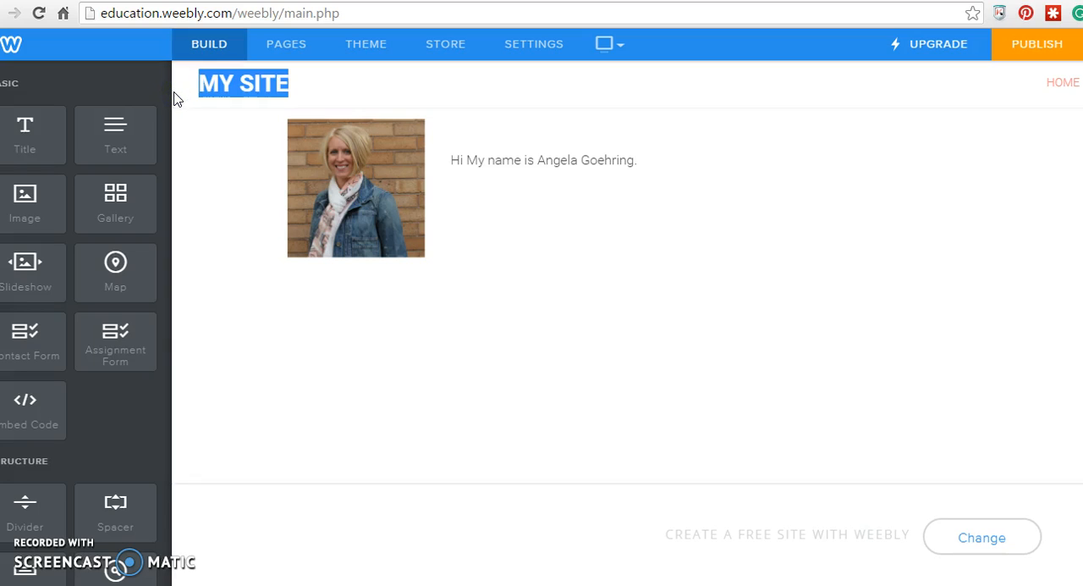
type("MRS.")
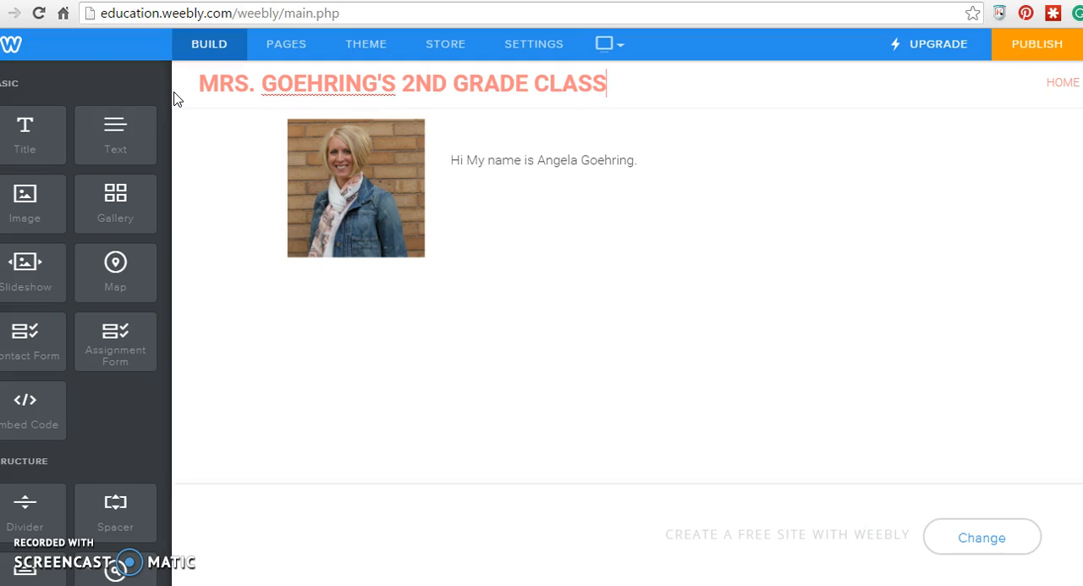
left_click(479, 281)
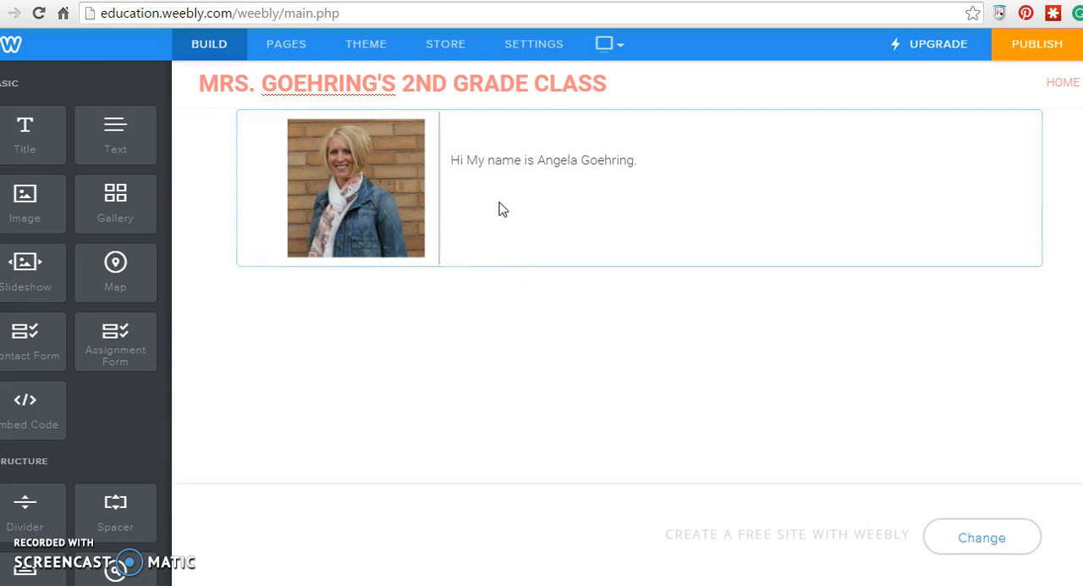
- Add a contact form in a new column to the right of the greeting and narrow the form's column
scroll(75, 426, "down", 2)
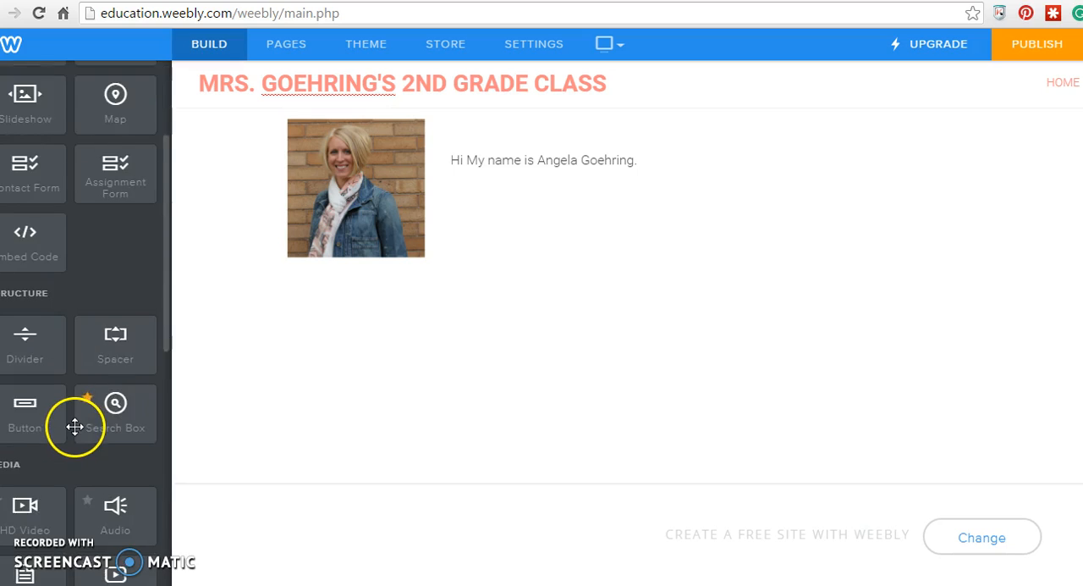
scroll(75, 426, "down", 4)
scroll(72, 433, "down", 3)
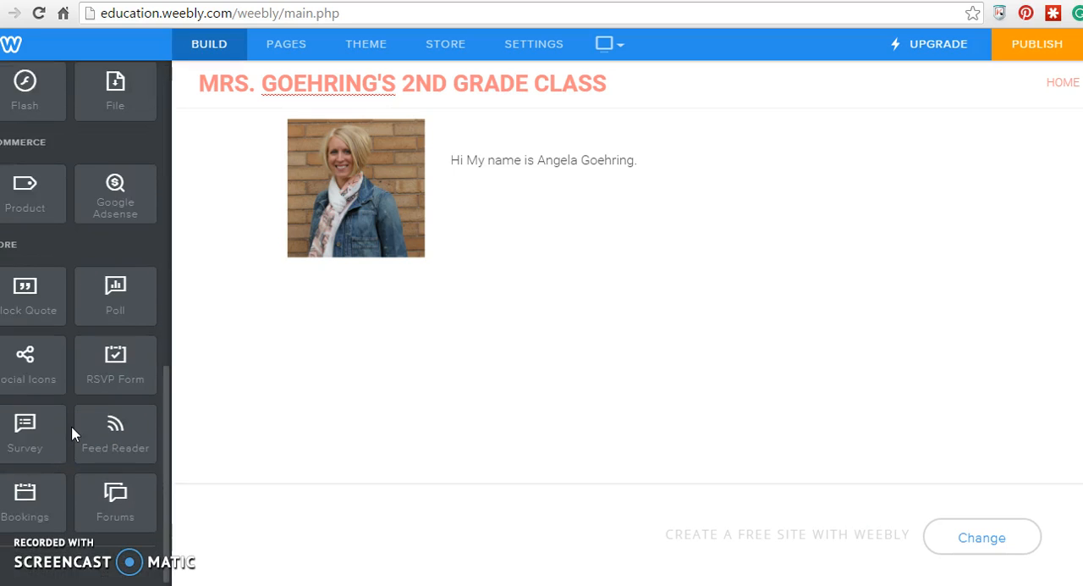
scroll(72, 434, "up", 9)
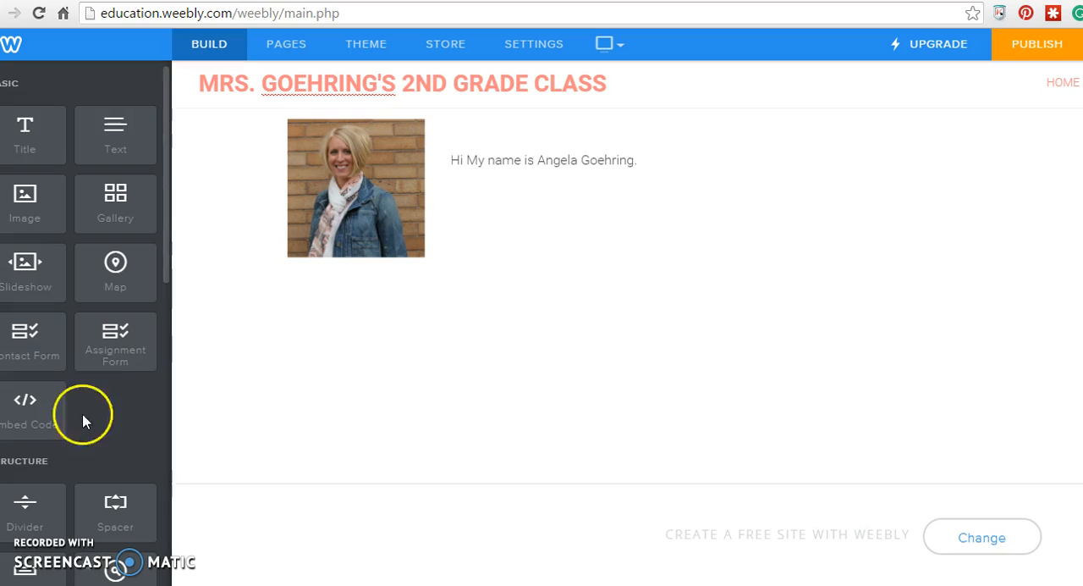
left_click_drag(22, 331, 1057, 164)
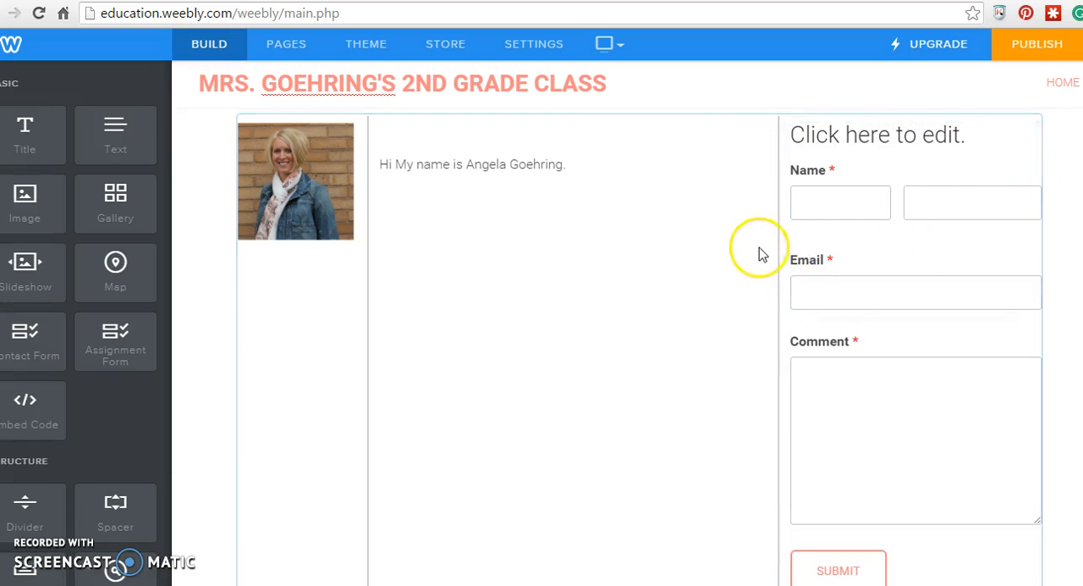
left_click_drag(778, 245, 825, 249)
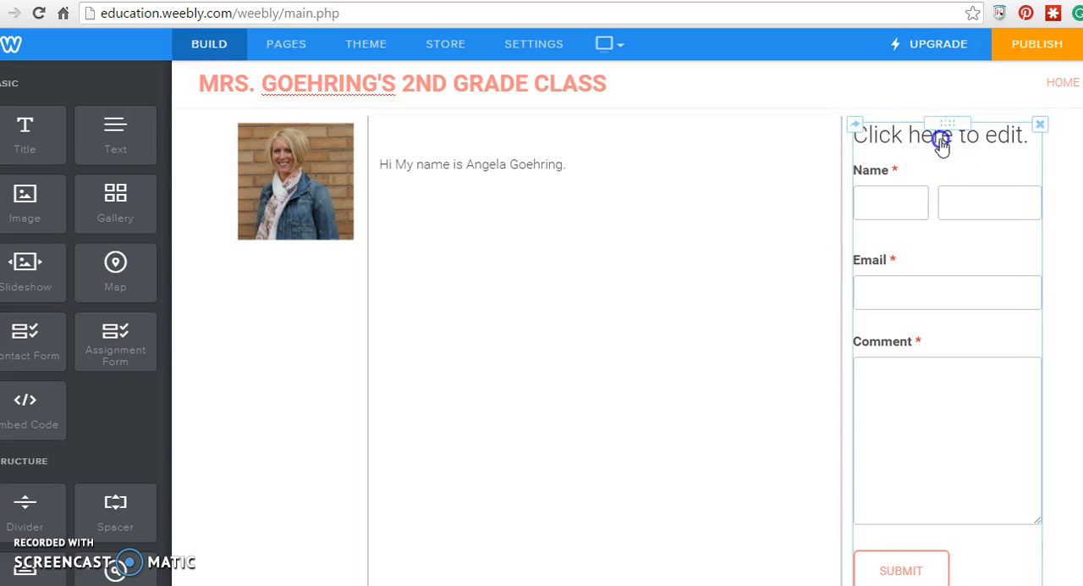
- Set the contact form's heading to "Contact me anytime!"
left_click(1014, 138)
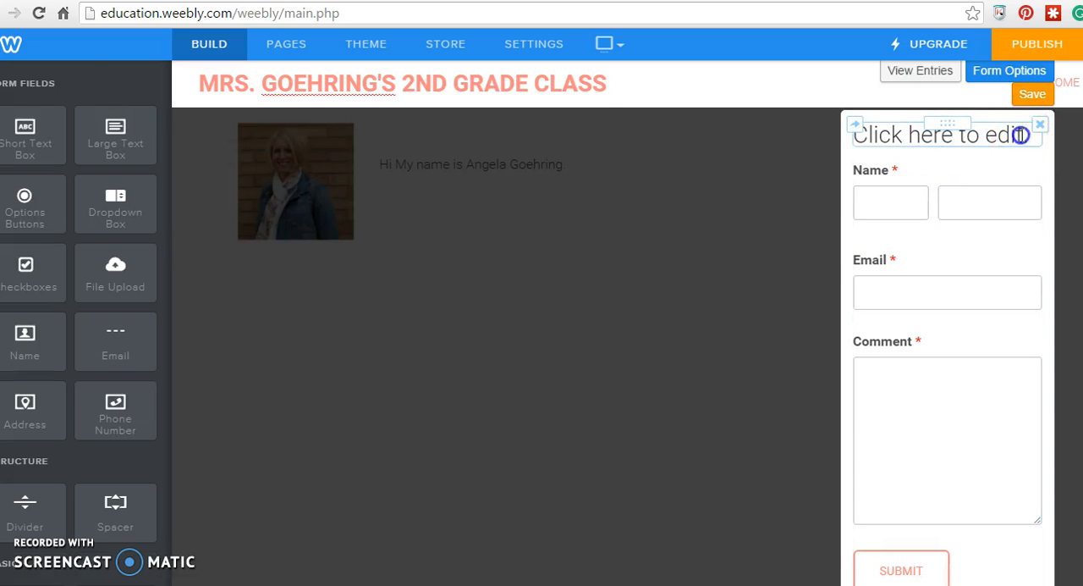
left_click(1020, 135)
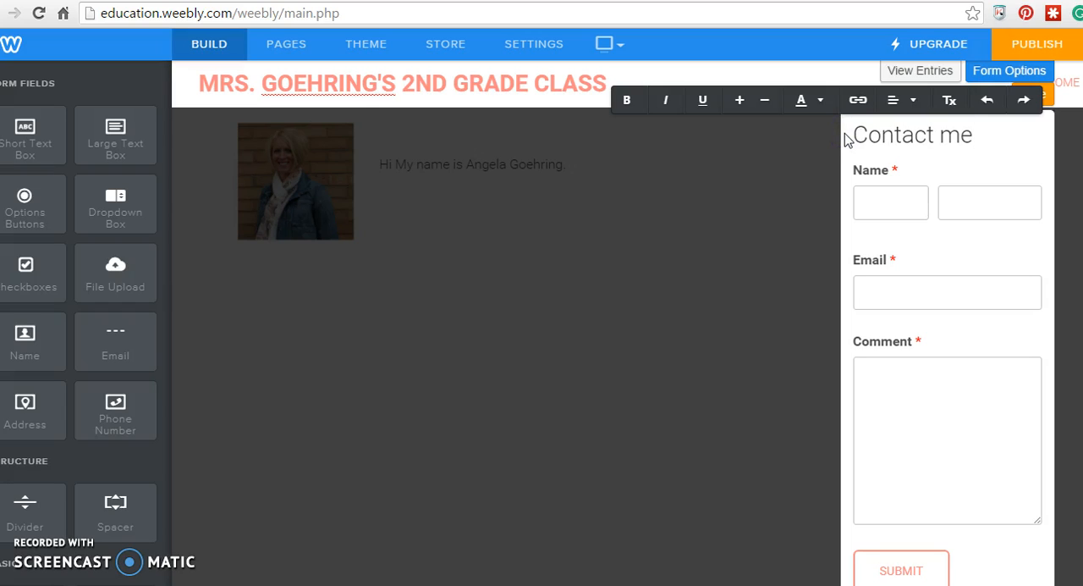
type("Contact me anytime!")
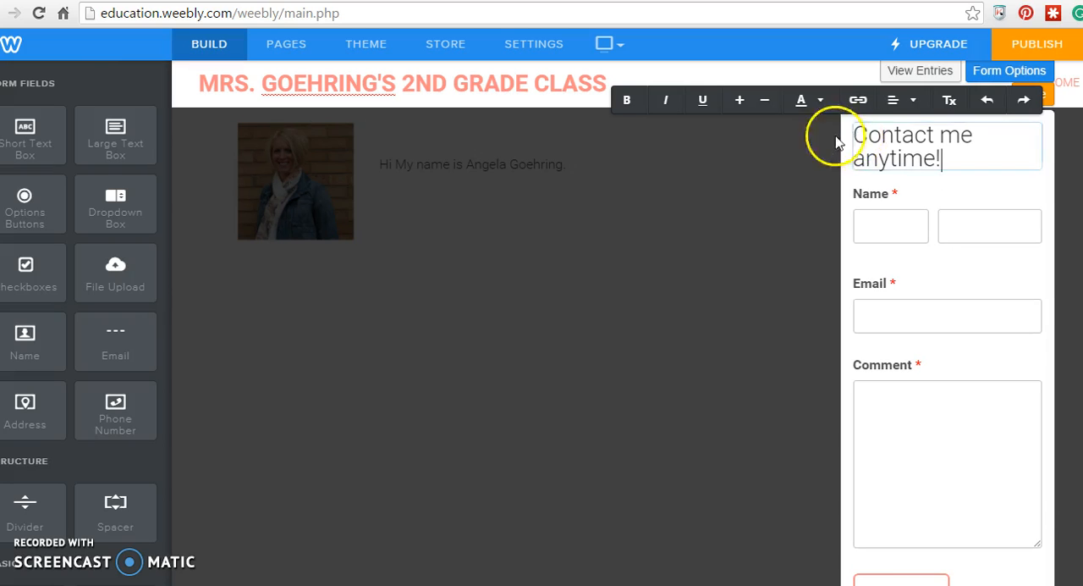
- Make the contact form's heading bold, color it dark red, and decrease its font size to fit on one line
left_click_drag(941, 159, 842, 132)
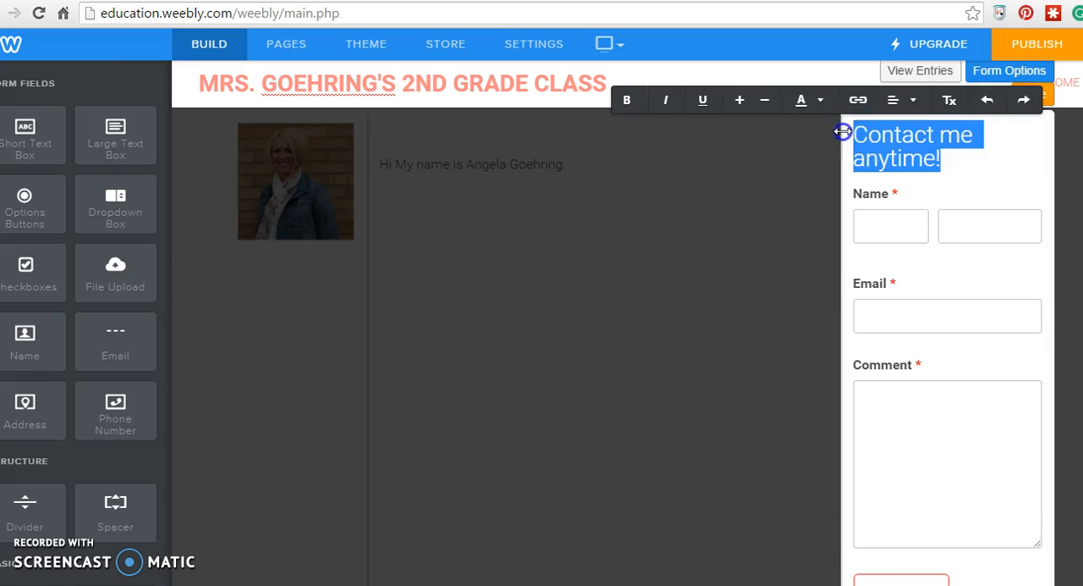
left_click(626, 99)
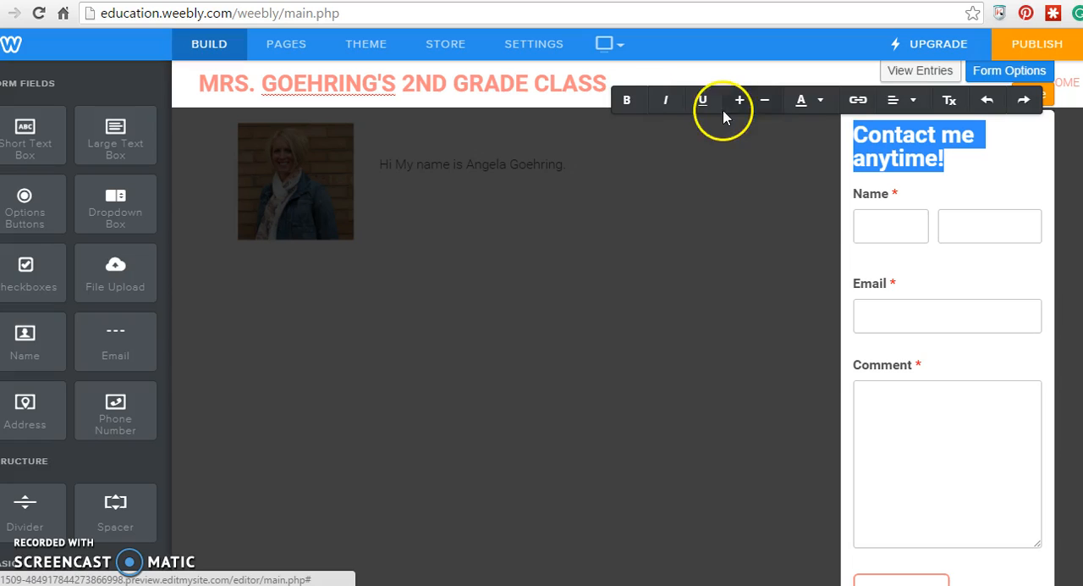
left_click(821, 106)
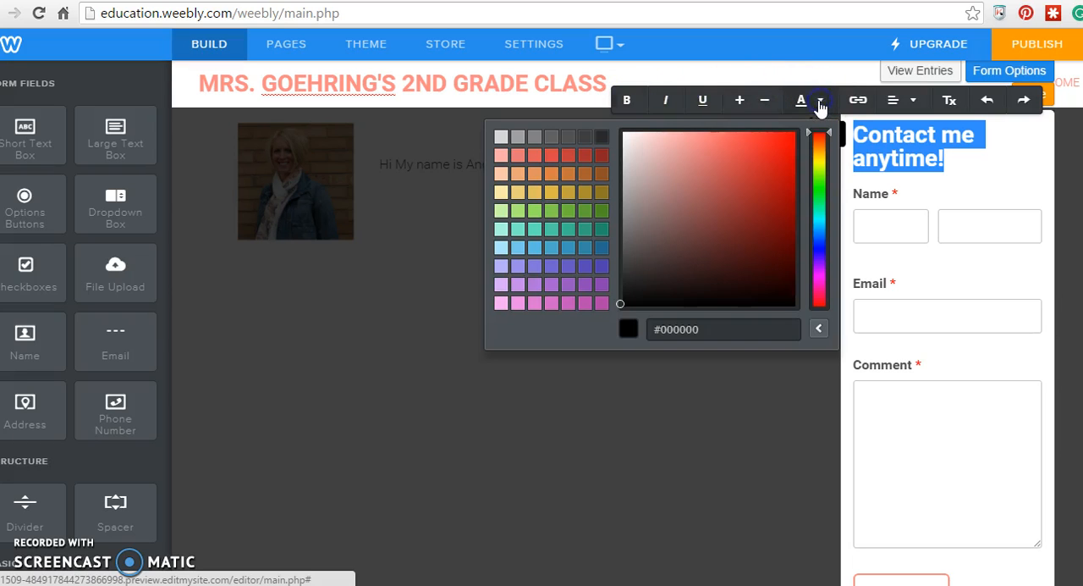
left_click(587, 159)
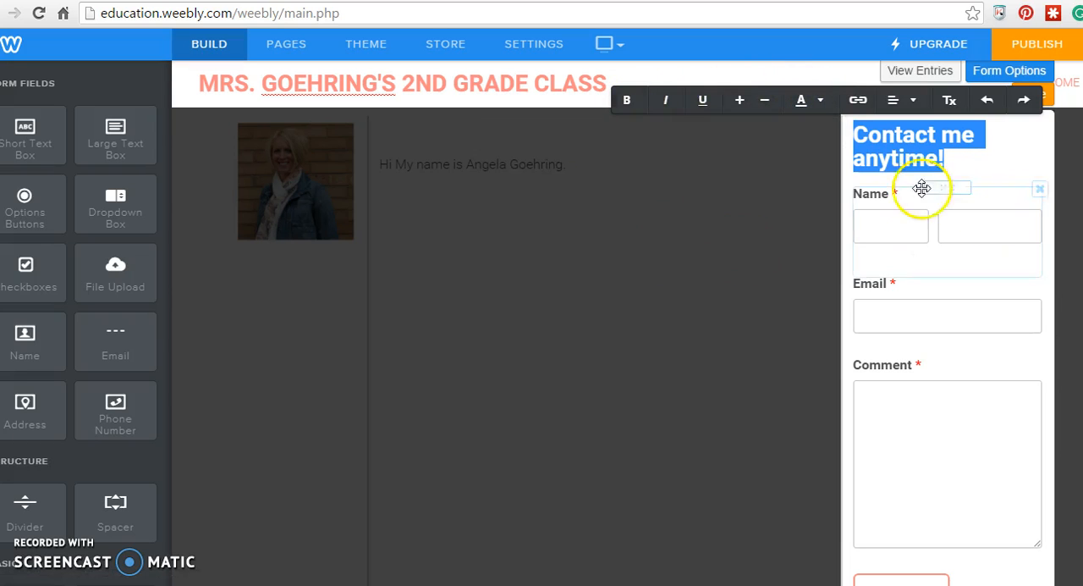
left_click(767, 104)
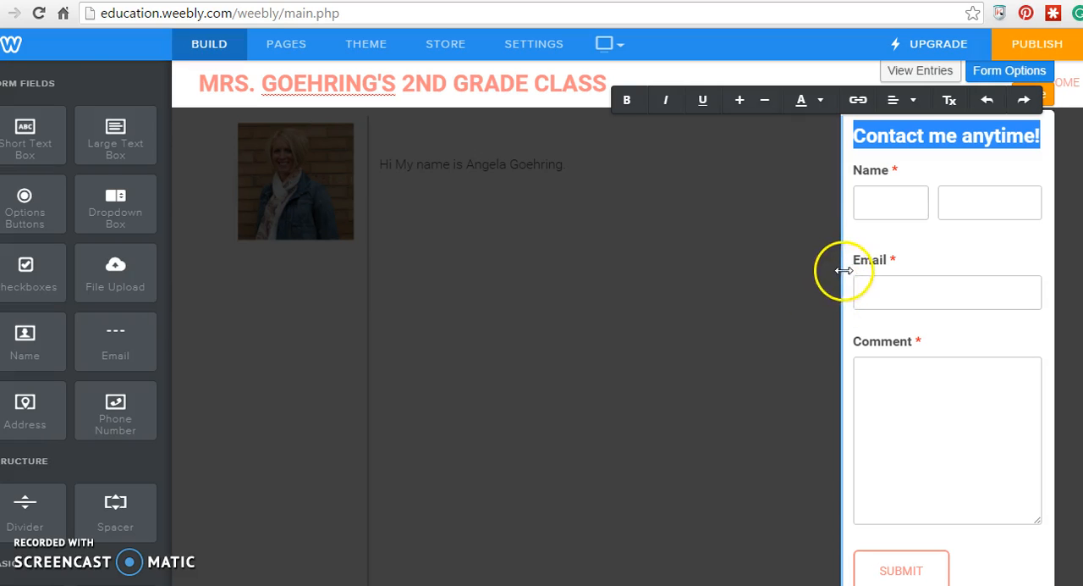
- Review the contact form's recipient email, confirmation message and margin spacing options
left_click(880, 228)
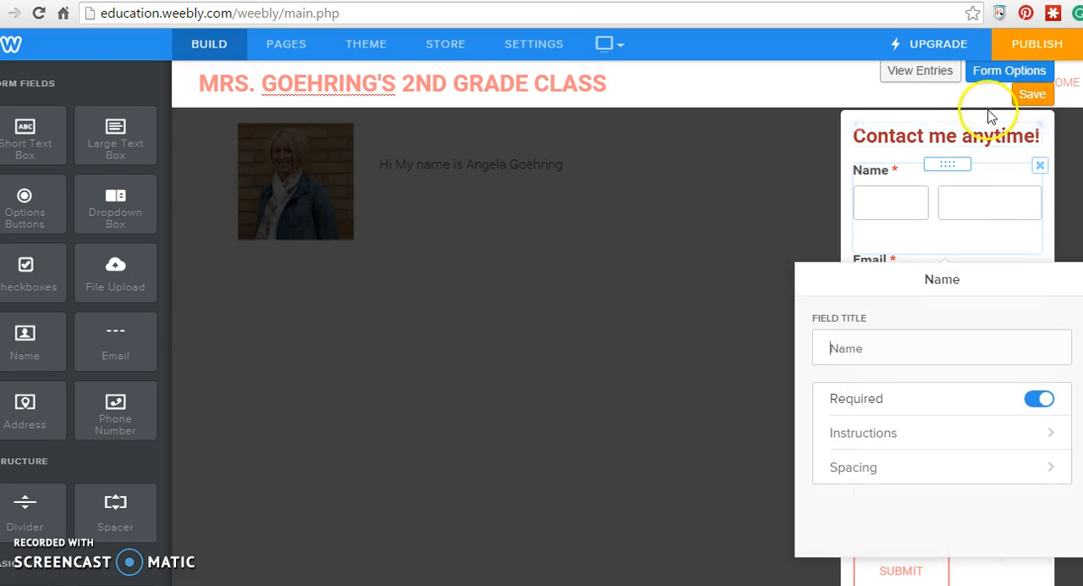
left_click(999, 82)
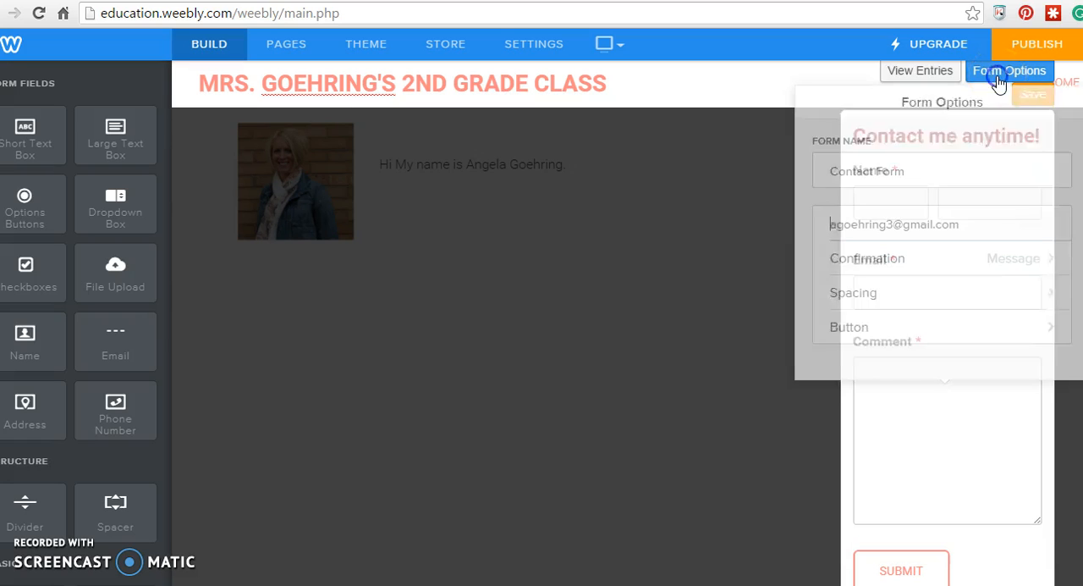
left_click(931, 217)
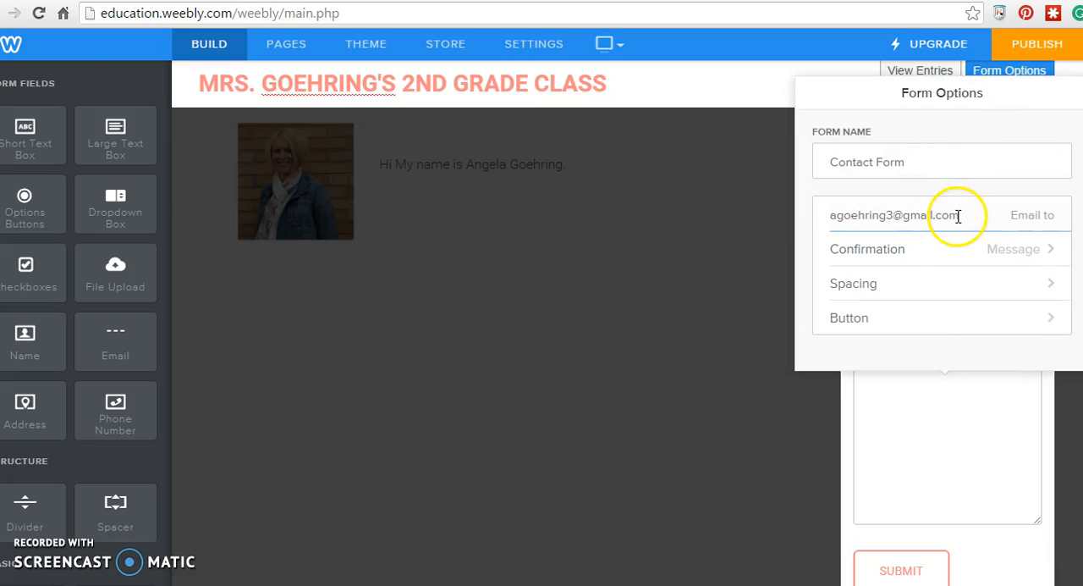
left_click_drag(959, 216, 841, 220)
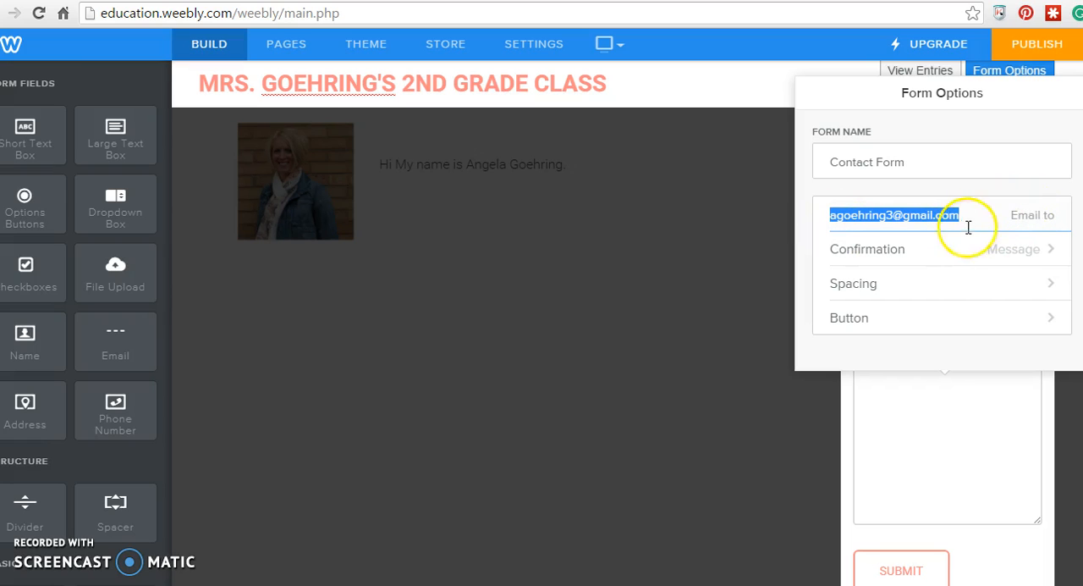
left_click(999, 254)
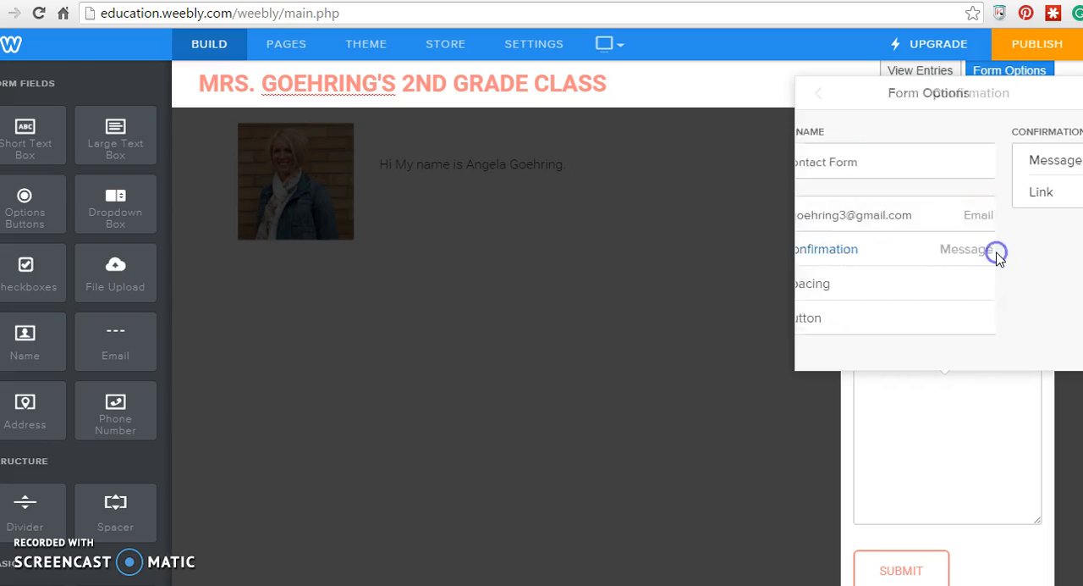
left_click(884, 163)
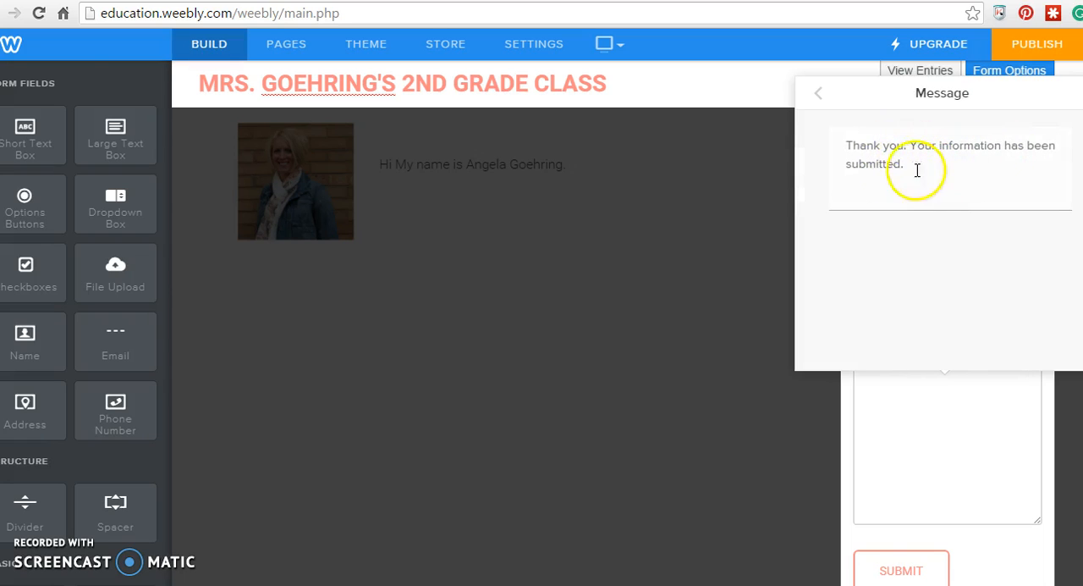
left_click(818, 98)
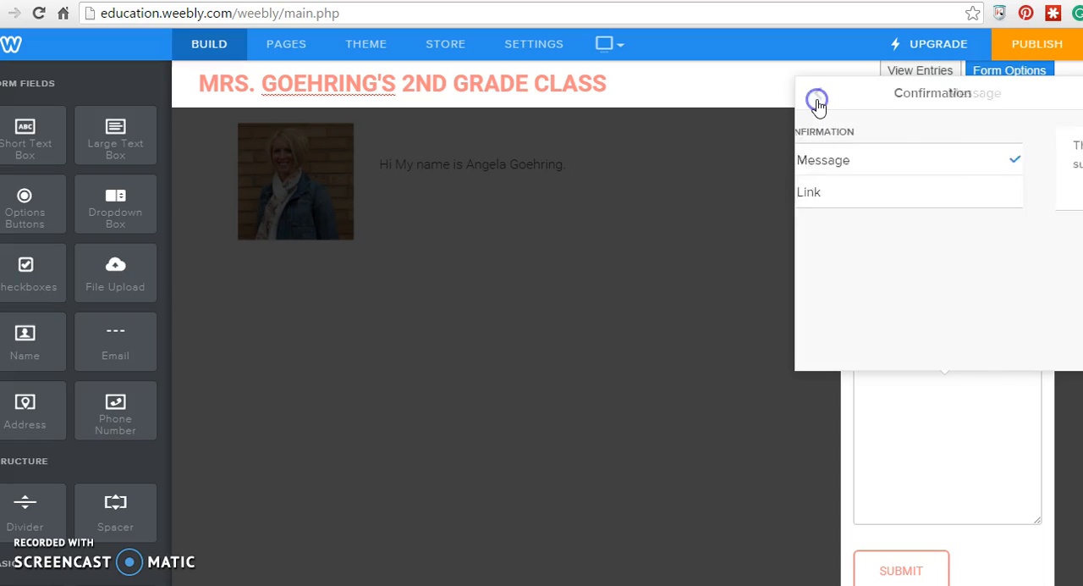
left_click(818, 100)
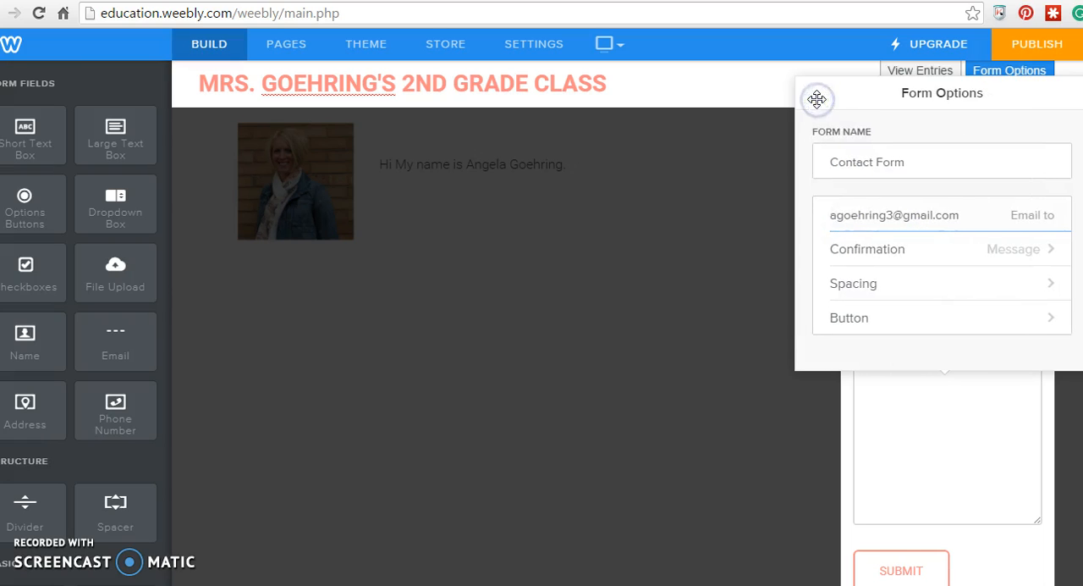
left_click(868, 282)
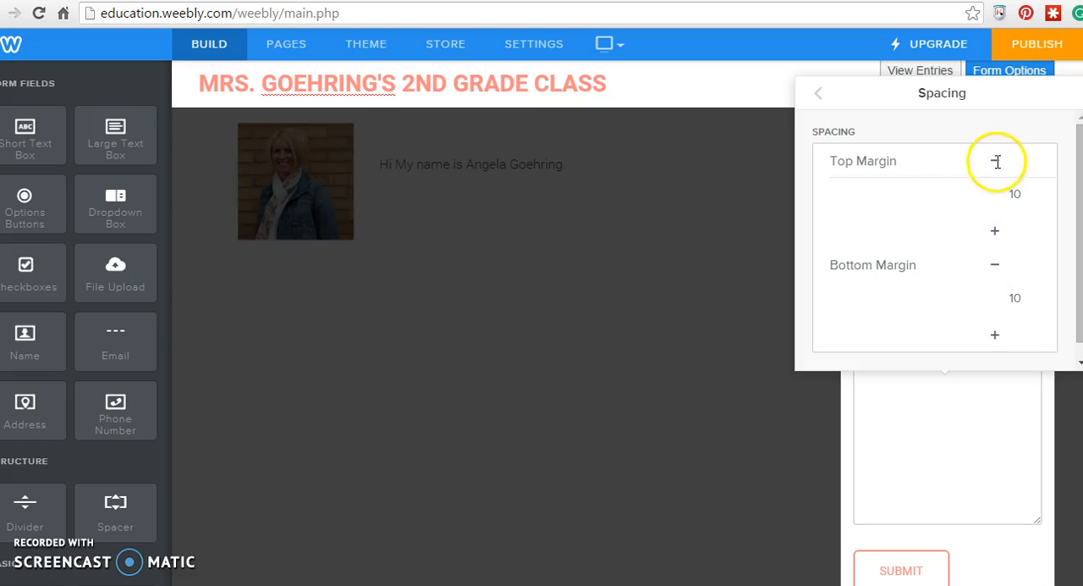
left_click(996, 258)
left_click(823, 98)
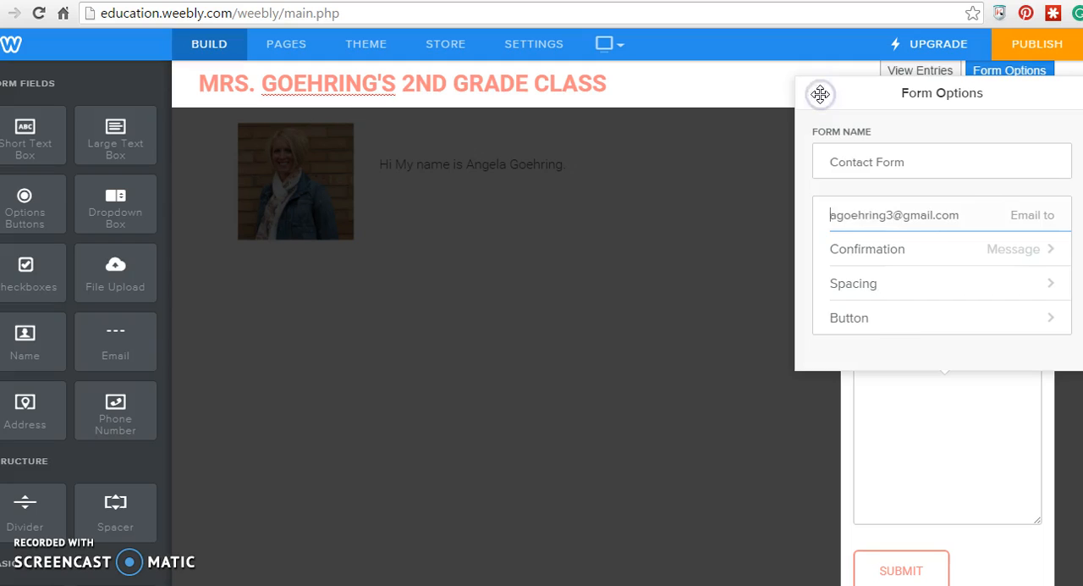
- Center-align the contact form's Submit button, keeping its button text
left_click(895, 318)
left_click_drag(872, 196, 810, 194)
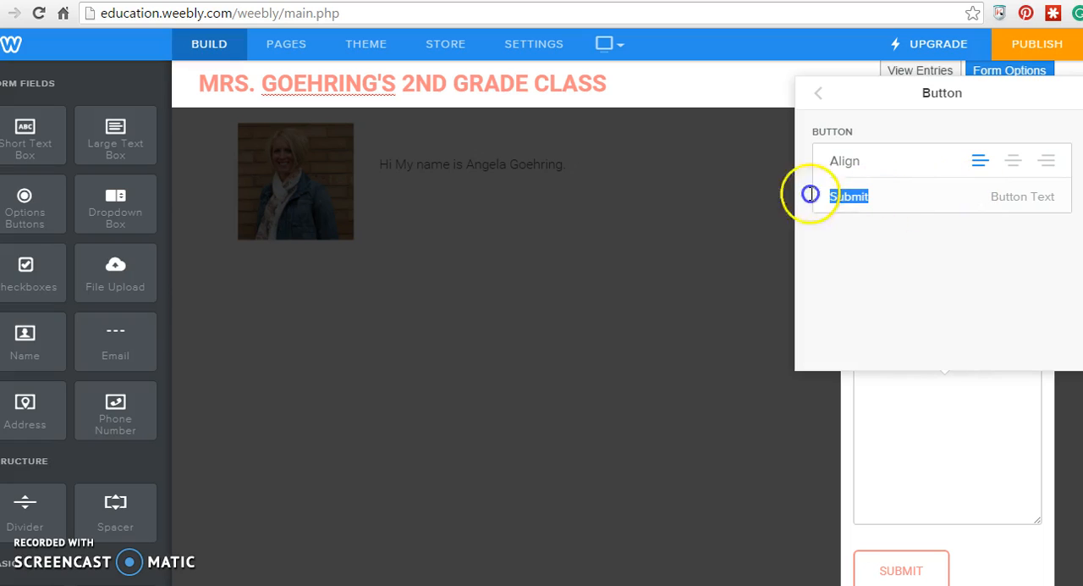
left_click(1013, 160)
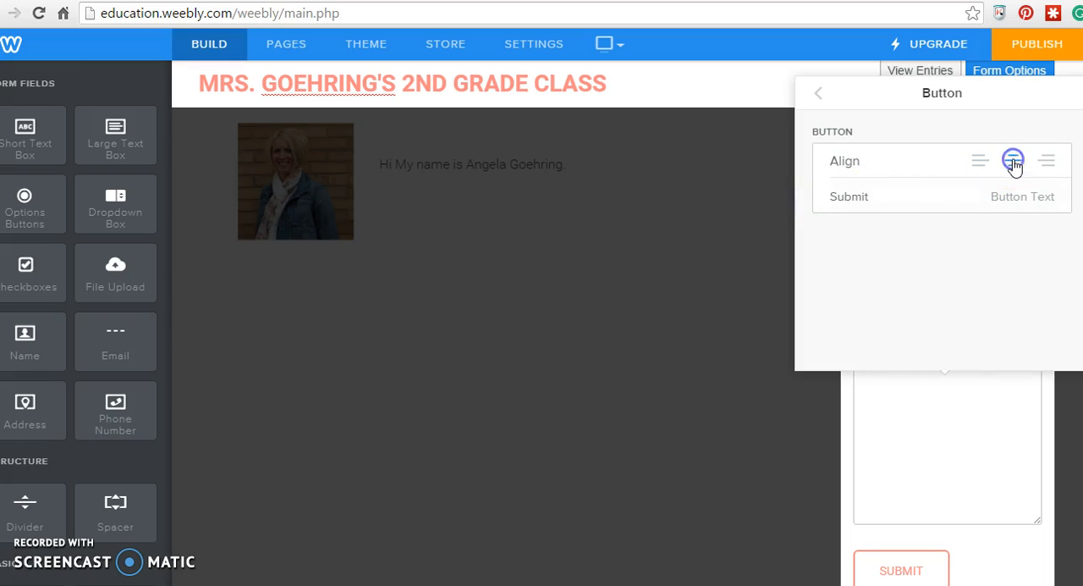
left_click(817, 95)
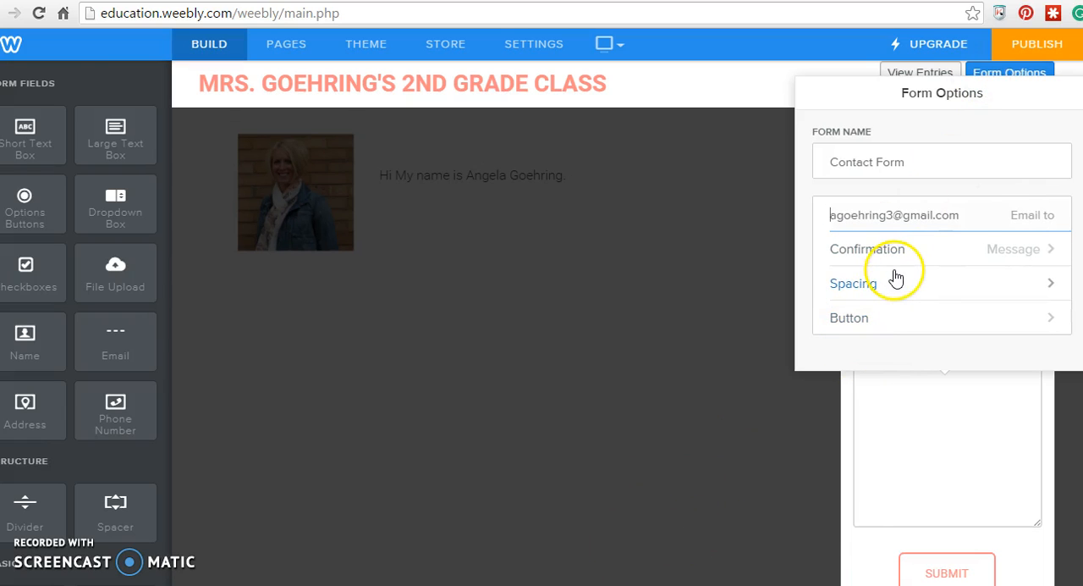
- Set the height of the form's Comment box to Small and save the contact form
left_click(946, 405)
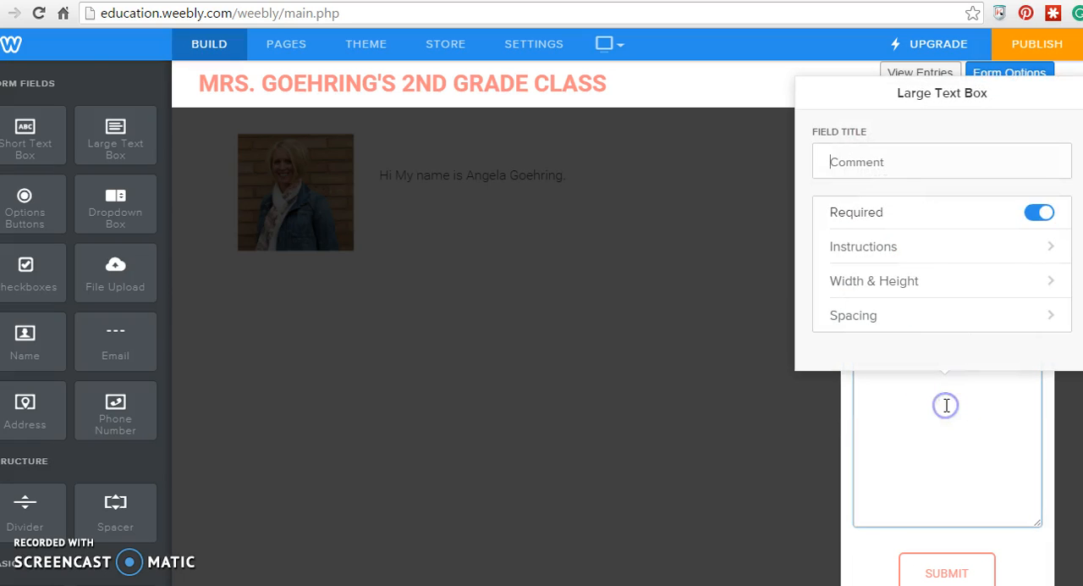
left_click(900, 287)
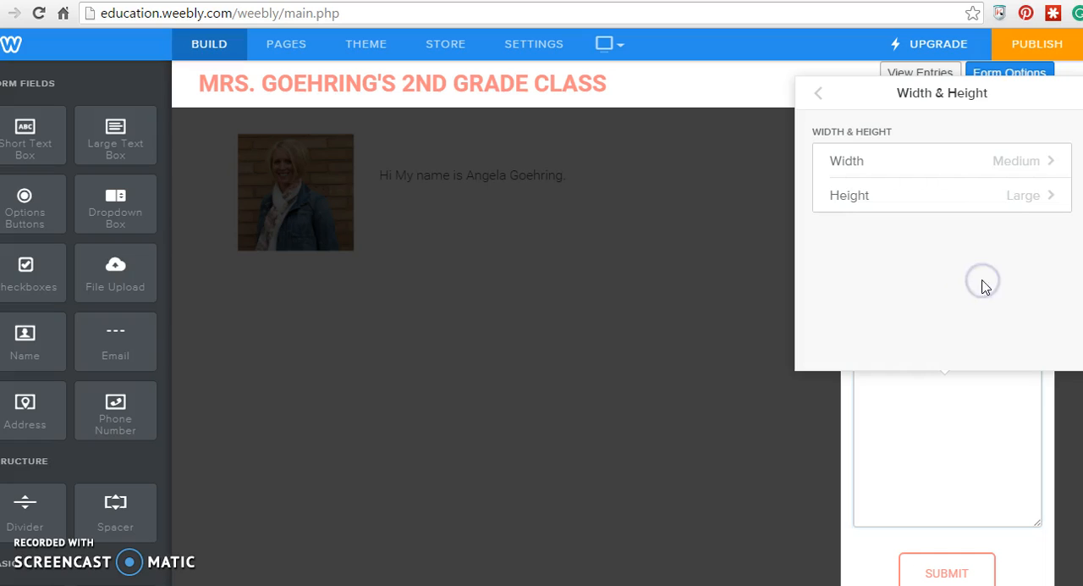
left_click(895, 203)
left_click(899, 161)
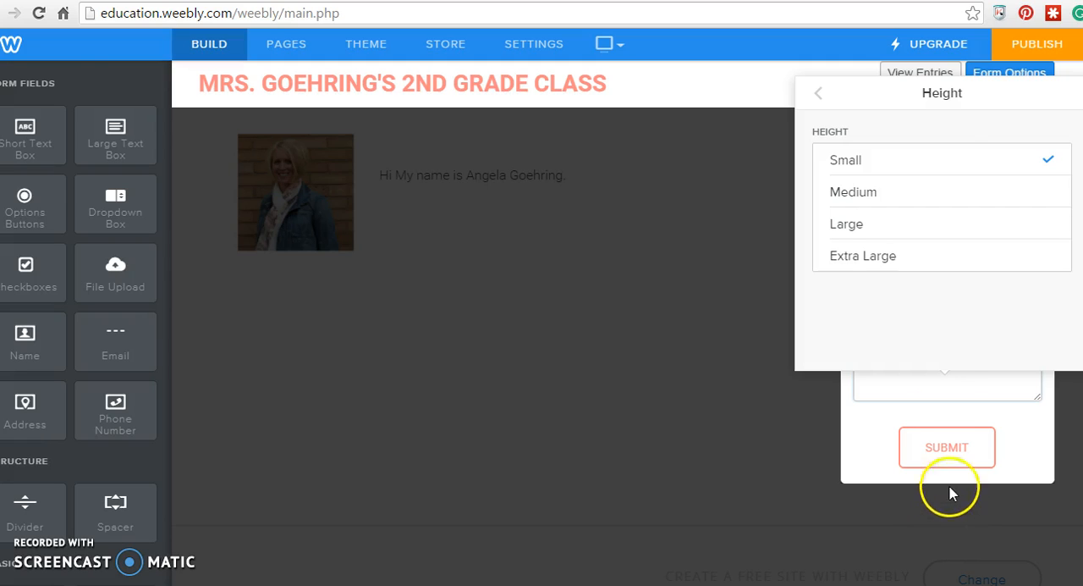
left_click(819, 99)
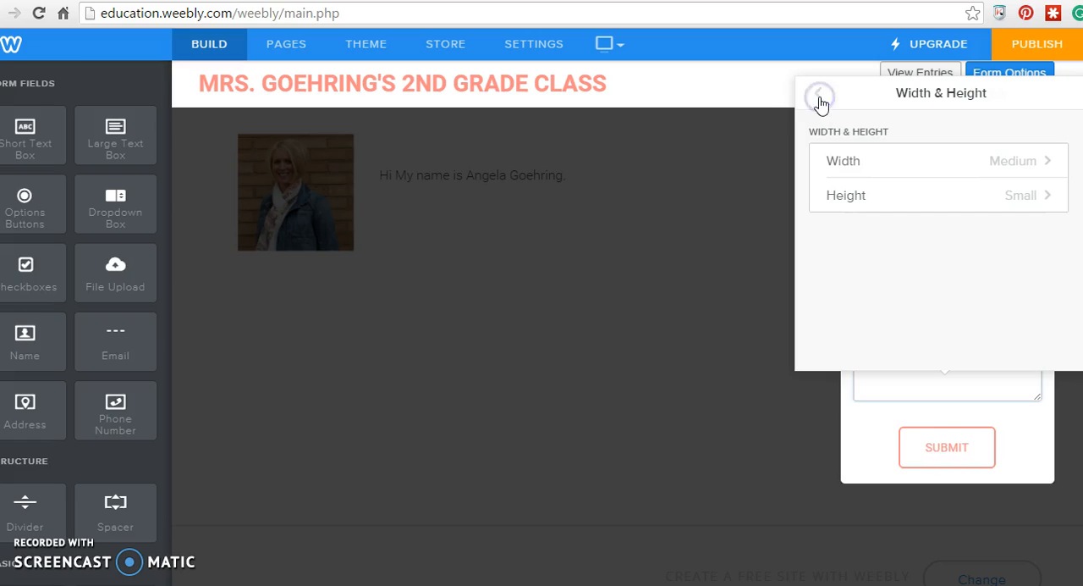
left_click(860, 429)
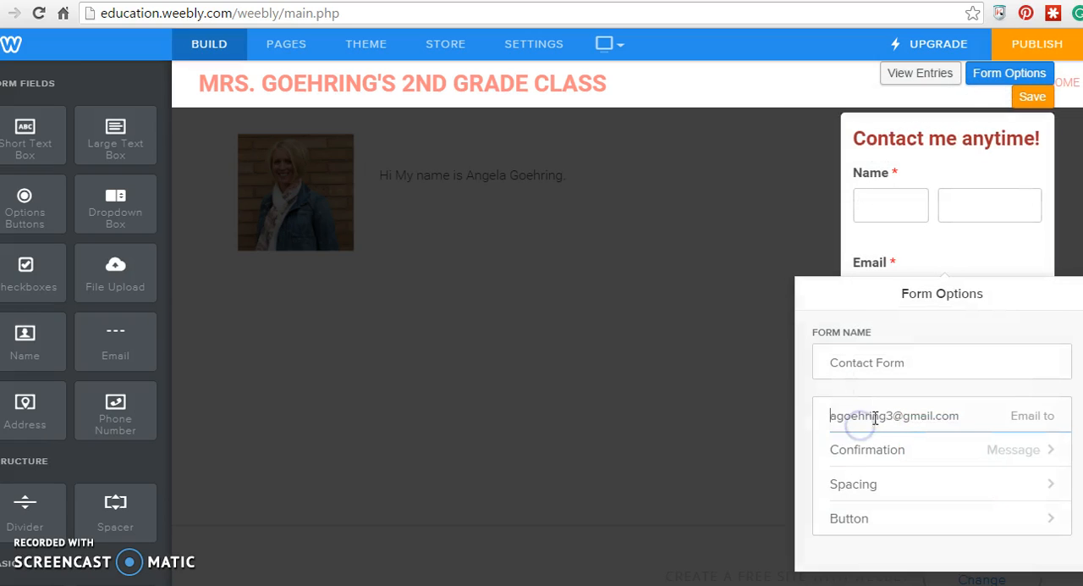
left_click(1034, 98)
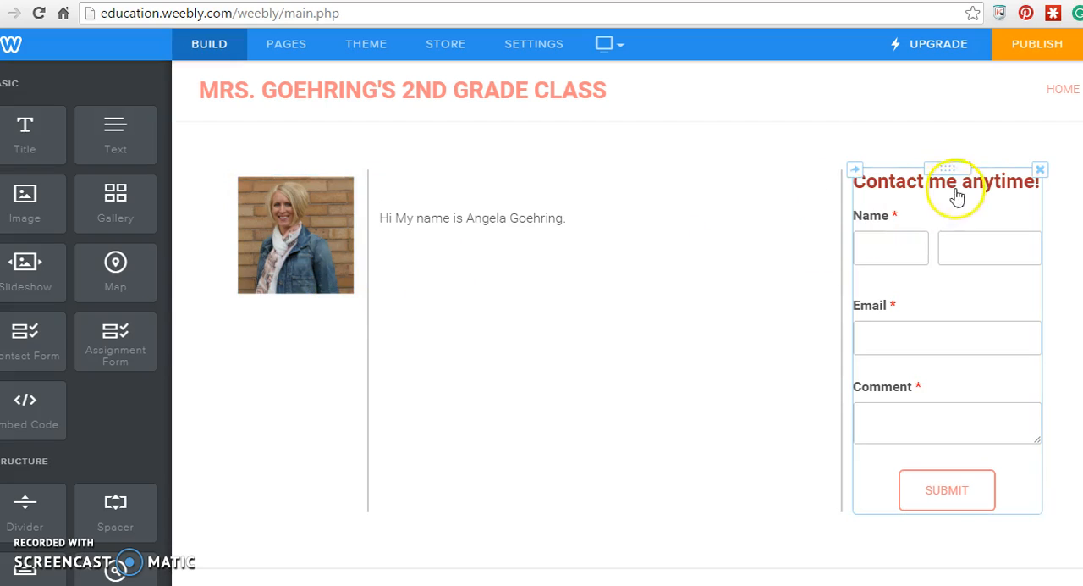
- Try a blank line below the contact form's heading, remove it again and save the form
left_click(1009, 192)
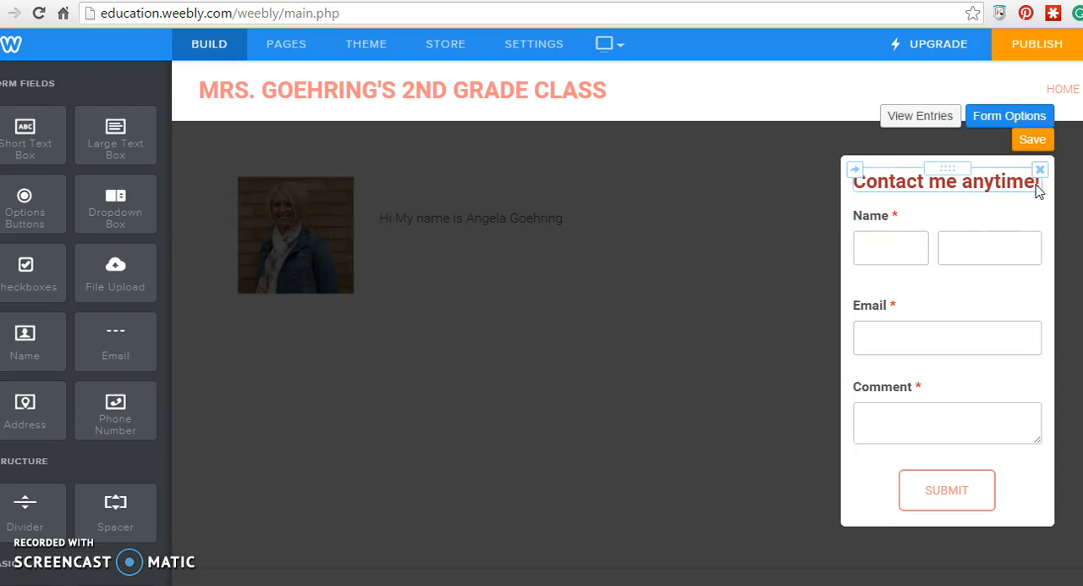
left_click(1037, 188)
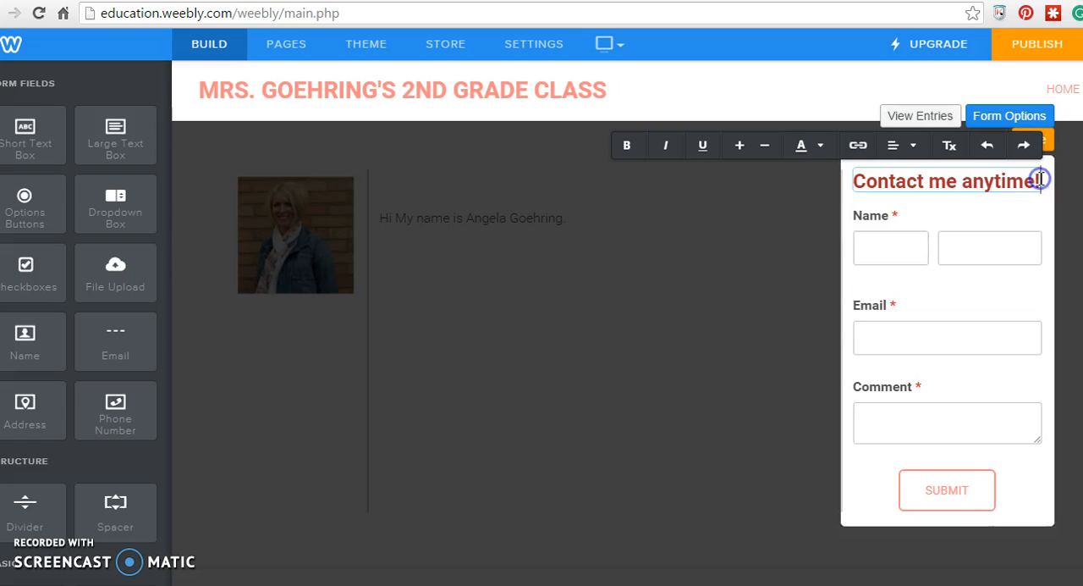
key("Return")
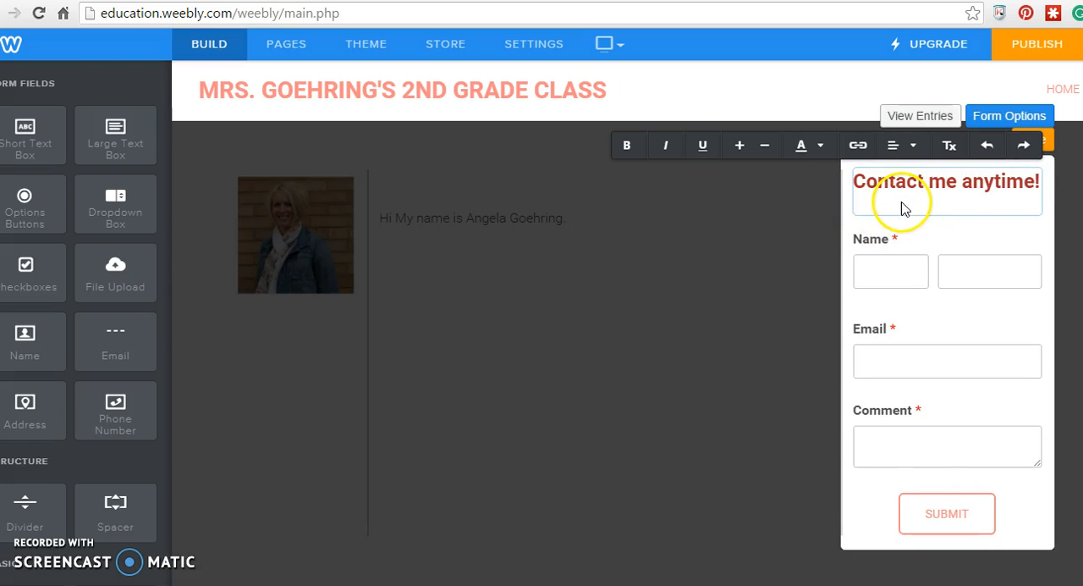
key("BackSpace")
left_click(339, 356)
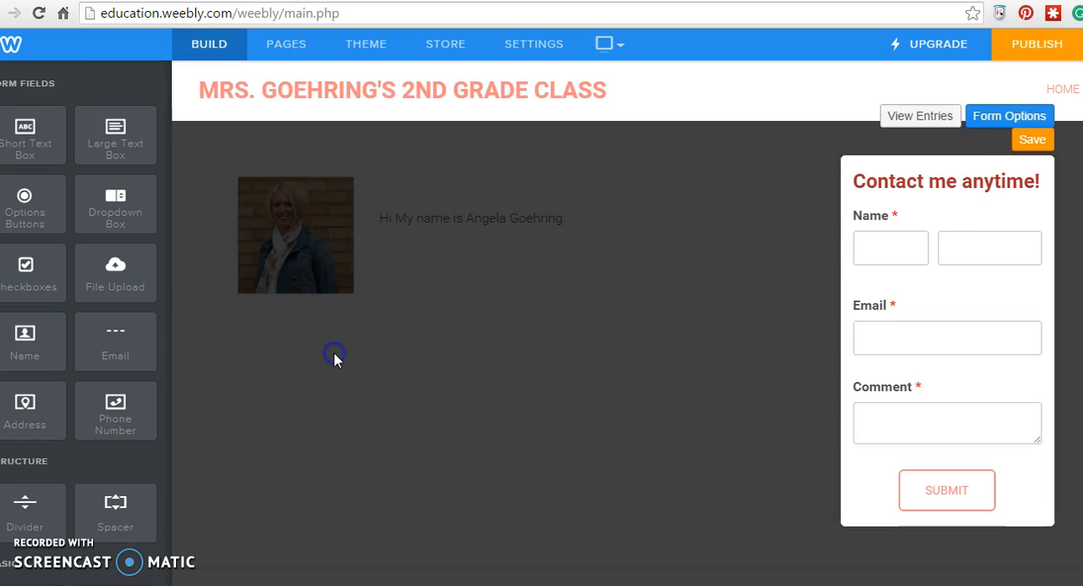
left_click(1031, 140)
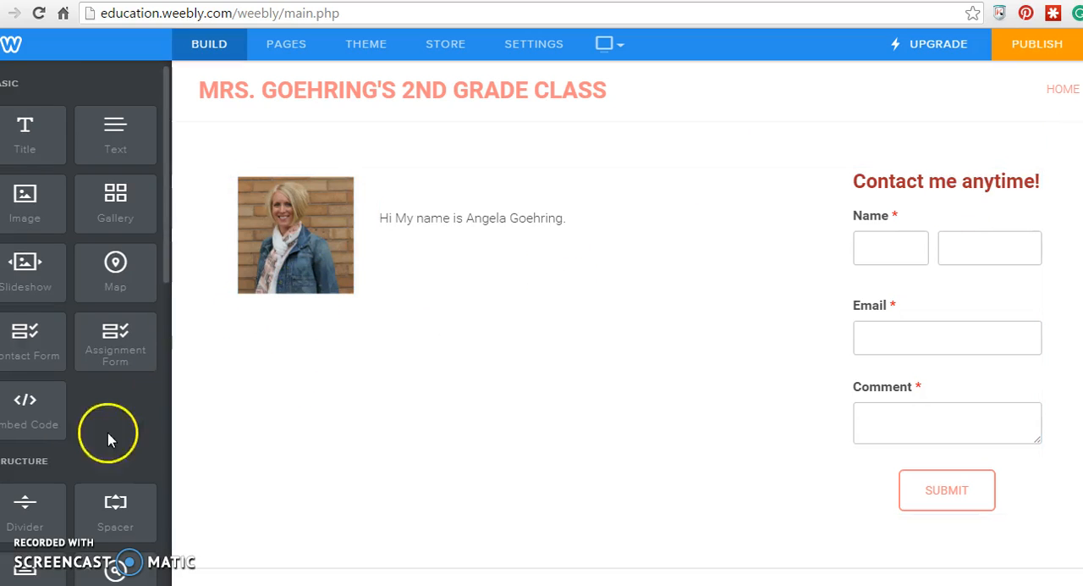
- Add a text block beneath the portrait with the teacher's name, phone number and email address on separate lines
left_click_drag(115, 131, 305, 352)
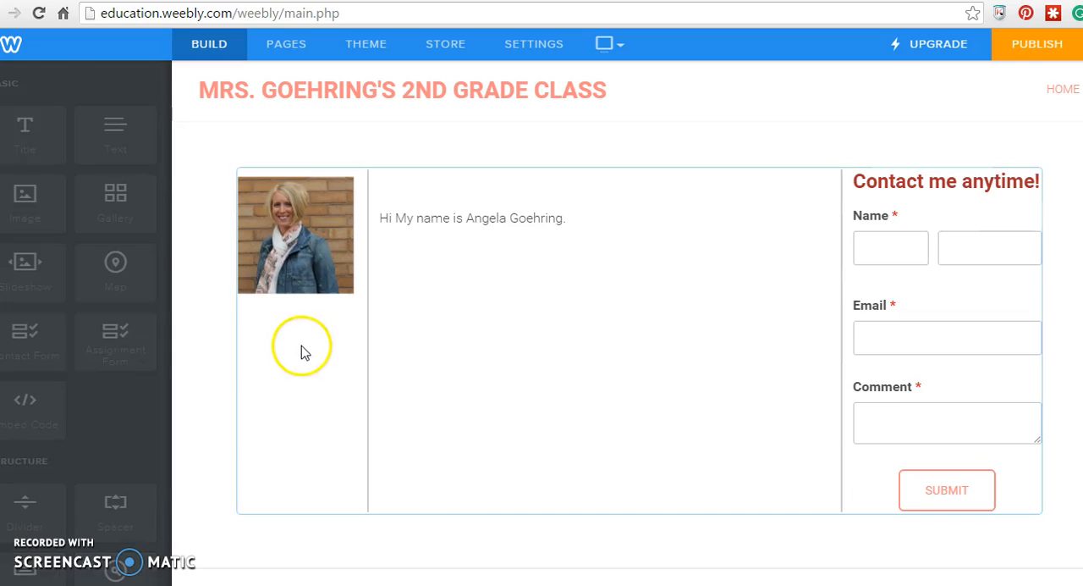
left_click(300, 312)
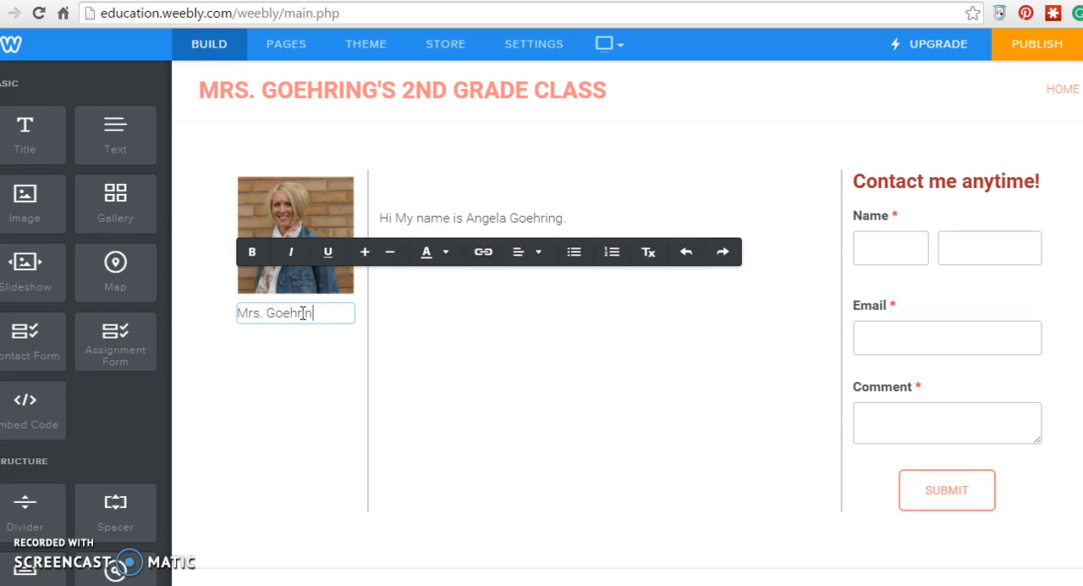
type("Mrs. Goehring")
key("Return")
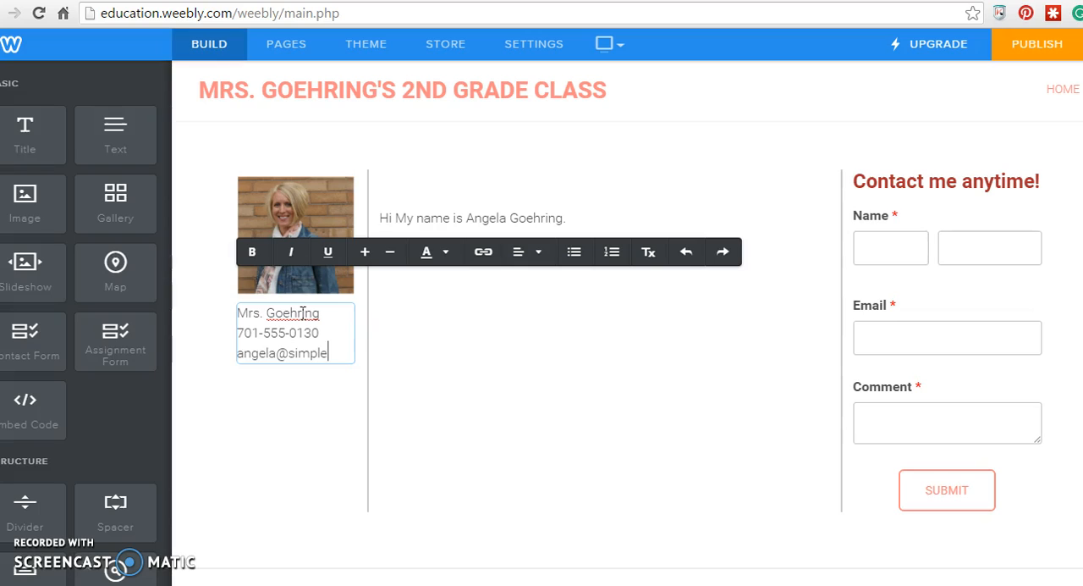
type("meda")
key("BackSpace")
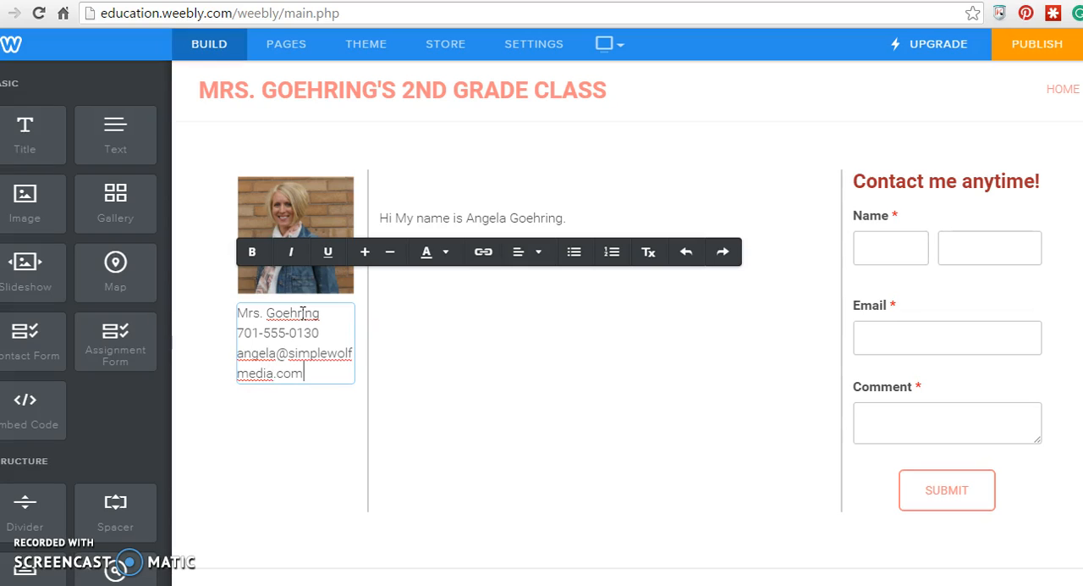
- Link the email text beneath the portrait to the teacher's email address
left_click_drag(305, 375, 238, 357)
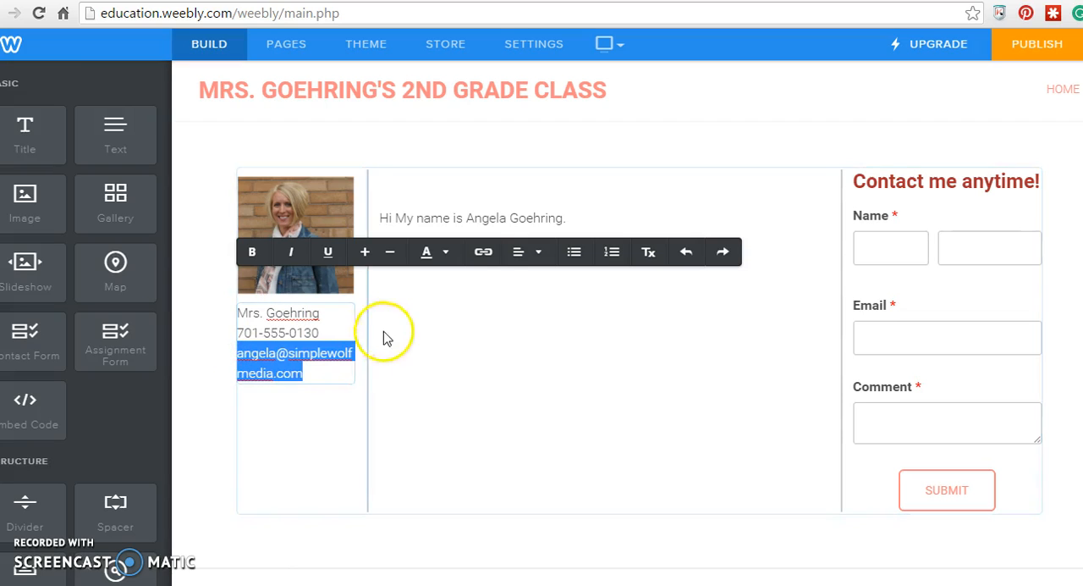
left_click(484, 254)
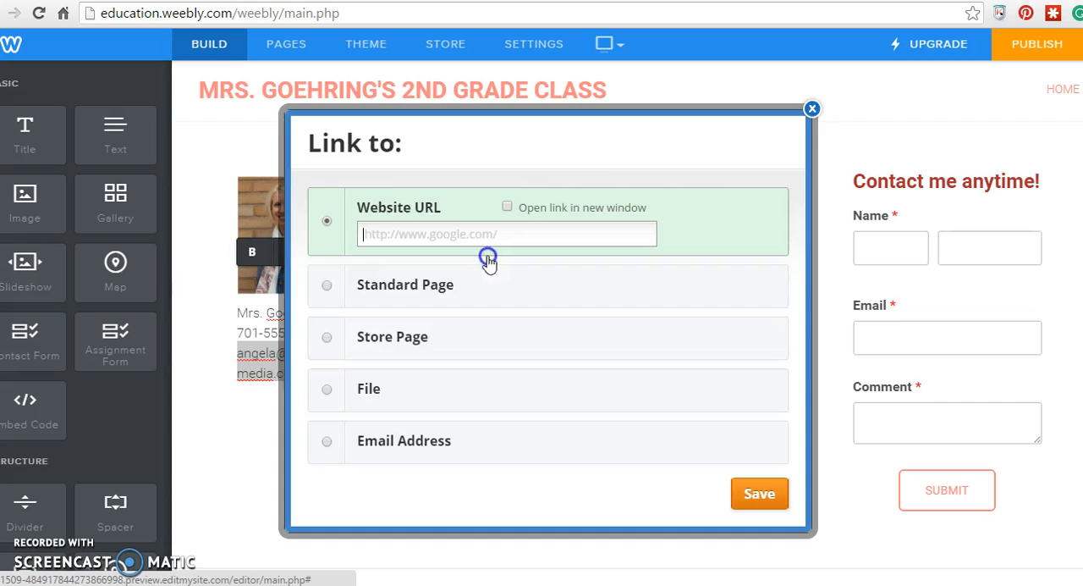
left_click(329, 452)
left_click(392, 441)
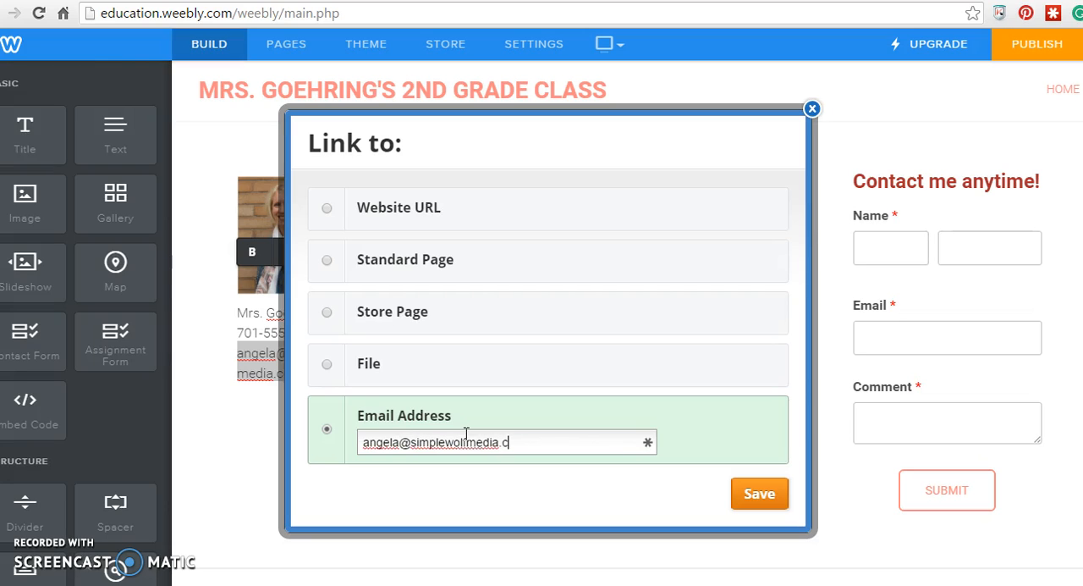
left_click(759, 493)
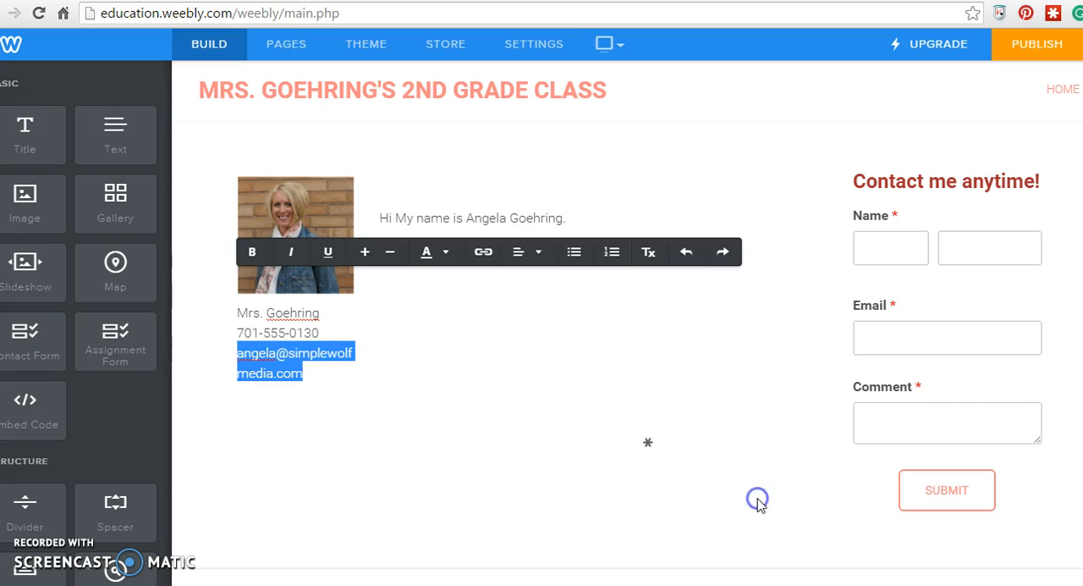
left_click(331, 372)
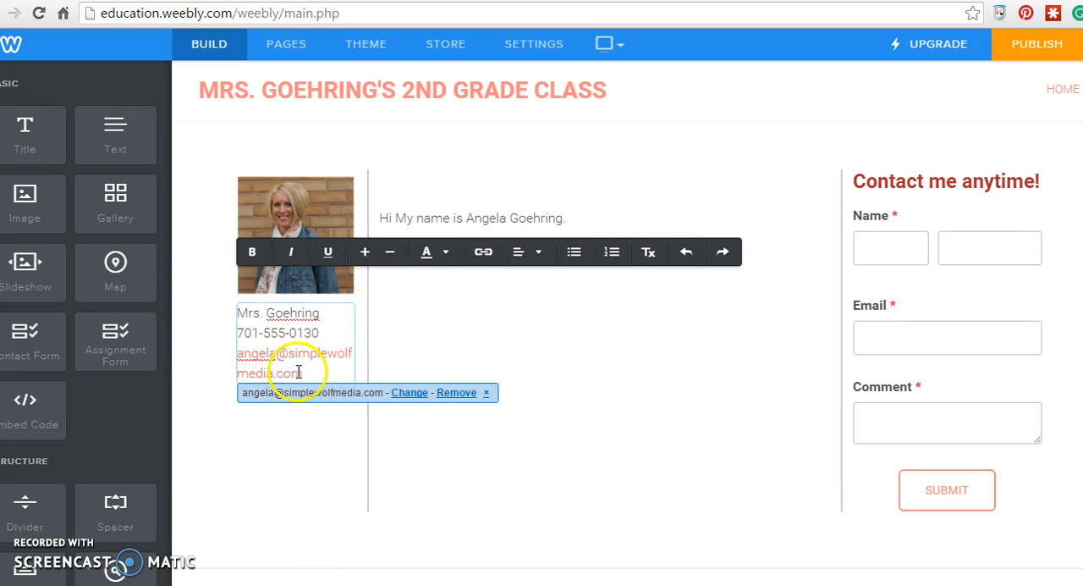
- Reduce the font size of the three contact lines beneath the portrait and widen the portrait's column so the email address fits on one line
left_click_drag(302, 373, 235, 355)
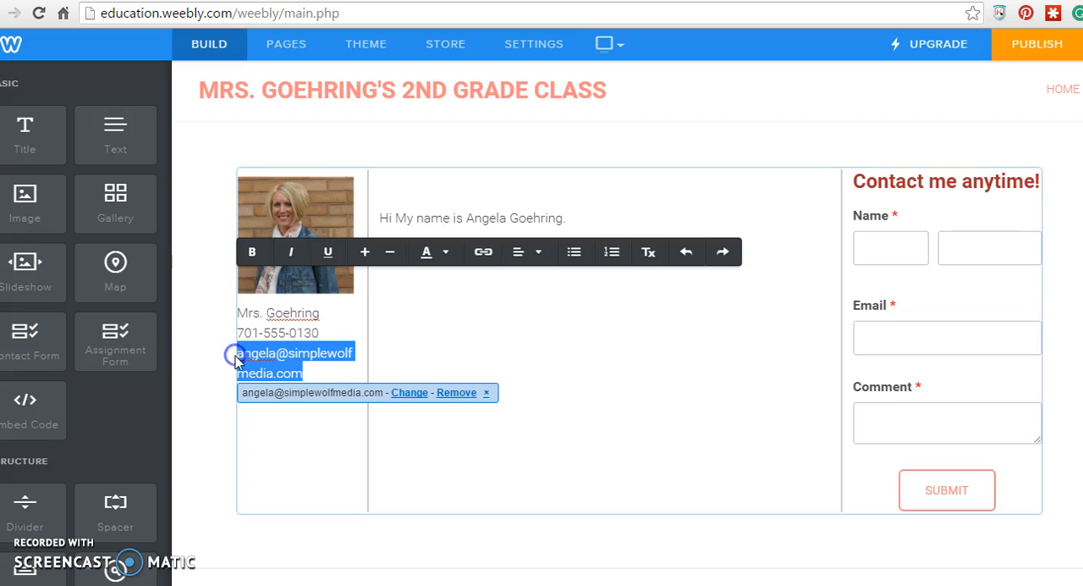
left_click(317, 370)
left_click_drag(293, 372, 232, 312)
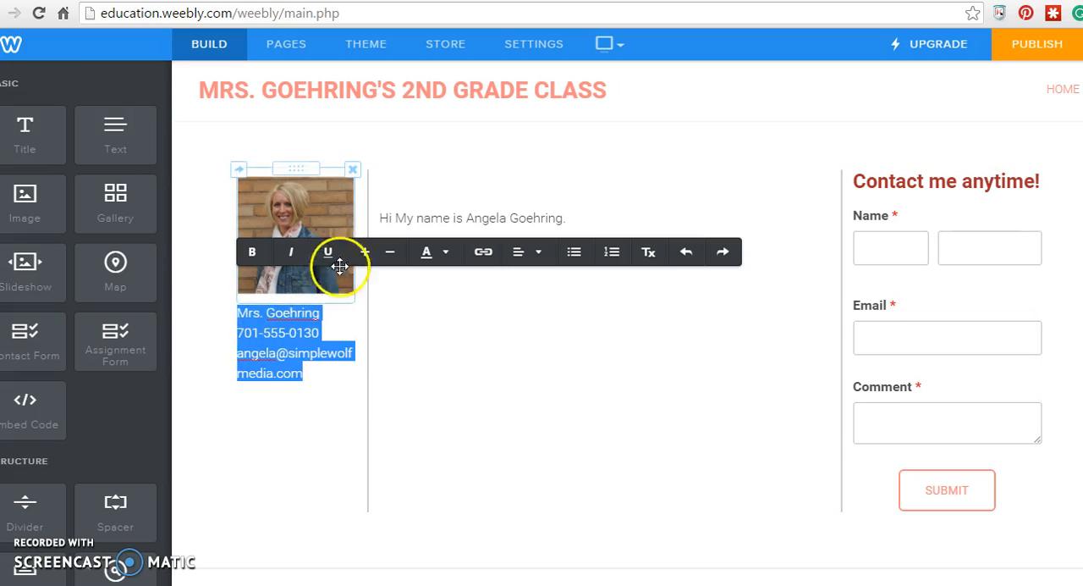
left_click(390, 252)
left_click(390, 252)
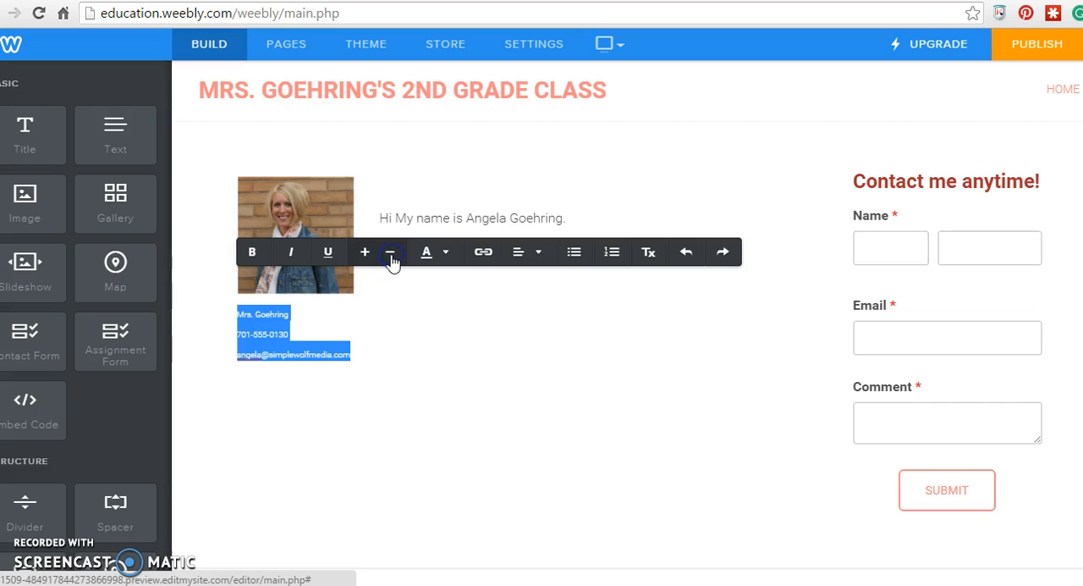
left_click(369, 254)
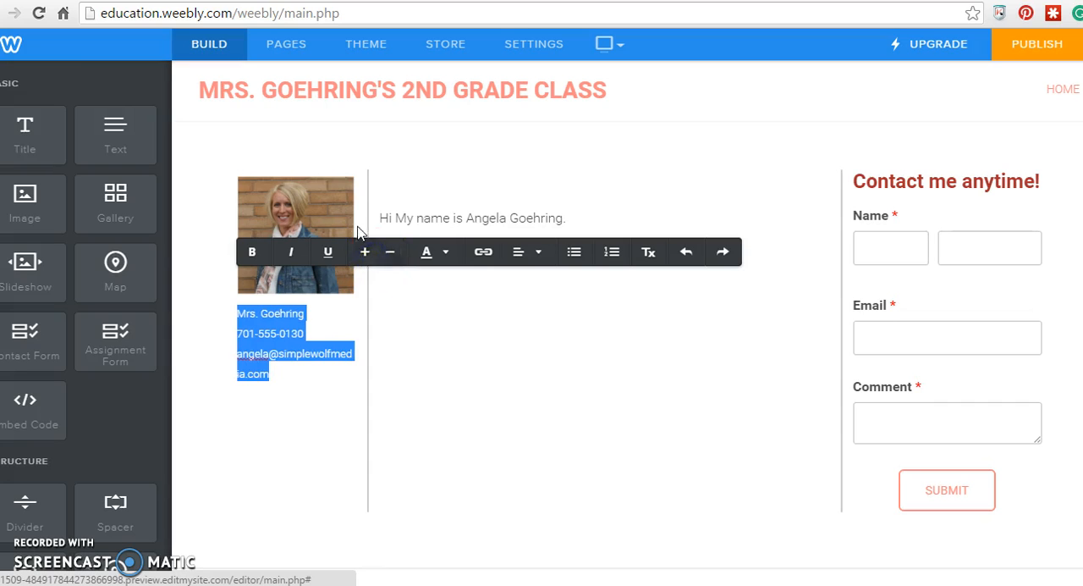
left_click(413, 332)
left_click_drag(363, 230, 397, 241)
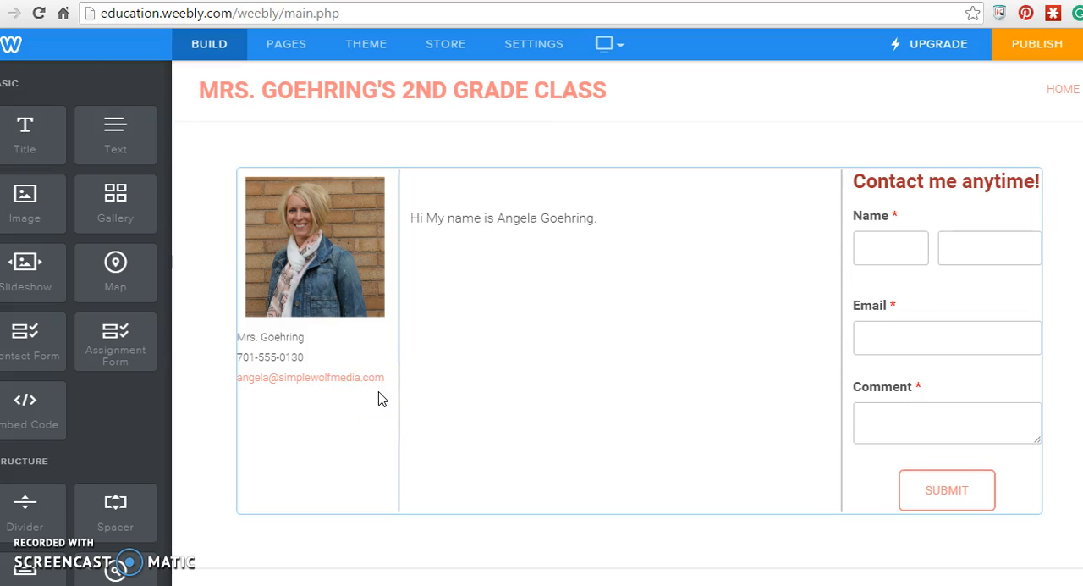
- Place a spacer in the portrait's column directly beneath the contact details
scroll(378, 399, "down", 1)
left_click(400, 386)
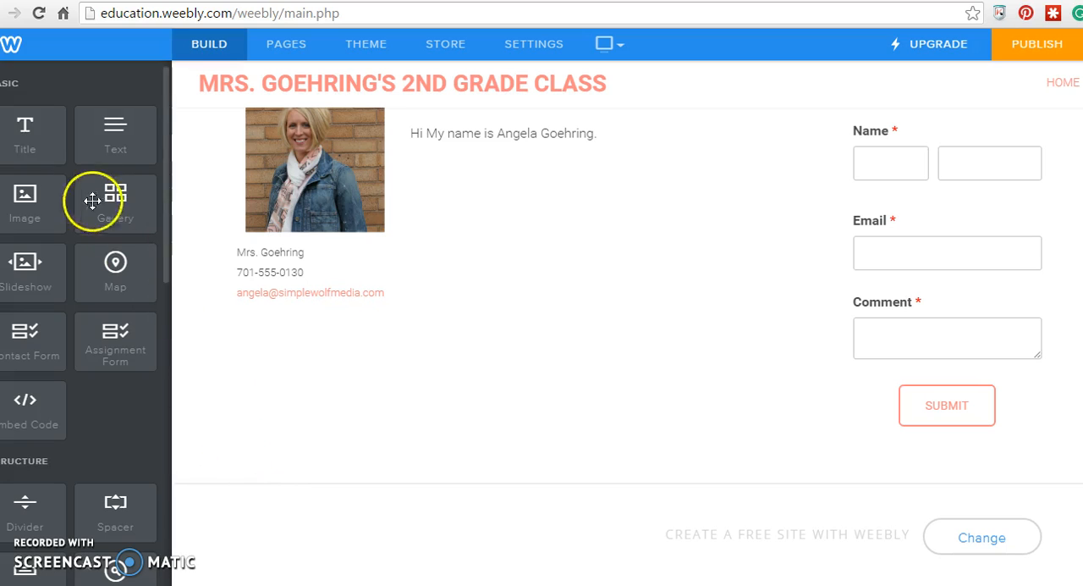
left_click_drag(102, 516, 302, 422)
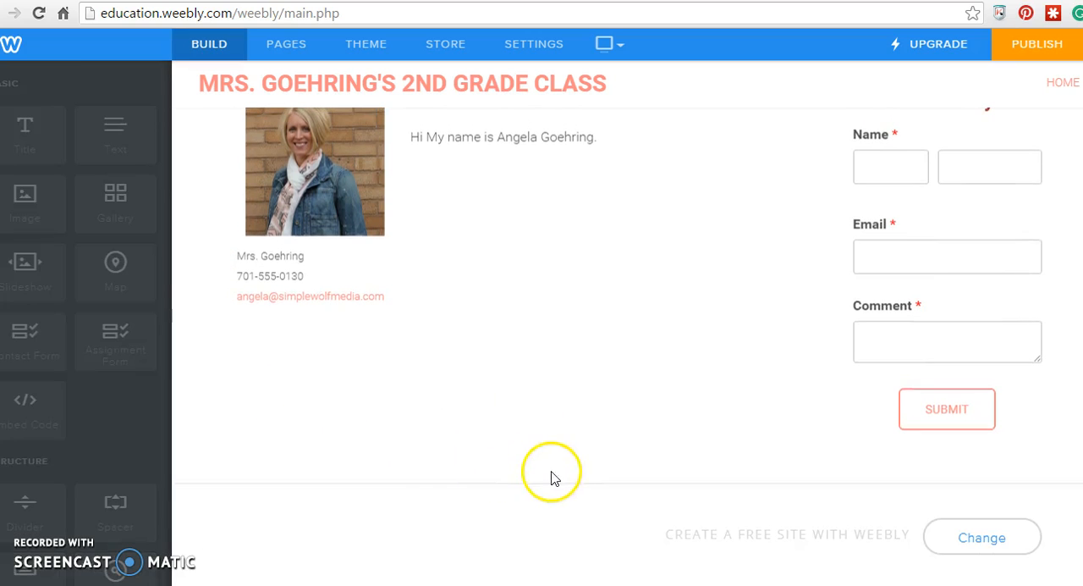
left_click_drag(653, 438, 300, 322)
- Add the title "Class Schedule" beneath the spacer, shrink it to fit on one line and make it bold
left_click_drag(26, 129, 285, 405)
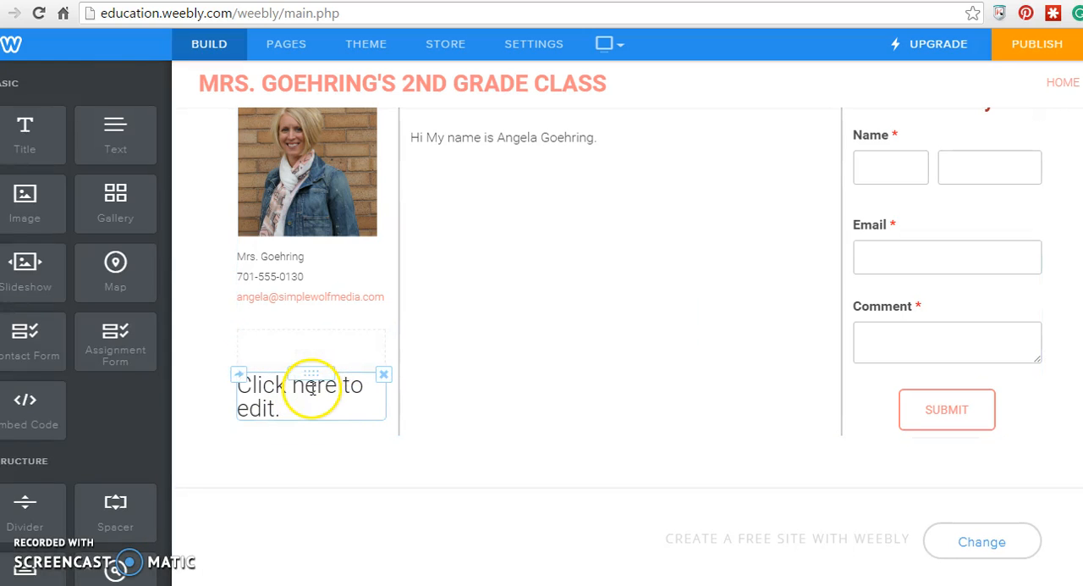
left_click(229, 380)
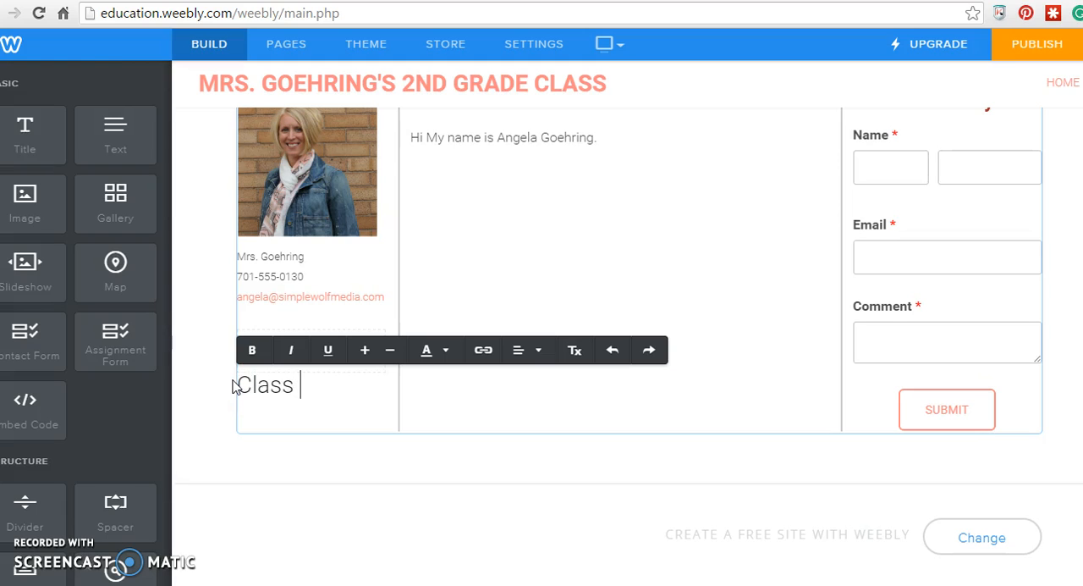
type("Class Schedule")
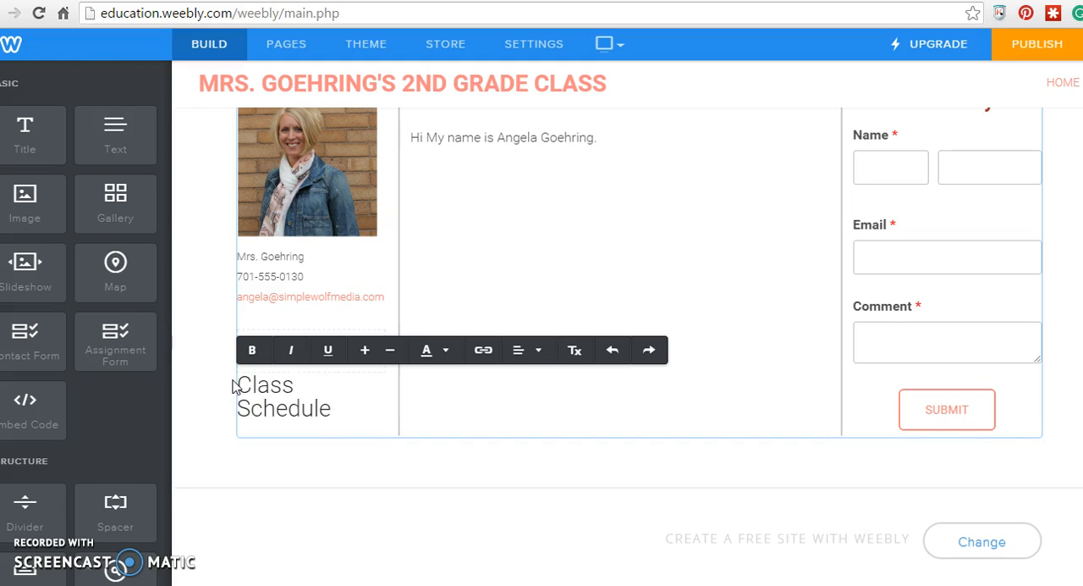
left_click_drag(346, 404, 212, 387)
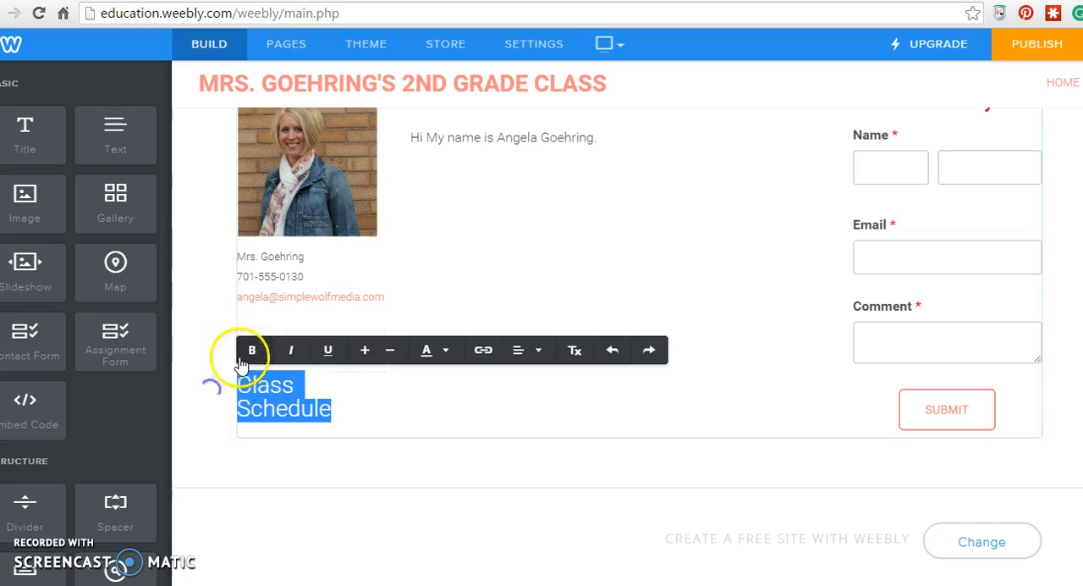
left_click(390, 349)
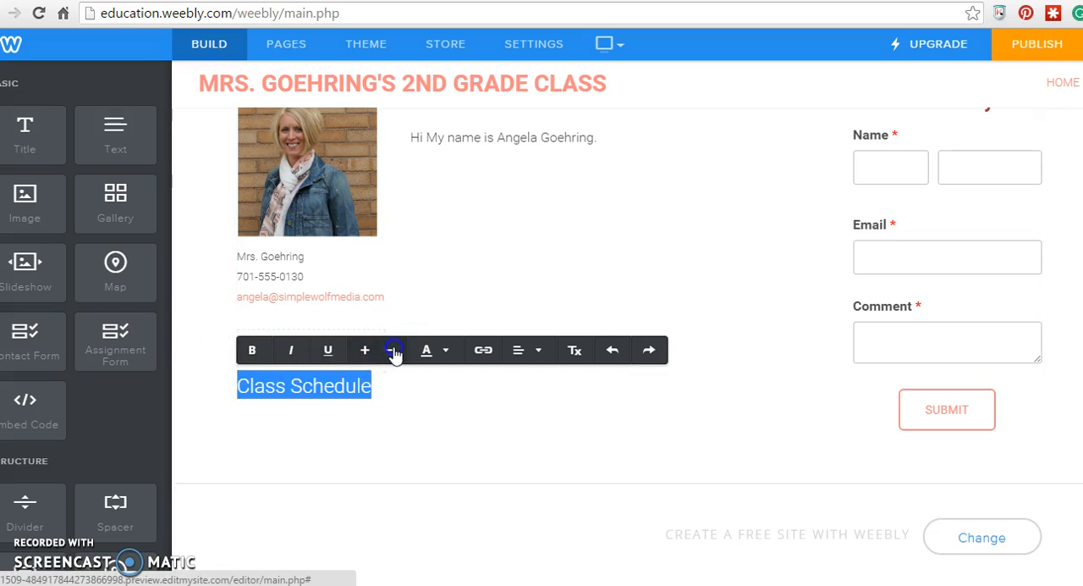
left_click(247, 350)
- Add a text block beneath the Class Schedule title with the lines "8:30 Bell Rings" and "8:35 Math"
left_click_drag(118, 137, 212, 429)
left_click(264, 429)
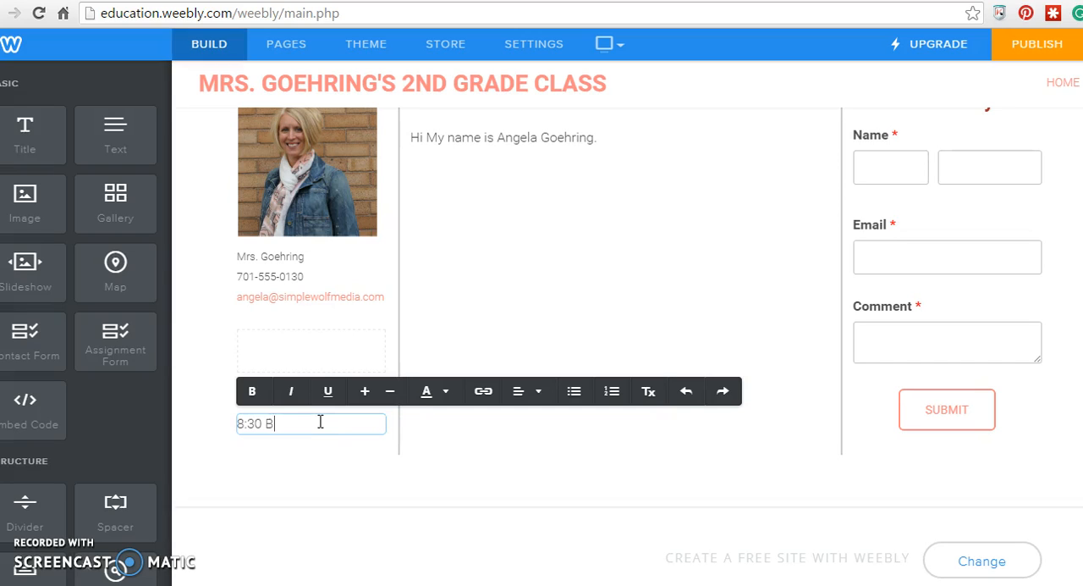
type("8:30 Bell Rings")
key("Return")
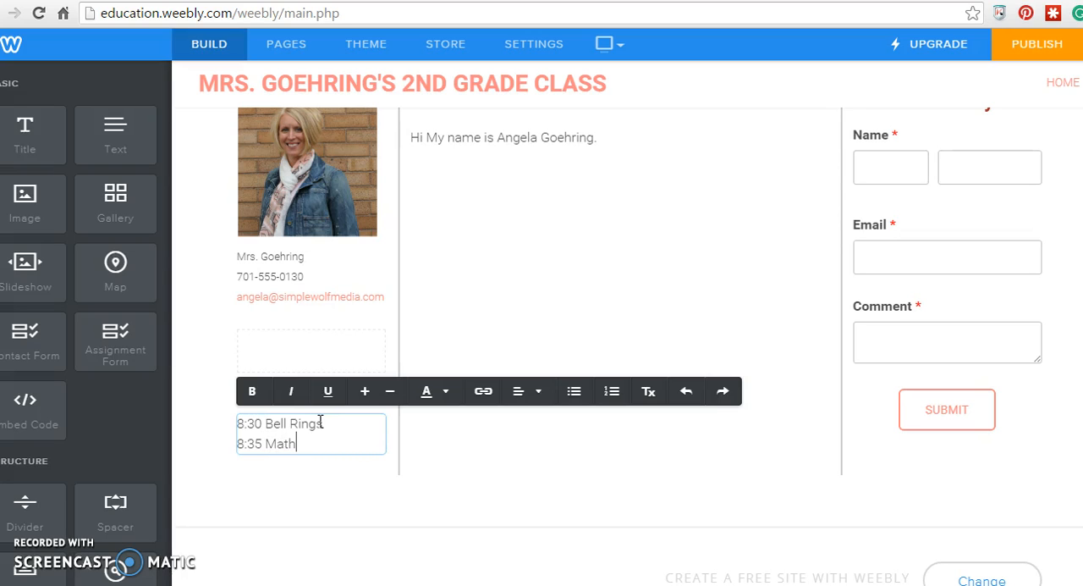
left_click(439, 560)
left_click(423, 515)
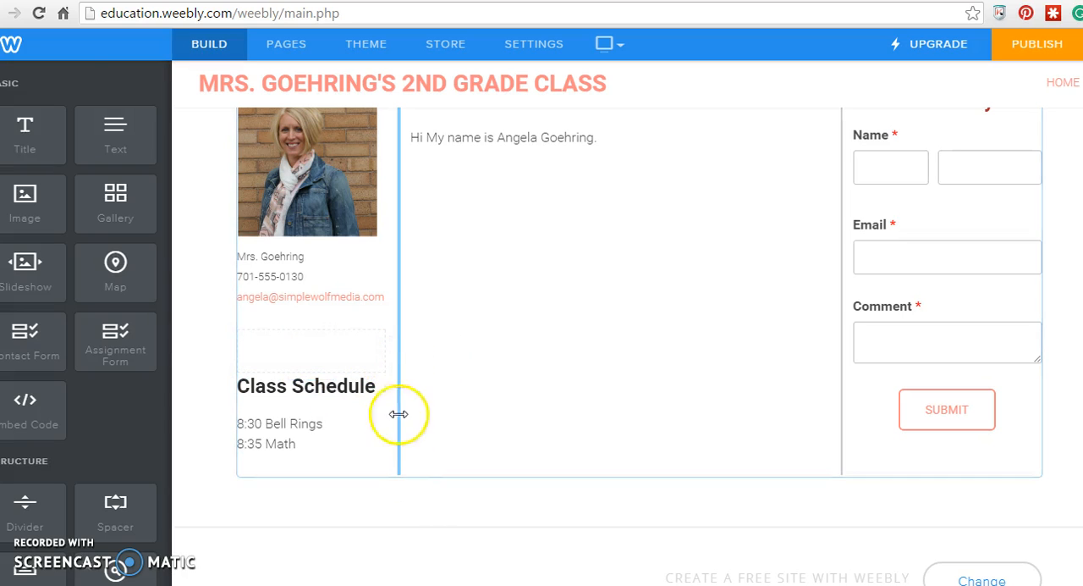
mouse_move(309, 387)
left_mouse_down()
mouse_move(401, 382)
mouse_move(568, 317)
mouse_move(479, 353)
mouse_move(300, 385)
left_mouse_up()
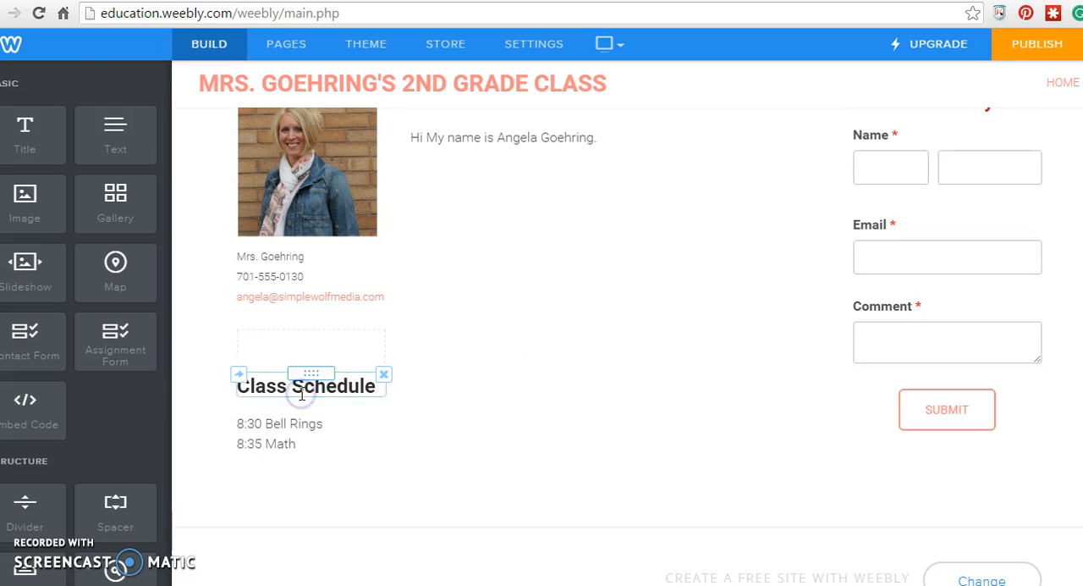
- Create a standard page named "Contact Me" with the No Header type and save it
scroll(500, 392, "up", 1)
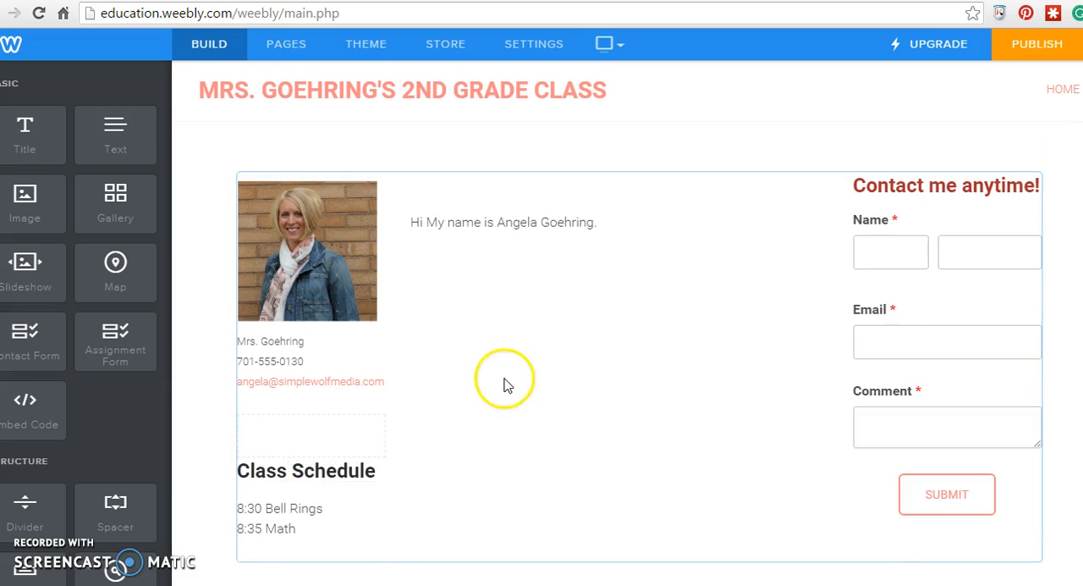
mouse_move(955, 274)
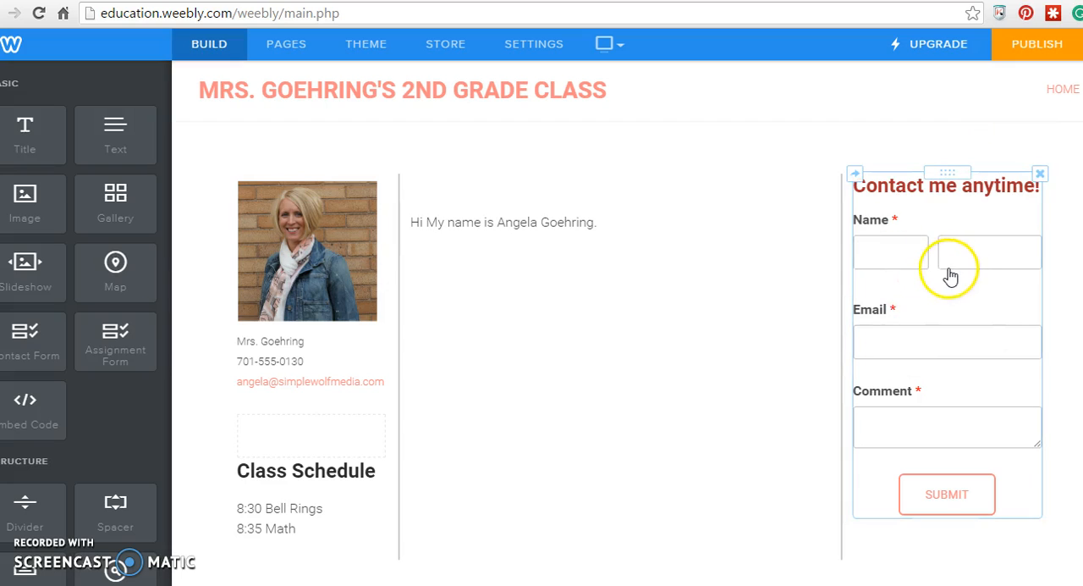
left_click(288, 48)
left_click(149, 83)
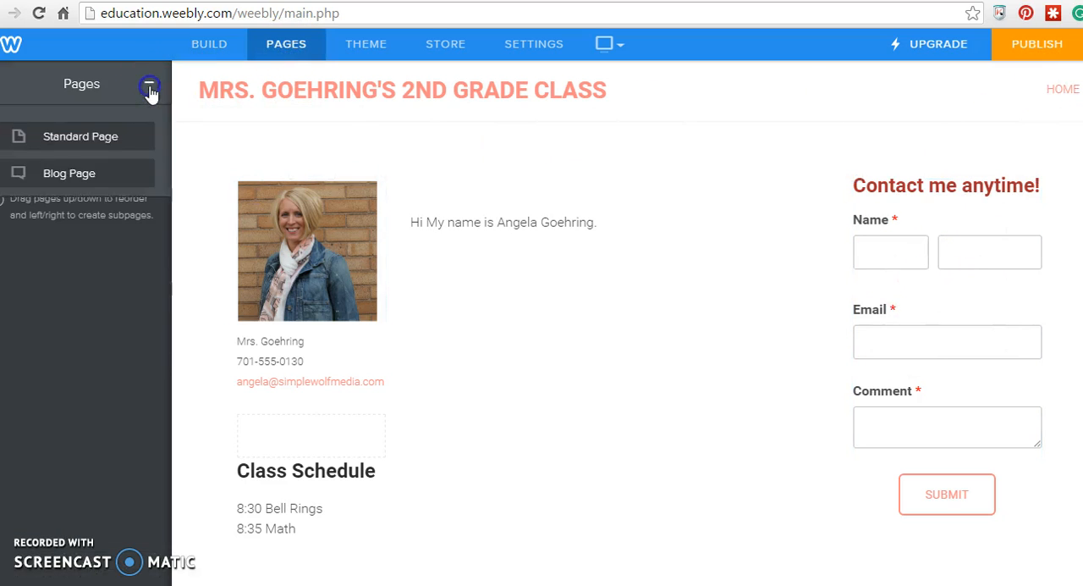
left_click(72, 150)
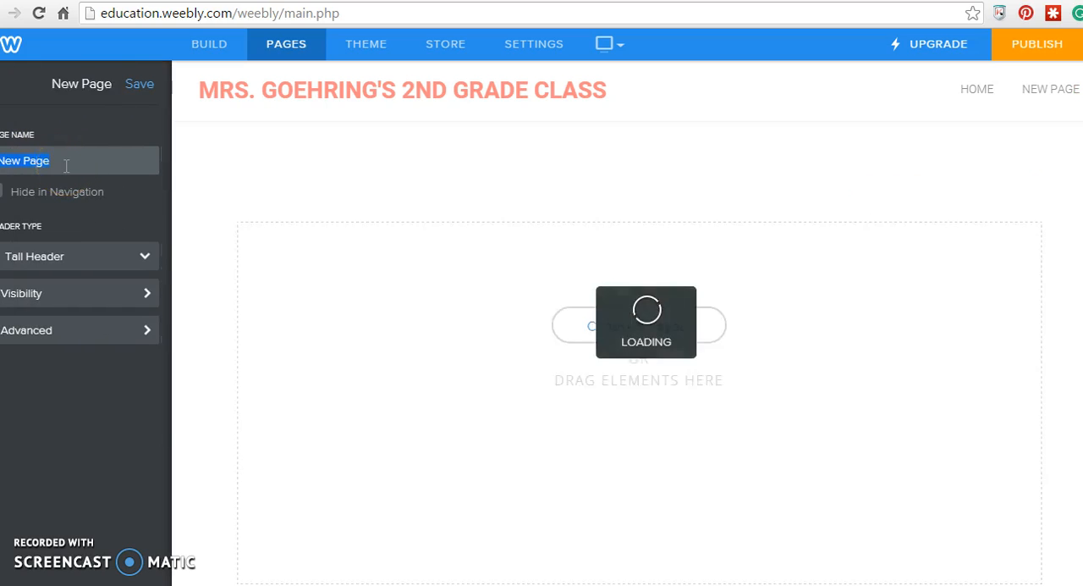
type("Contact Me")
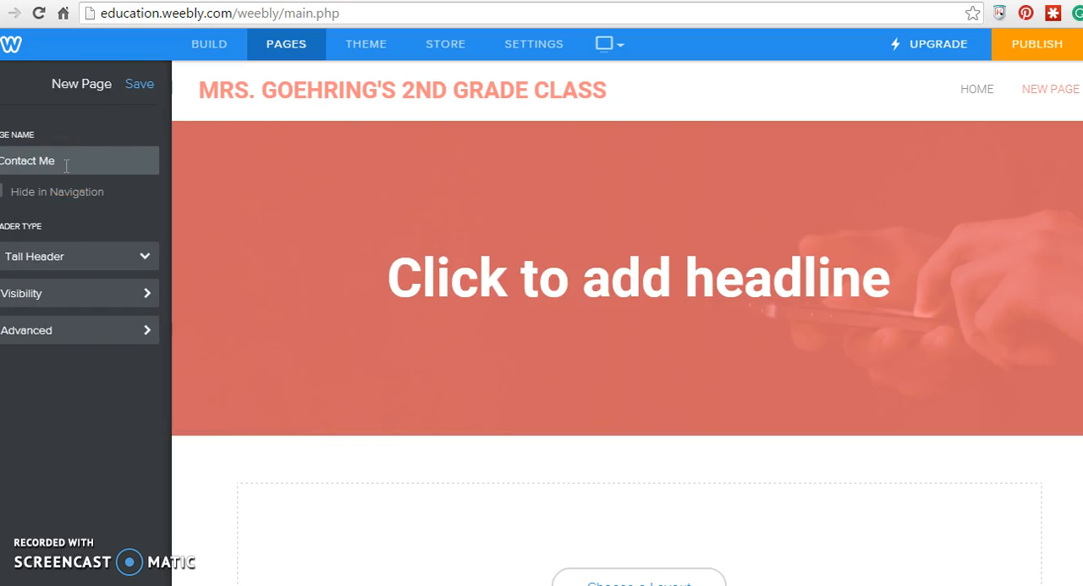
left_click(143, 257)
left_click(12, 347)
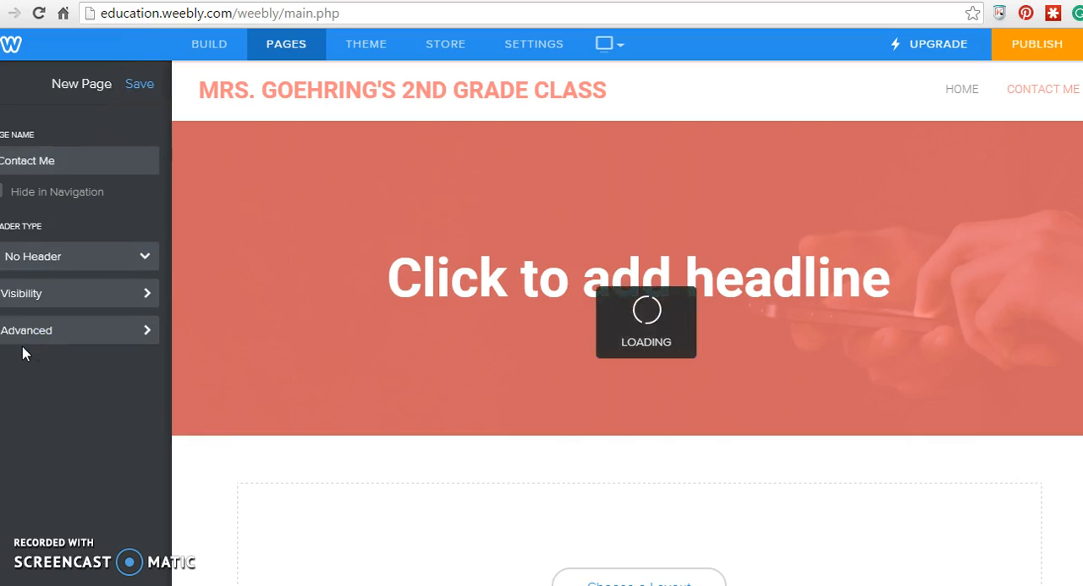
left_click(139, 85)
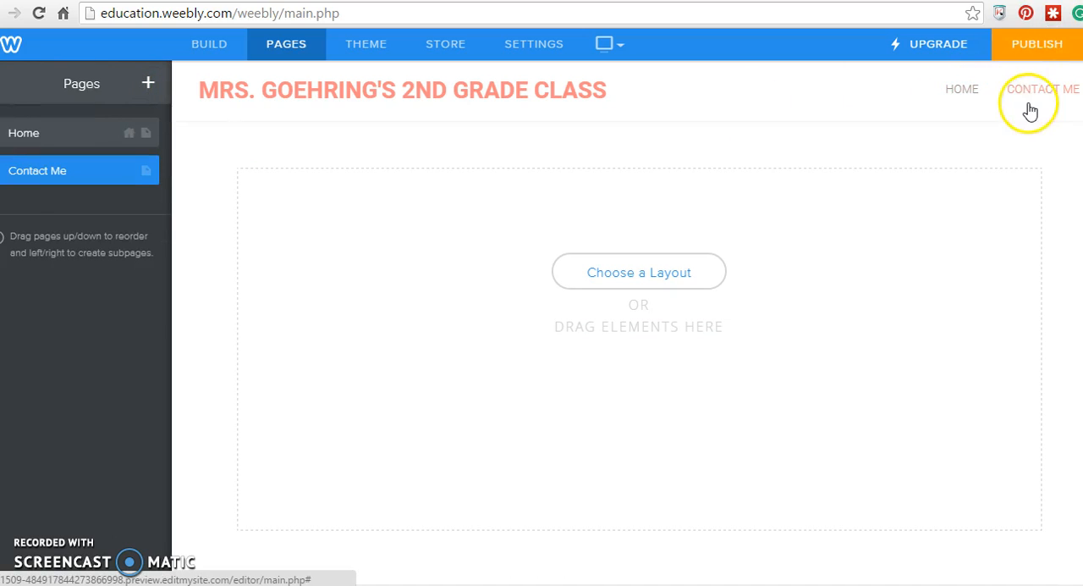
- Reopen the Home page for building and look through the available structure and media elements
left_click(965, 100)
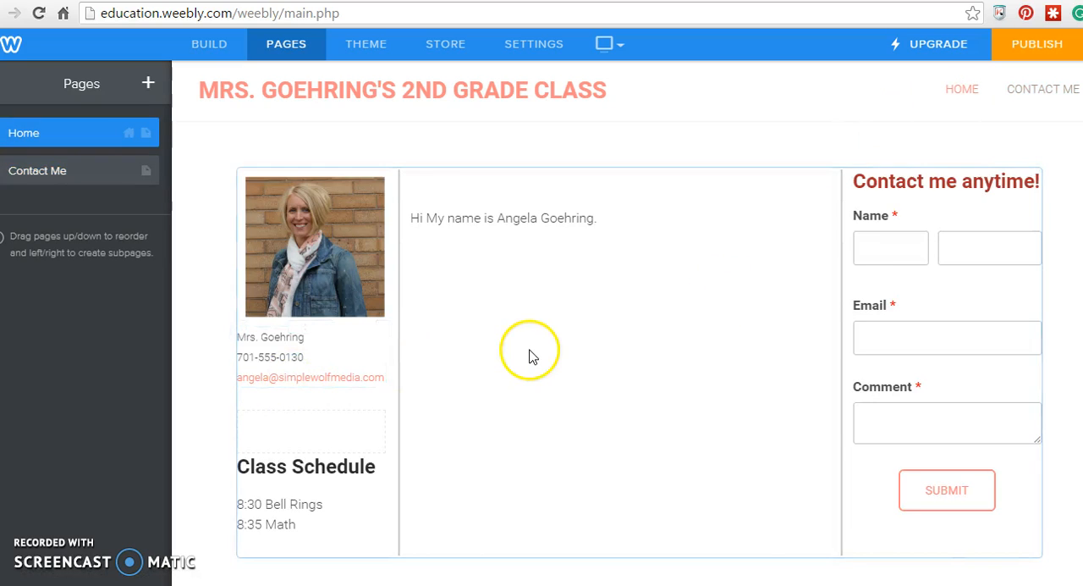
scroll(528, 355, "down", 2)
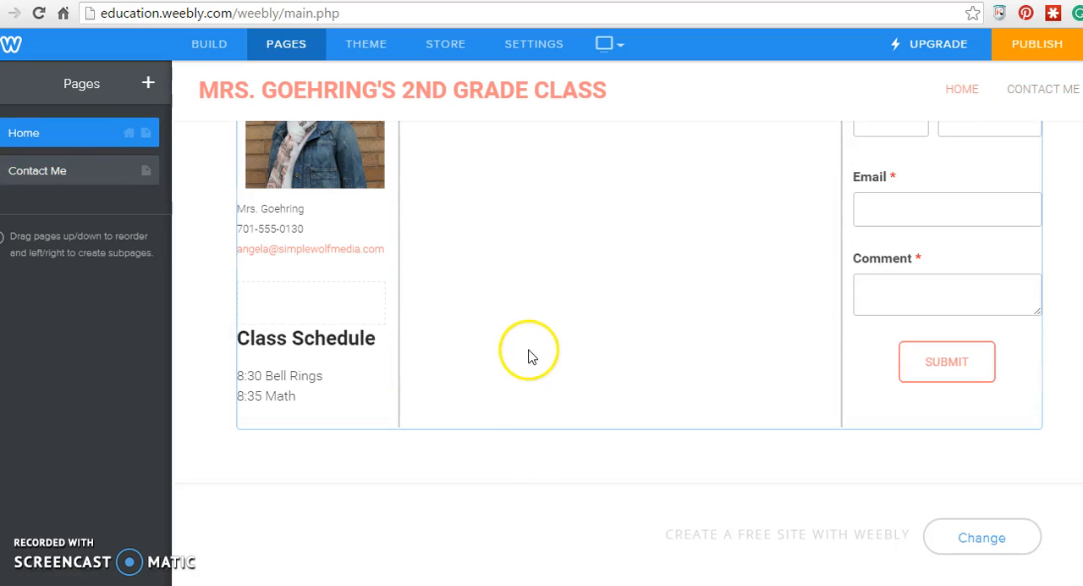
left_click(206, 49)
scroll(146, 421, "down", 2)
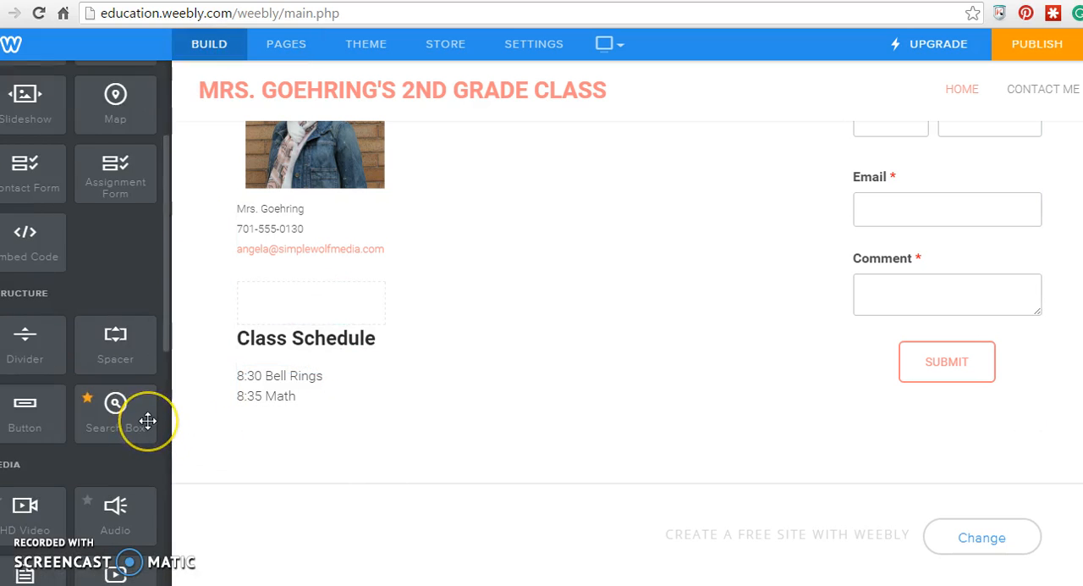
scroll(147, 421, "down", 2)
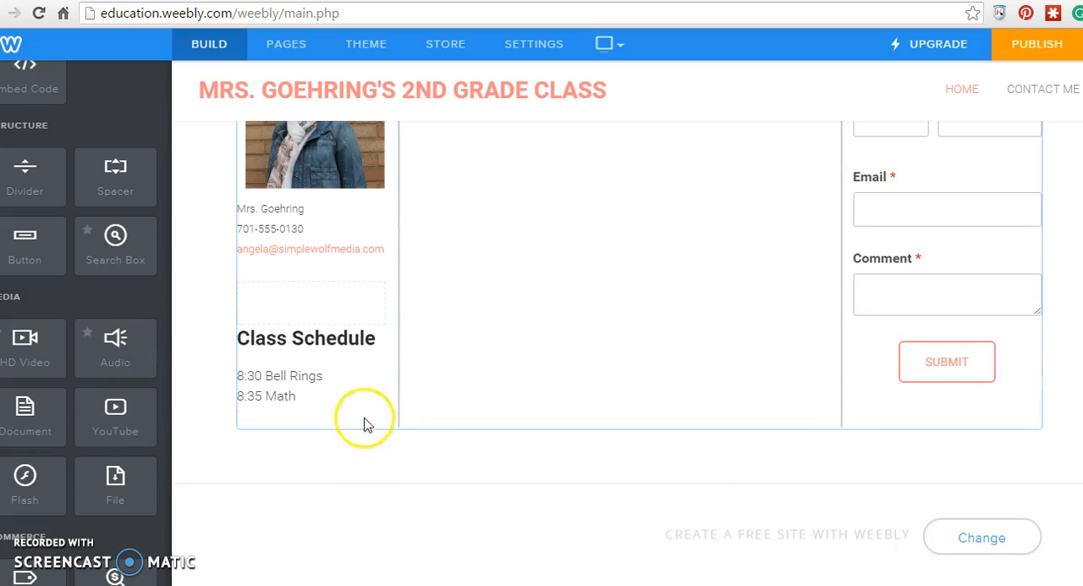
- Add a full-width title reading "Classroom News" beneath the three-column section of the Home page
scroll(84, 262, "up", 5)
left_click_drag(32, 148, 303, 493)
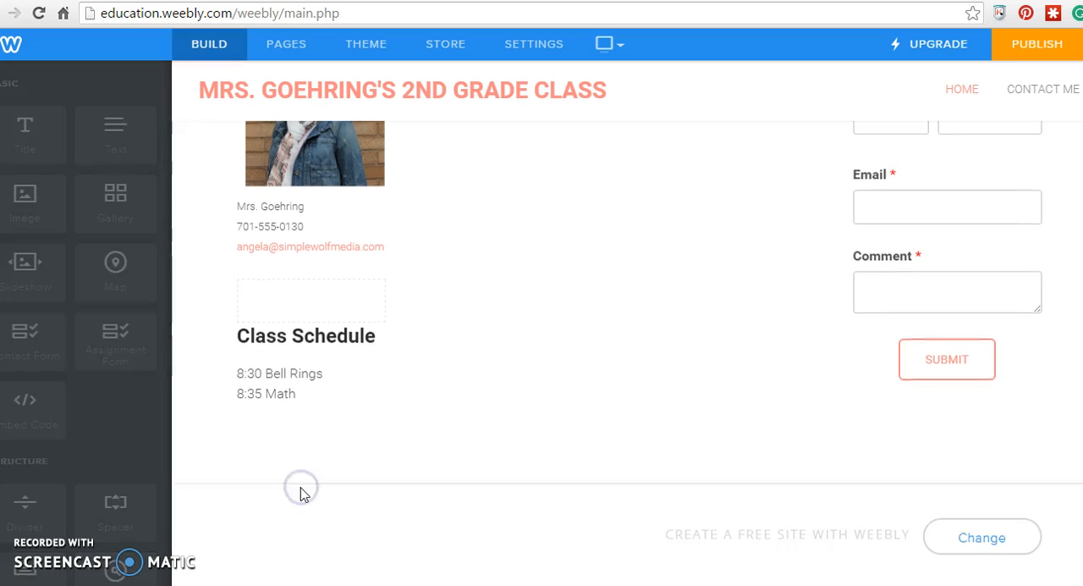
left_click(370, 440)
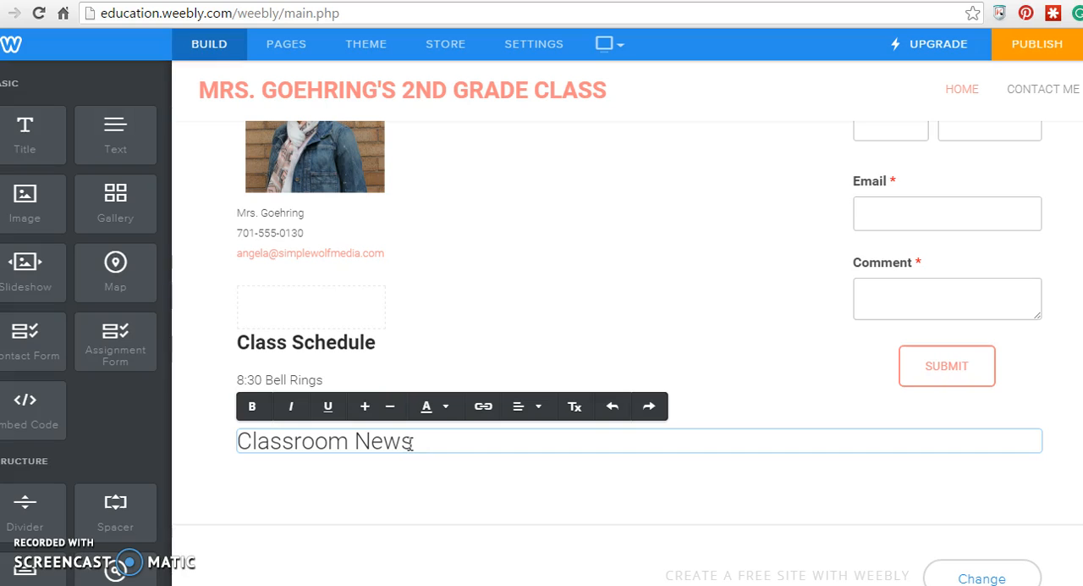
type("Classroom News")
left_click(338, 500)
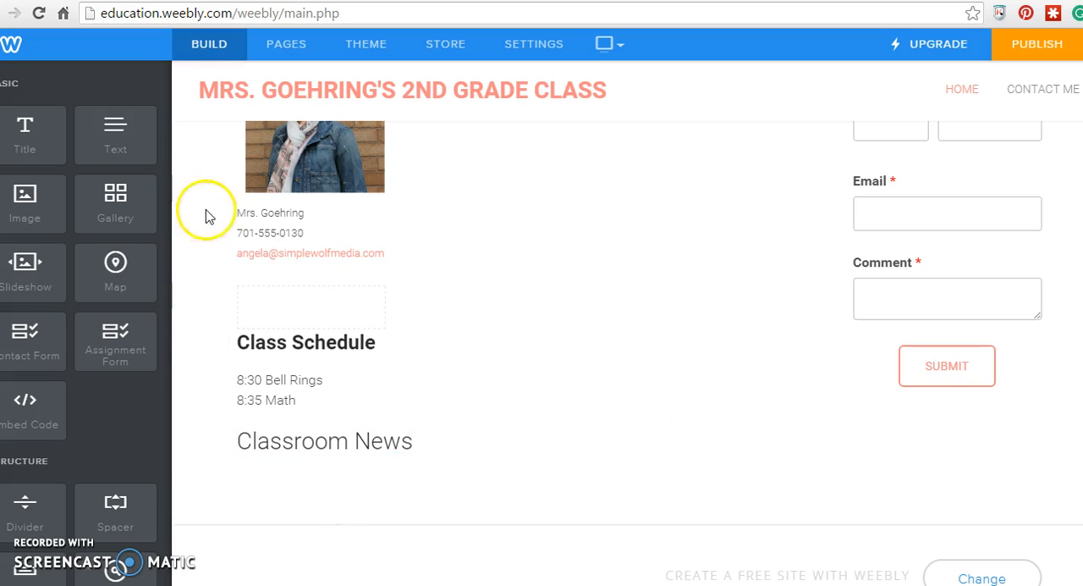
- Add a text block beneath the Classroom News title with the bold heading "*END OF SEMESTER"
left_click_drag(119, 134, 273, 507)
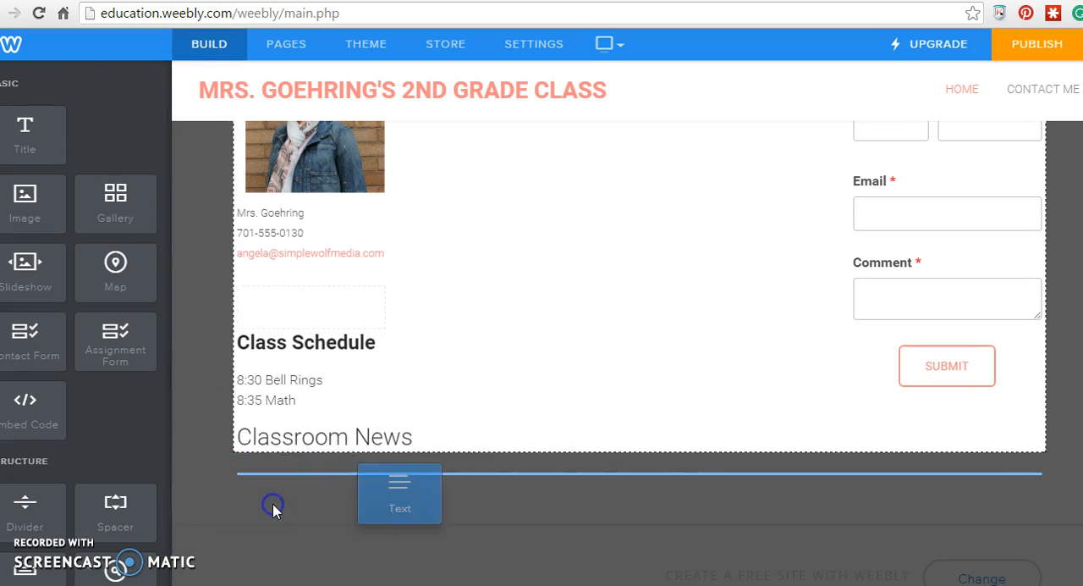
left_click(316, 479)
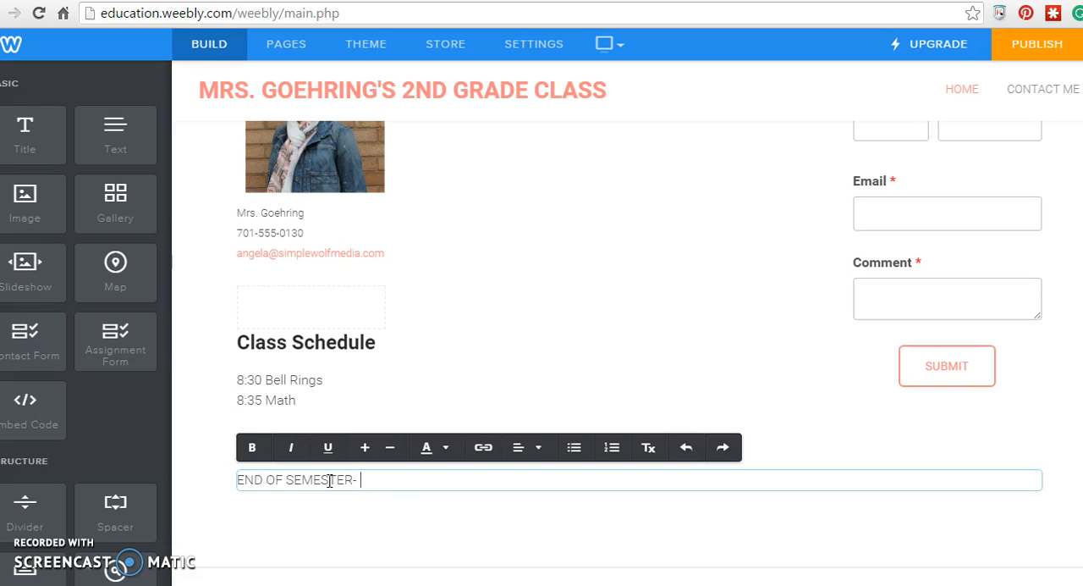
left_click_drag(355, 479, 232, 479)
left_click(251, 447)
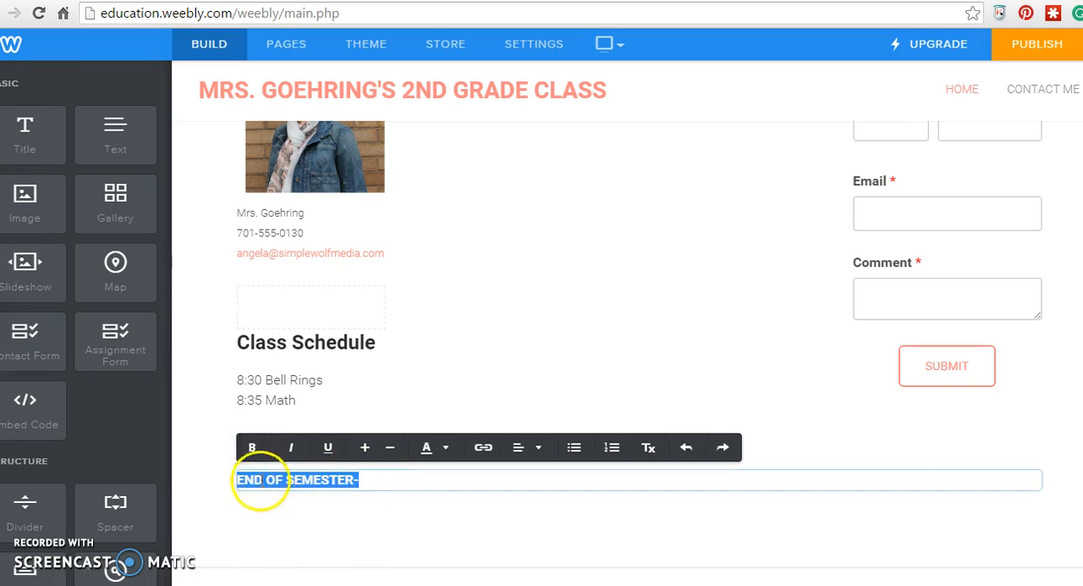
left_click(239, 479)
left_click(384, 479)
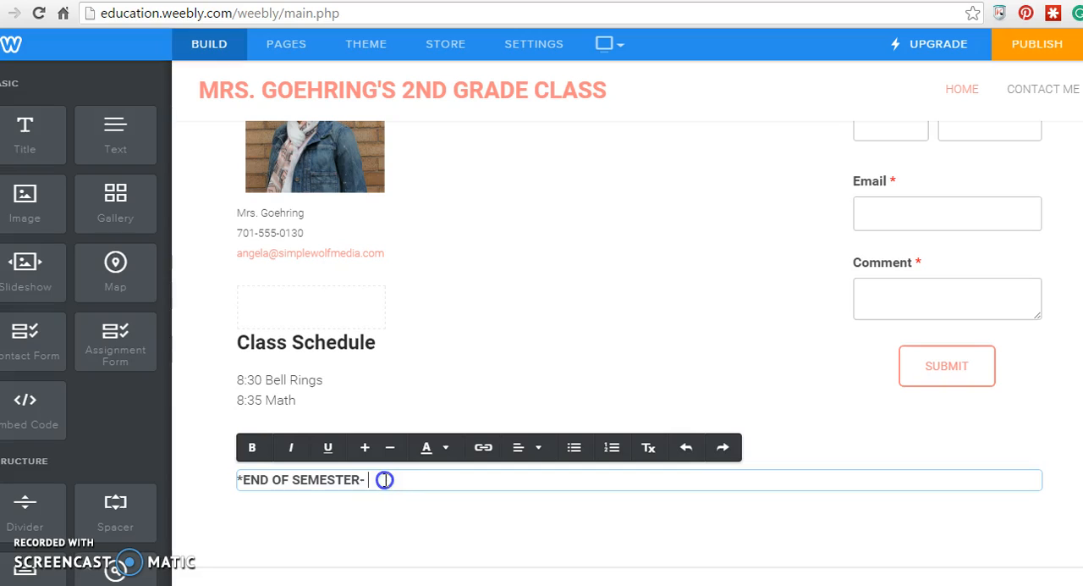
- Below the heading, enter "Friday is the end of the semester, report cards will be going home in your child's folder this week."
key("Return")
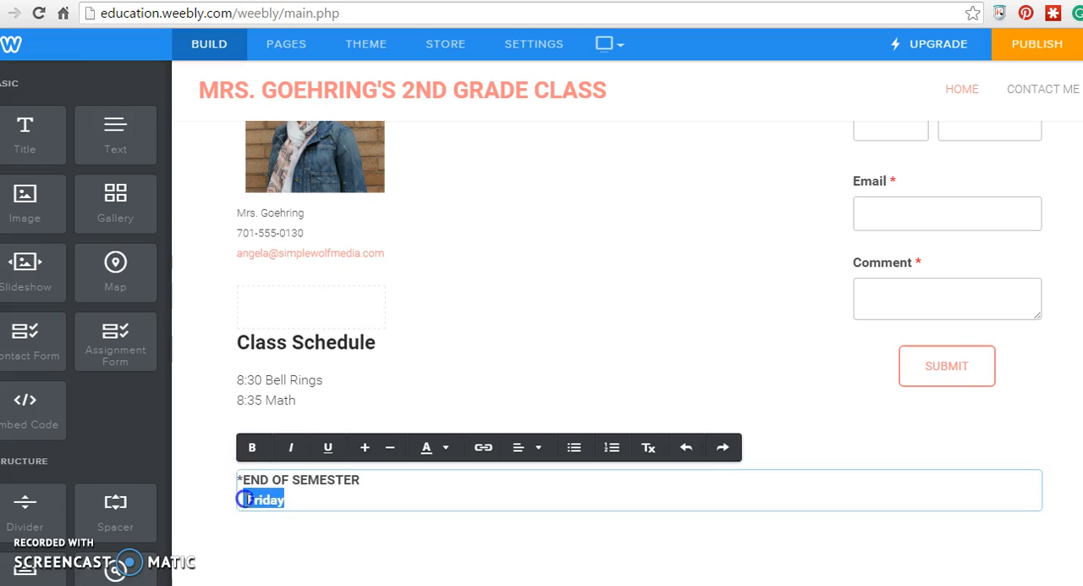
left_click(292, 500)
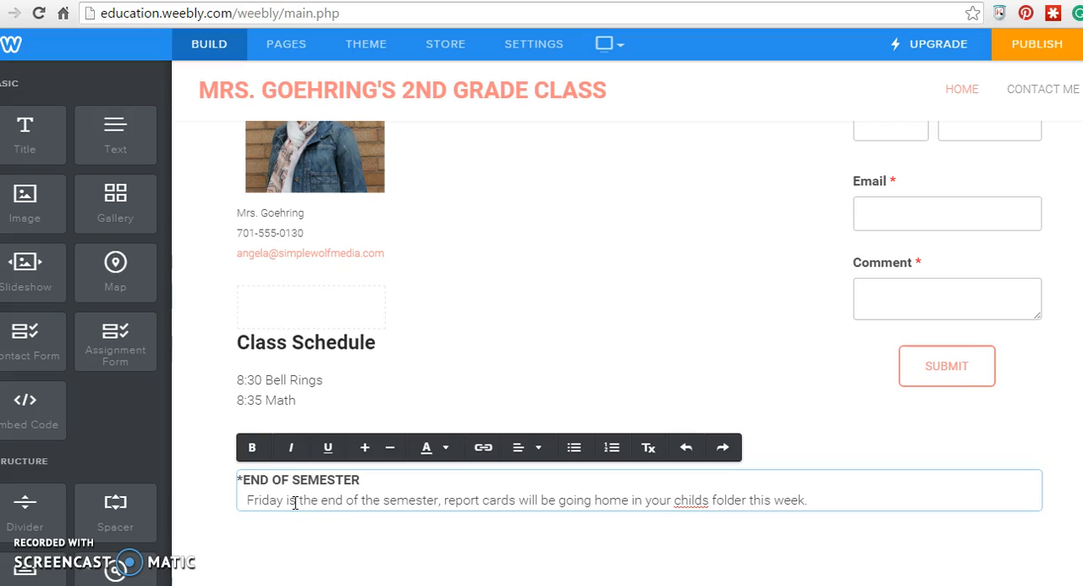
type("'")
left_click(847, 500)
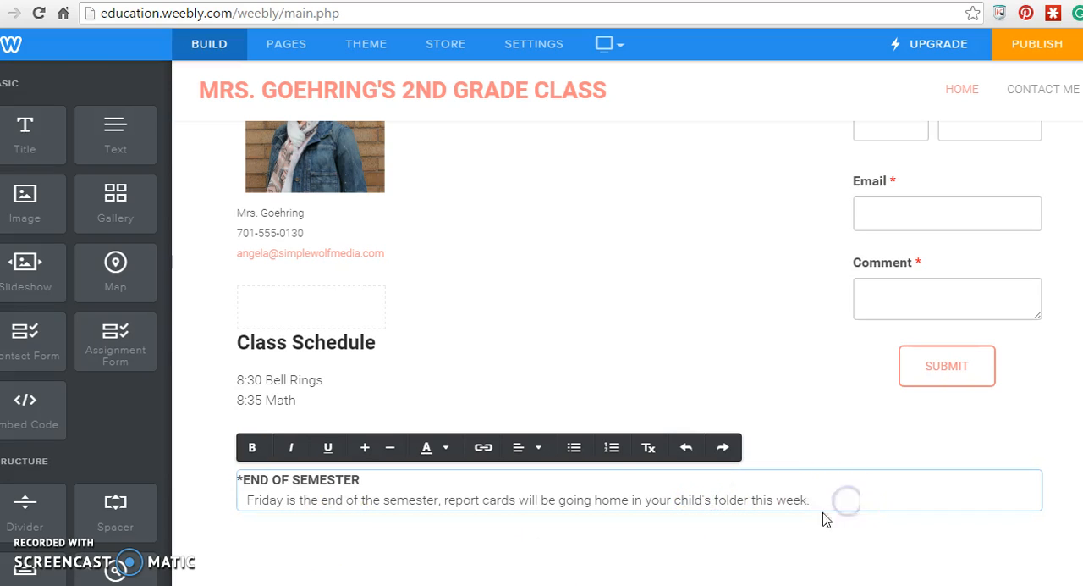
left_click(611, 539)
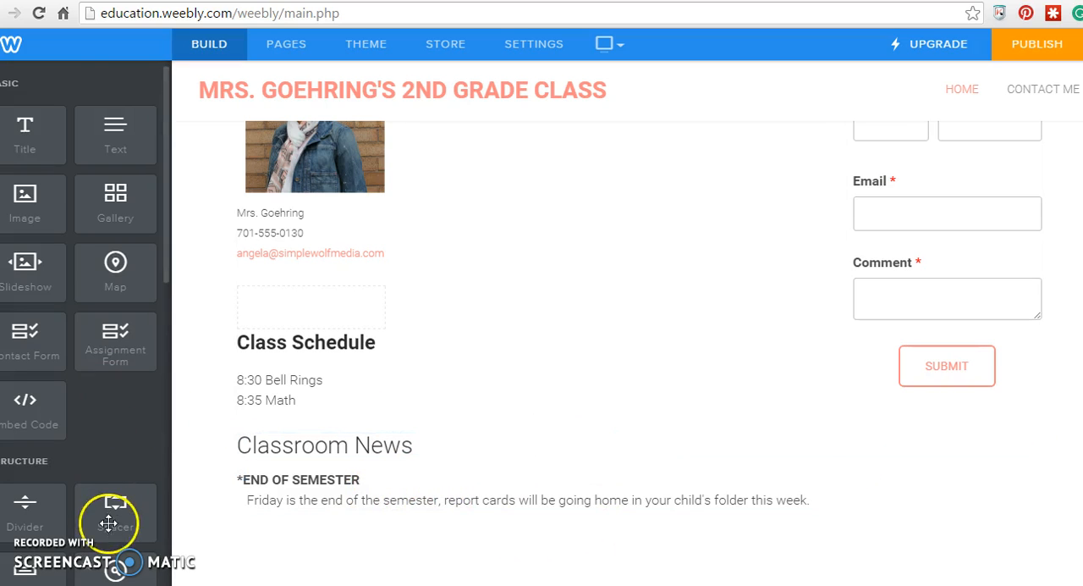
- Add a "Newsletters" title in a column beside Classroom News and narrow that column to about a third of the width
left_click_drag(29, 123, 877, 449)
left_click(846, 447)
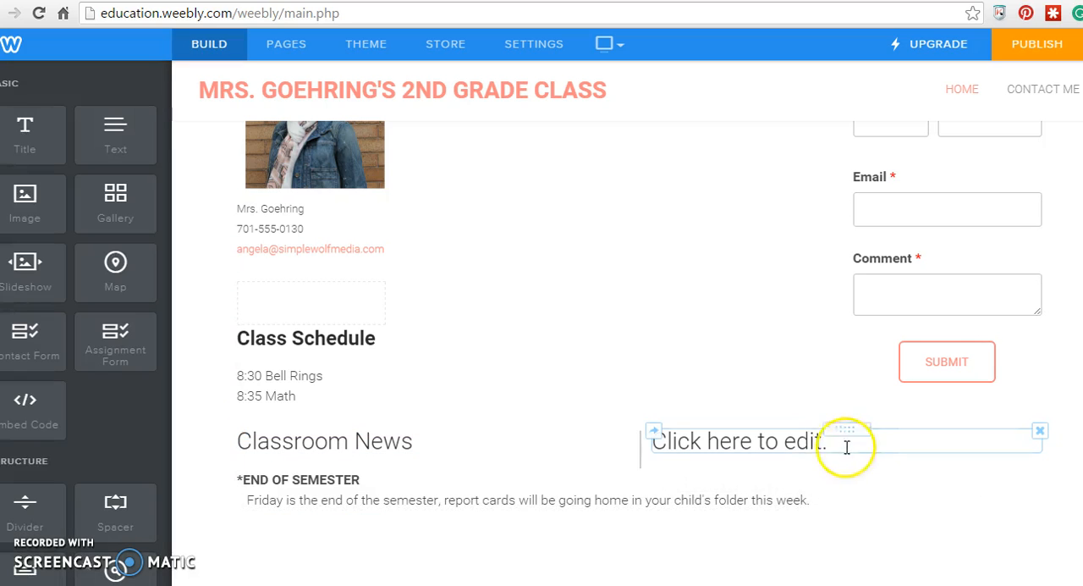
left_click_drag(636, 452, 776, 456)
left_click(863, 449)
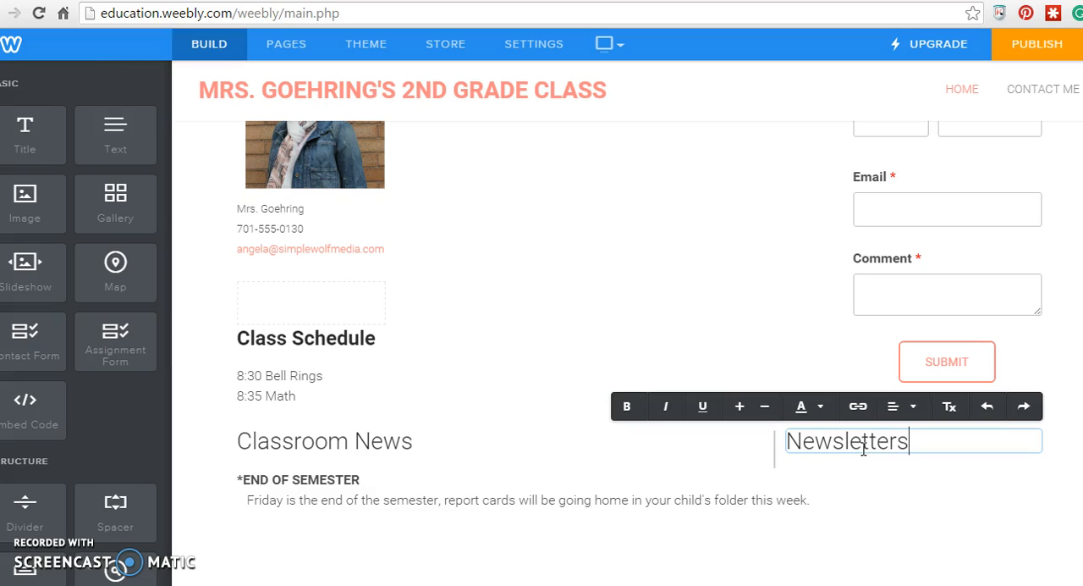
left_click(885, 489)
- Place a File element beneath the Newsletters title and open its settings
left_click(249, 385)
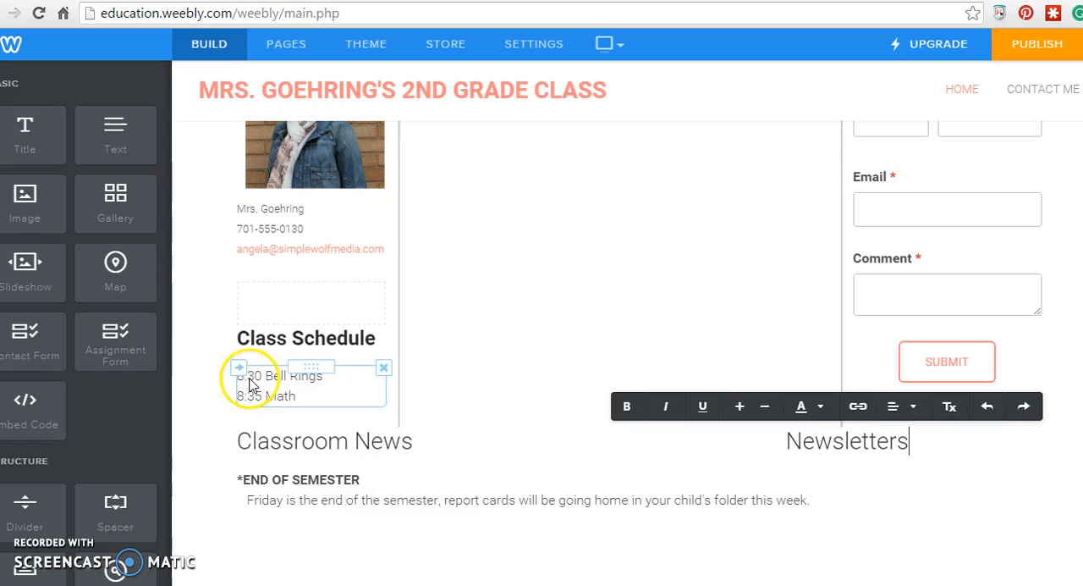
scroll(142, 457, "down", 4)
left_click_drag(126, 476, 875, 447)
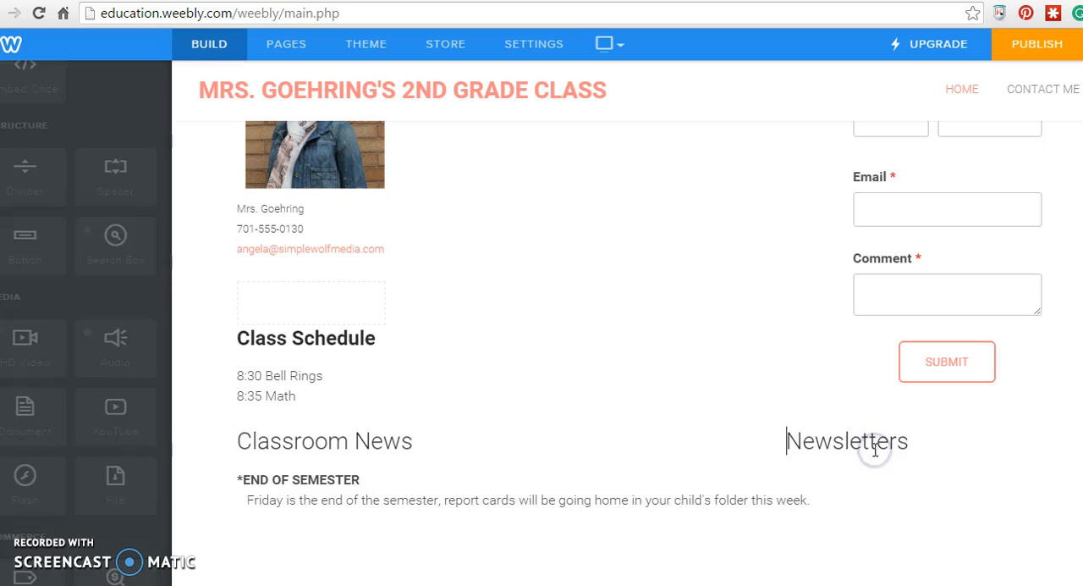
left_click(847, 472)
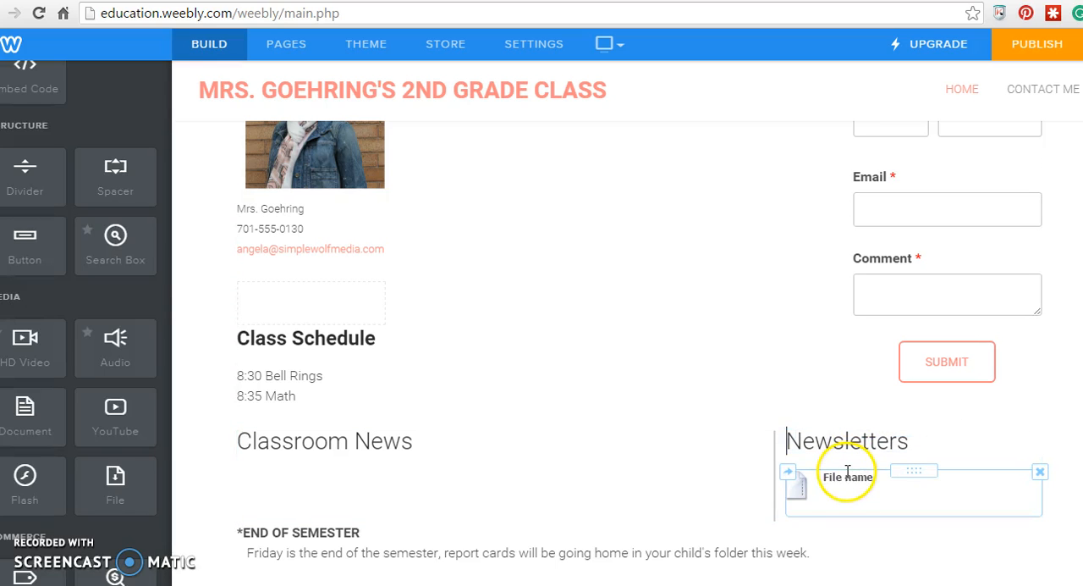
left_click(855, 491)
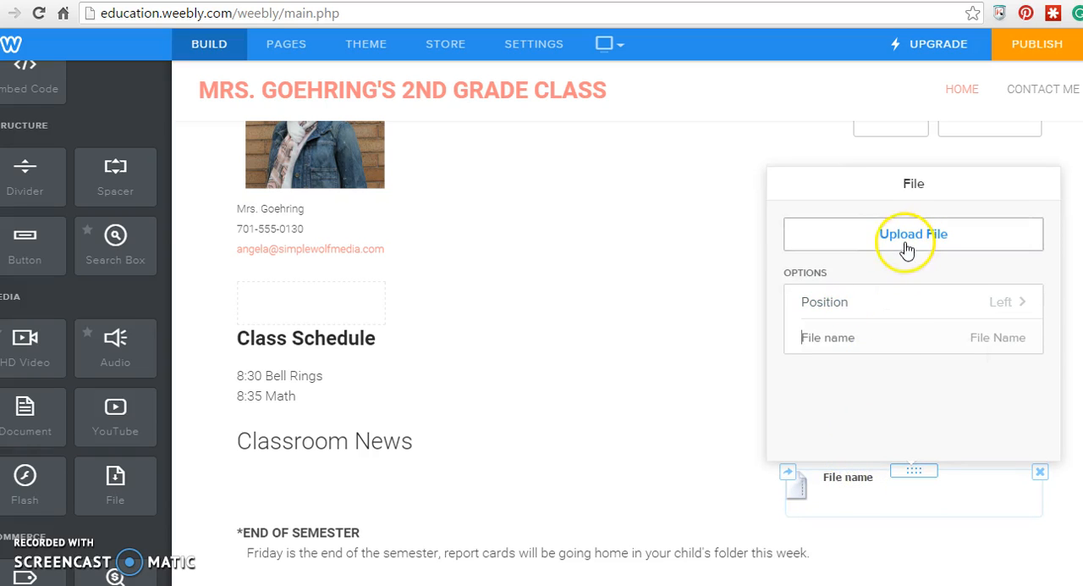
- Upload the "January 2016" PDF from the LPS folder into the file element
left_click(906, 247)
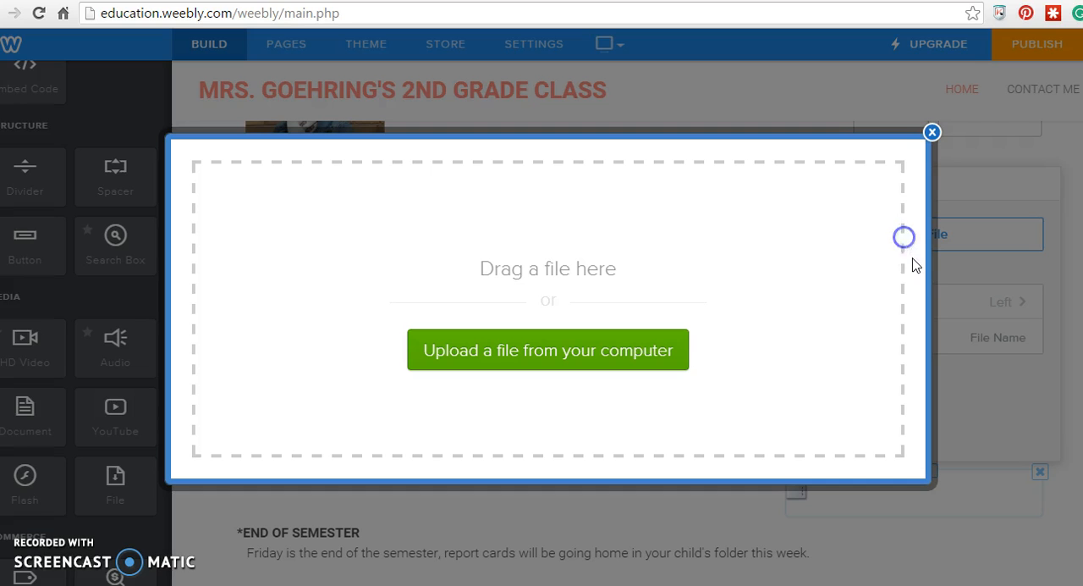
left_click(519, 363)
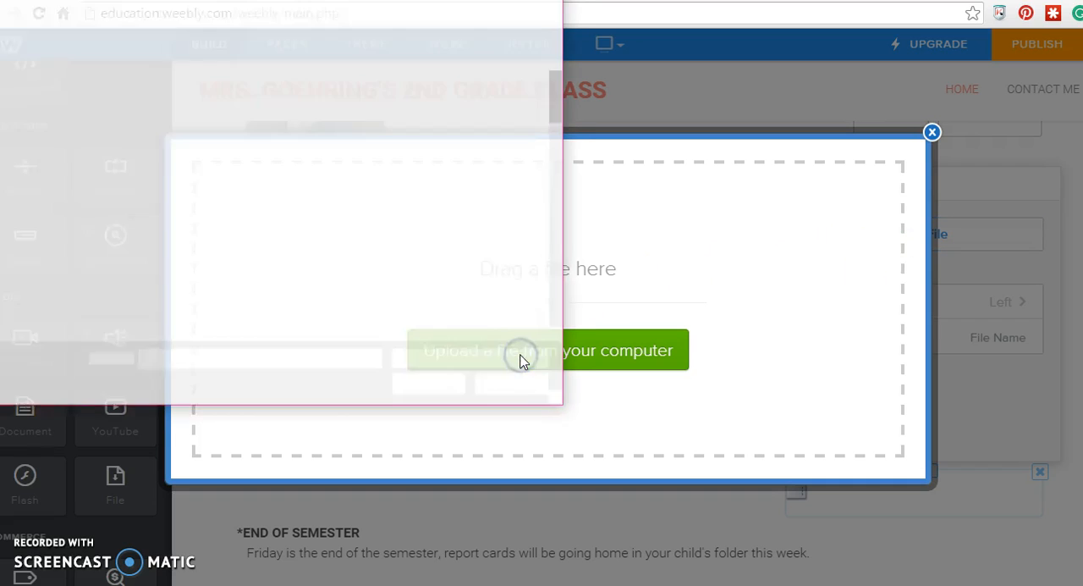
left_click(31, 65)
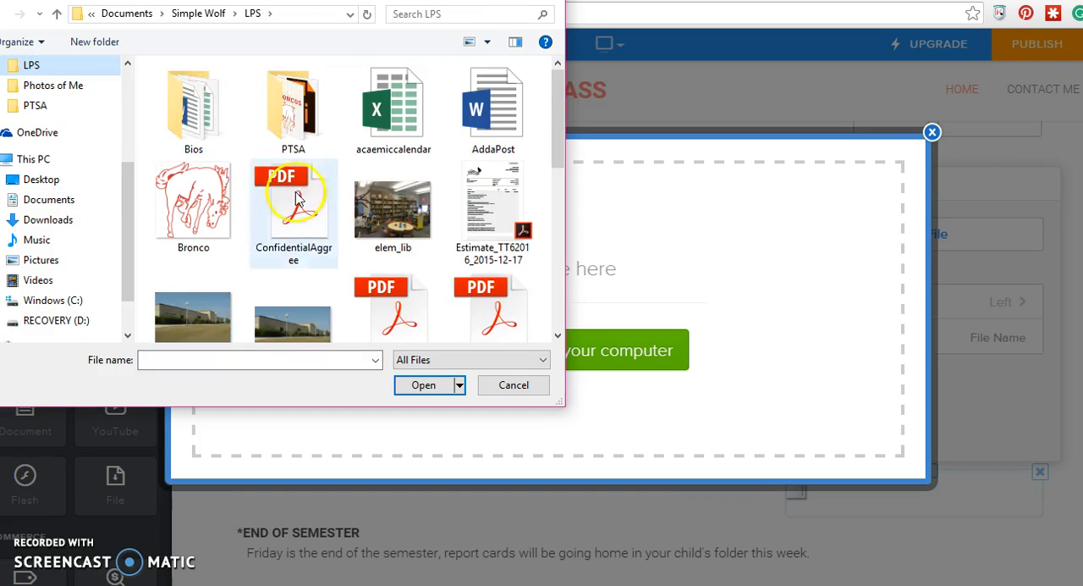
scroll(356, 241, "down", 1)
scroll(433, 254, "down", 5)
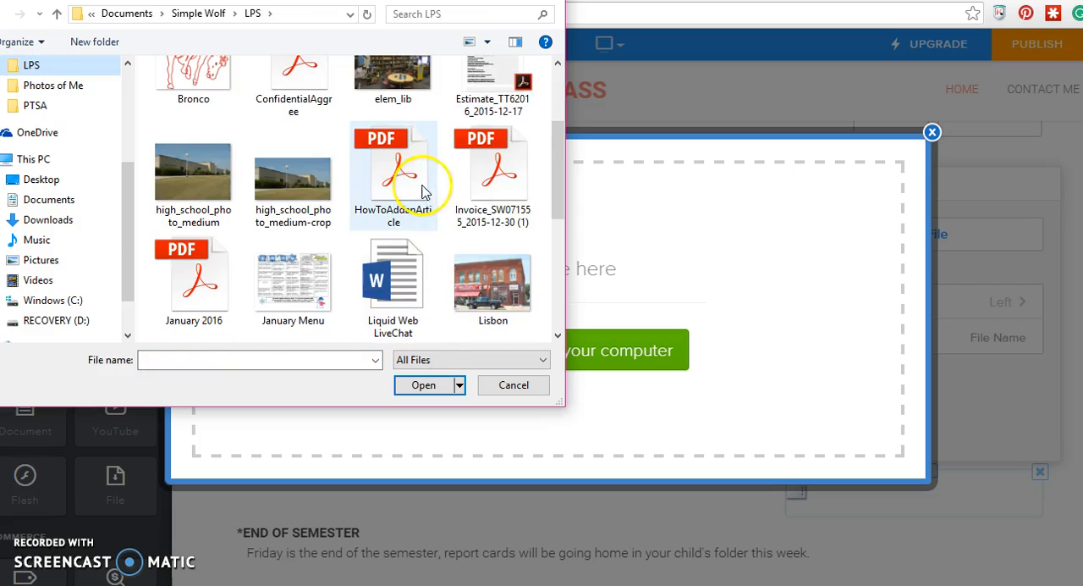
scroll(416, 225, "down", 3)
scroll(440, 232, "down", 2)
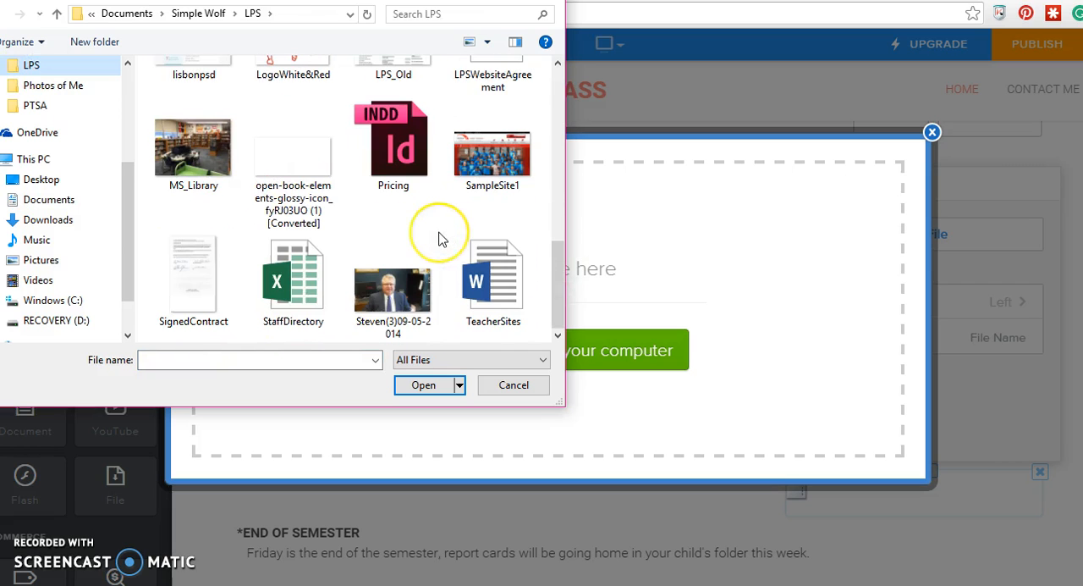
left_click_drag(561, 278, 575, 179)
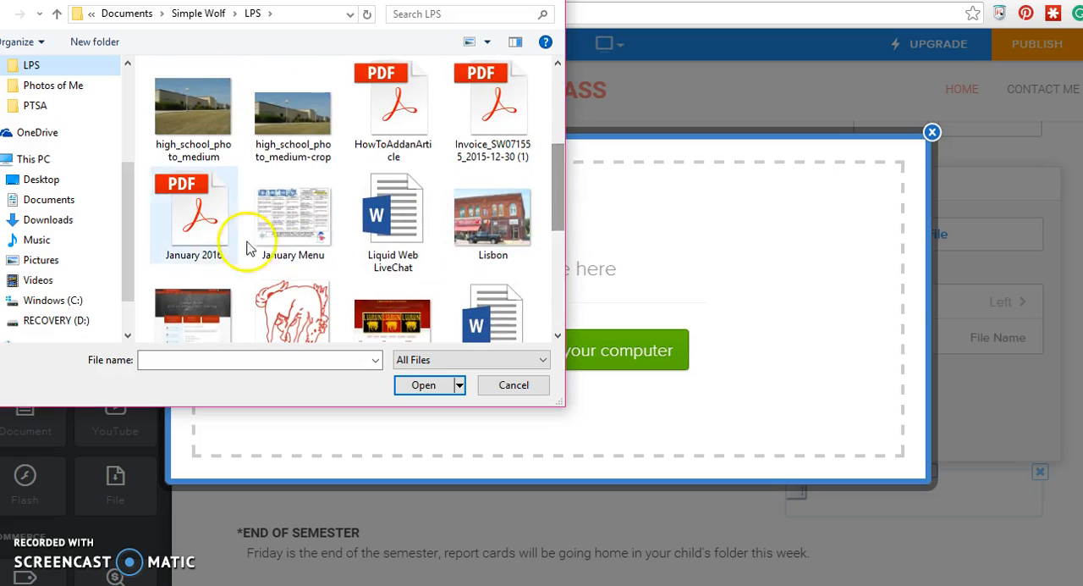
double_click(214, 234)
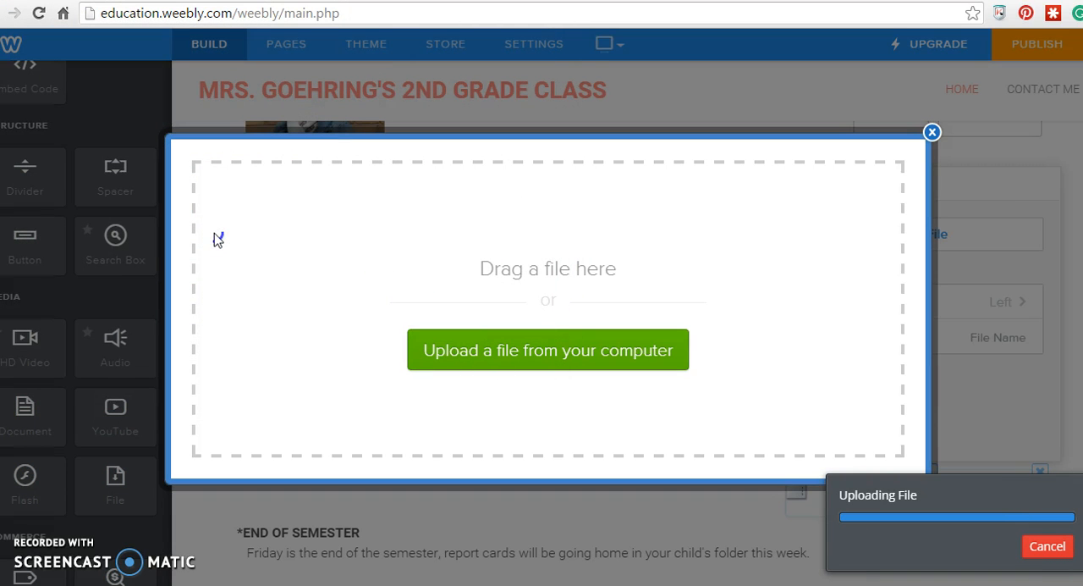
- Set the uploaded file's display name to "January Newsletter" and its position to Right
scroll(798, 378, "down", 5)
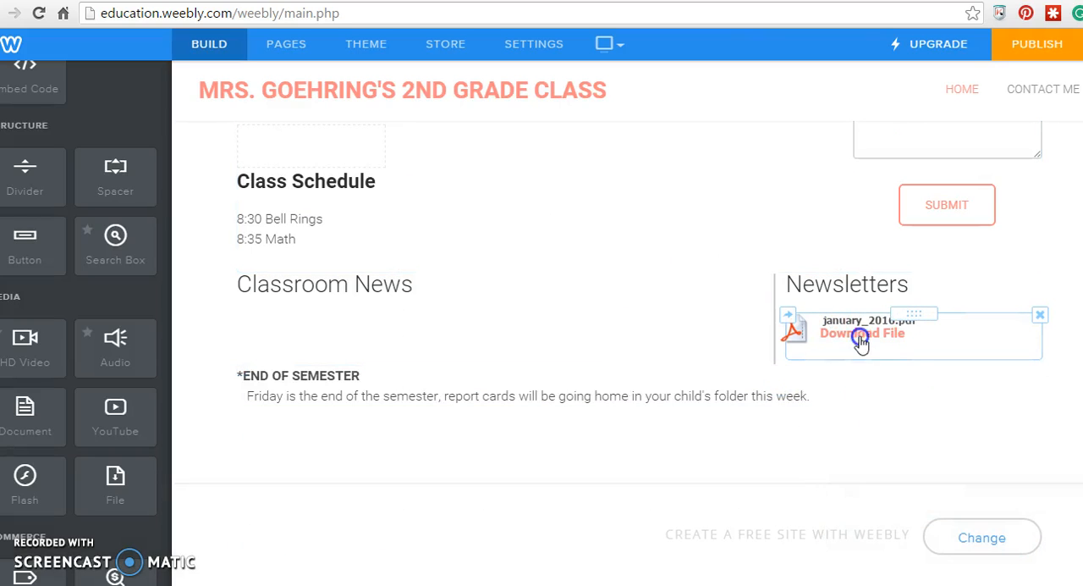
left_click(869, 337)
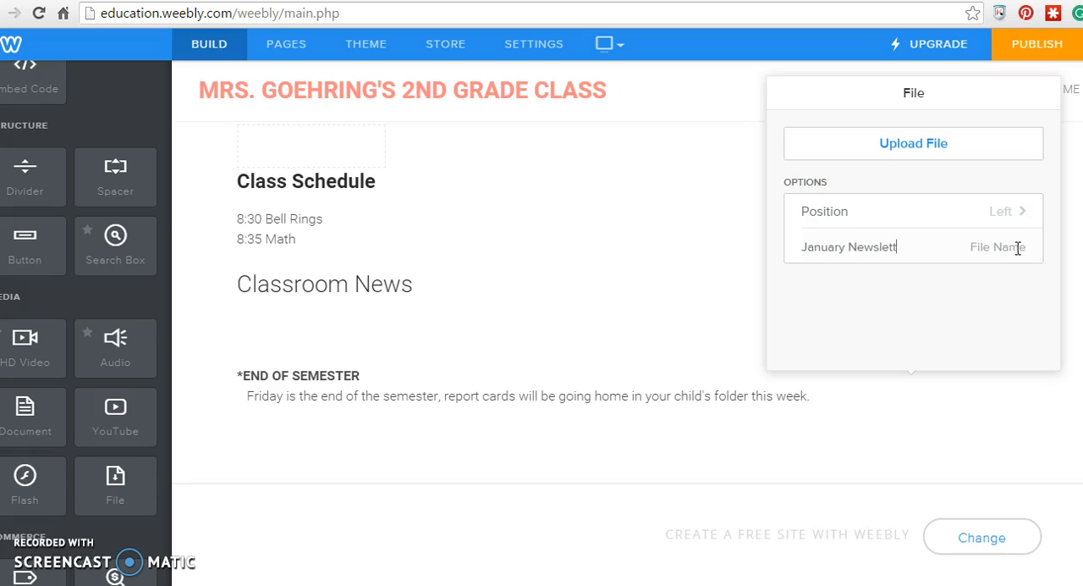
left_click(1011, 217)
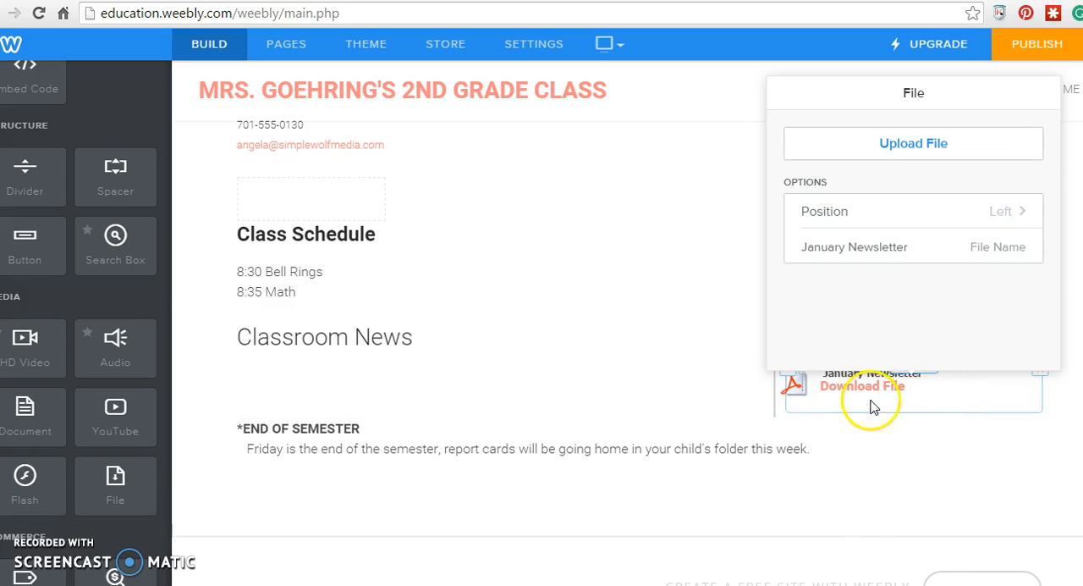
left_click(1005, 213)
left_click(922, 200)
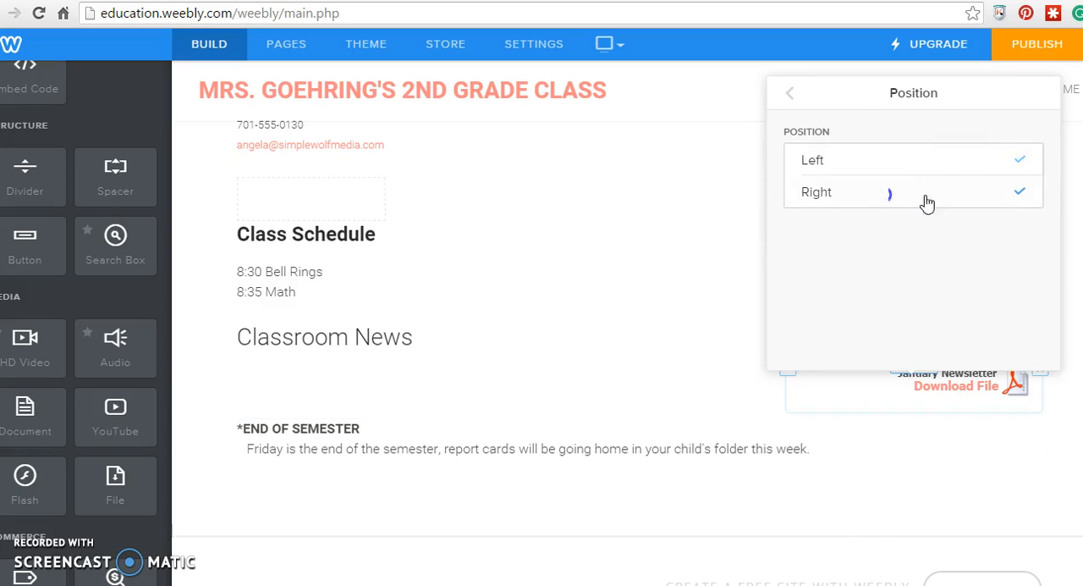
left_click(790, 94)
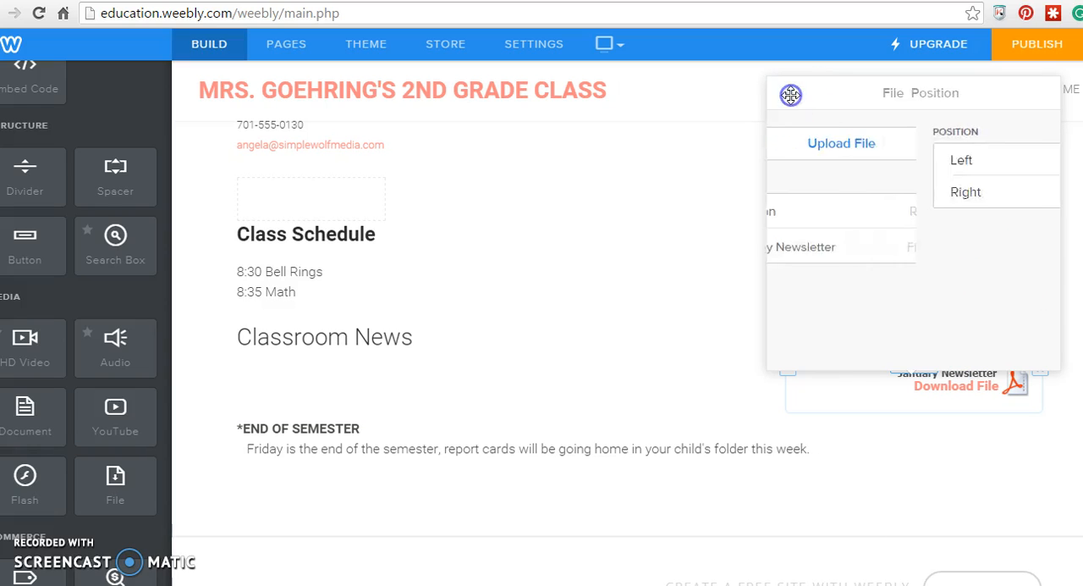
left_click(889, 455)
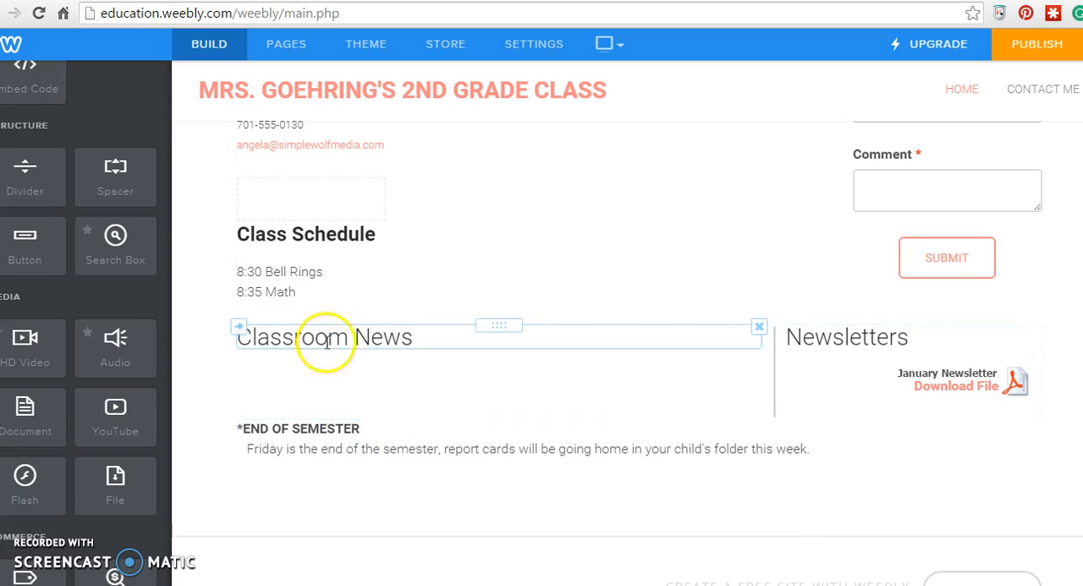
- Move the END OF SEMESTER text block into the Classroom News column, directly beneath the title
left_click_drag(596, 424, 375, 358)
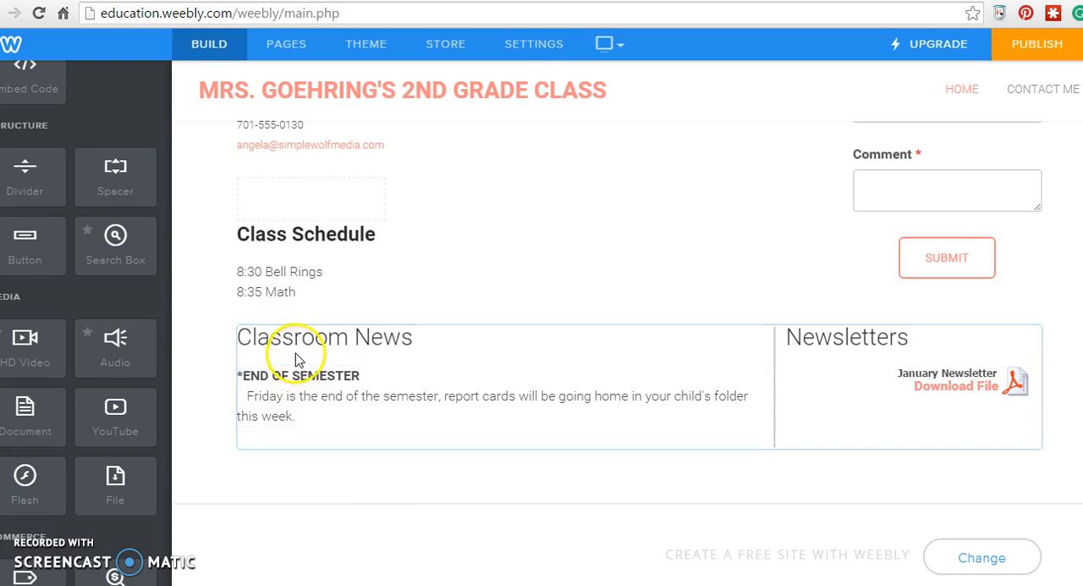
left_click(309, 417)
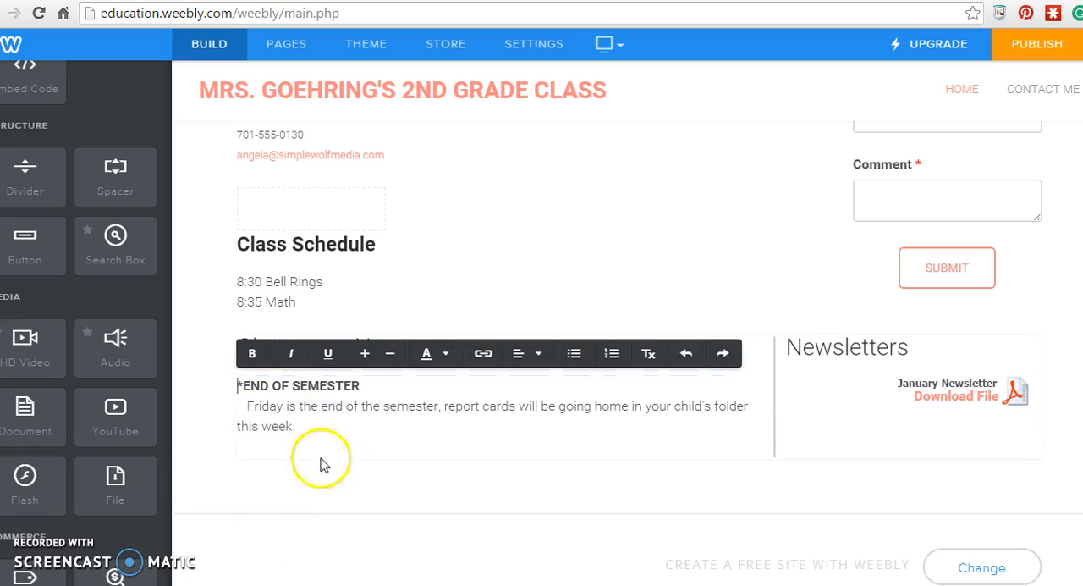
left_click(315, 469)
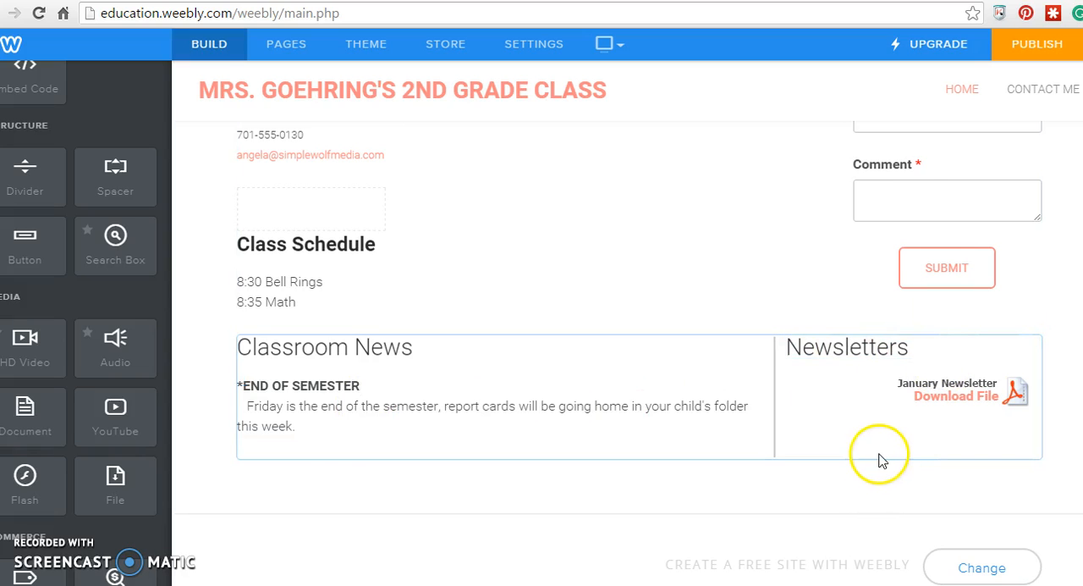
- Review the Home page layout from the contact section down to the news and newsletter columns, plus the available page elements
scroll(880, 459, "up", 3)
scroll(880, 459, "down", 3)
scroll(878, 461, "up", 3)
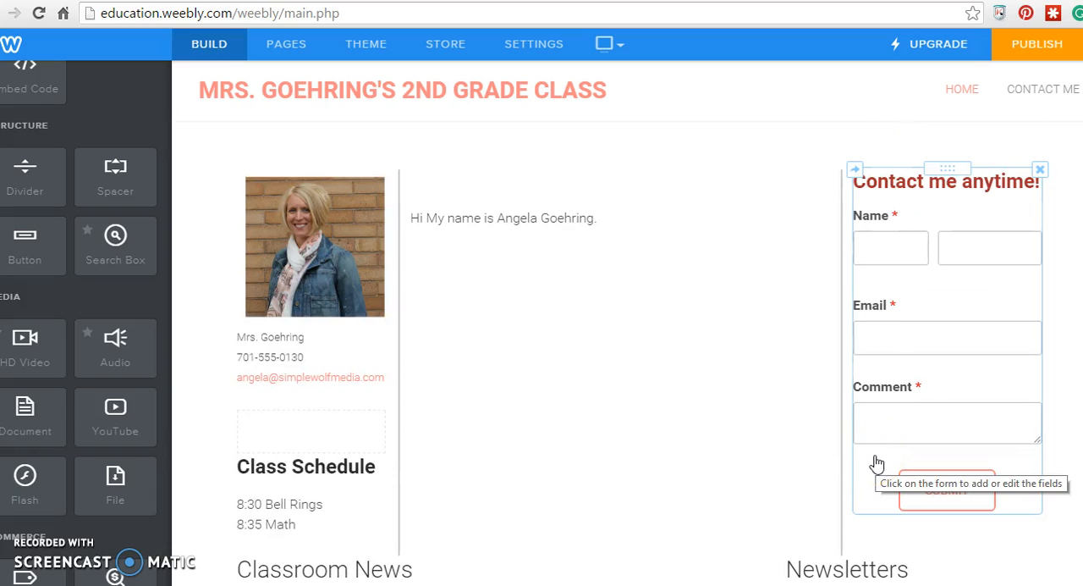
left_click(787, 446)
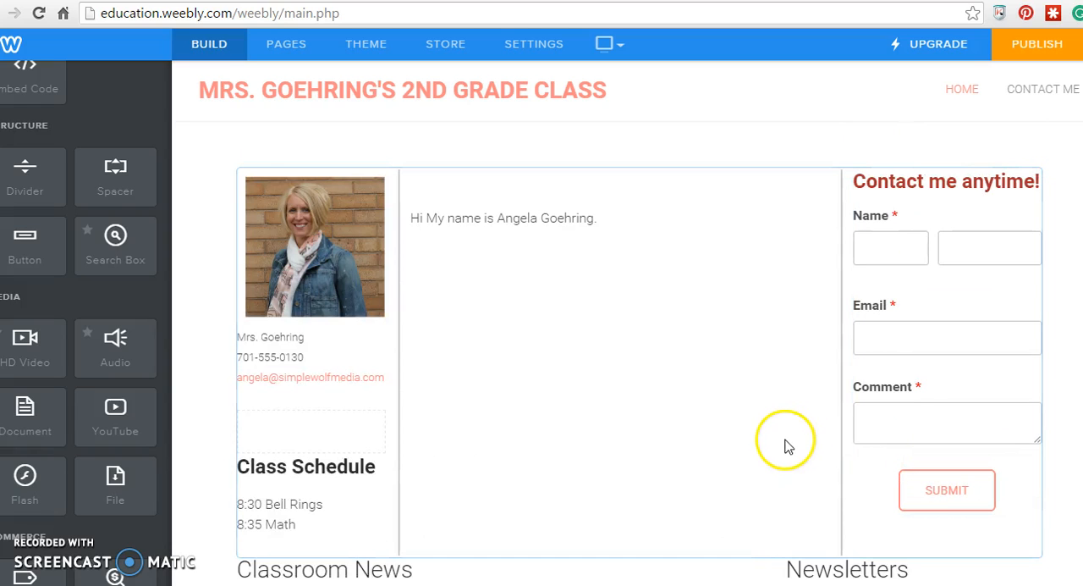
scroll(486, 459, "down", 3)
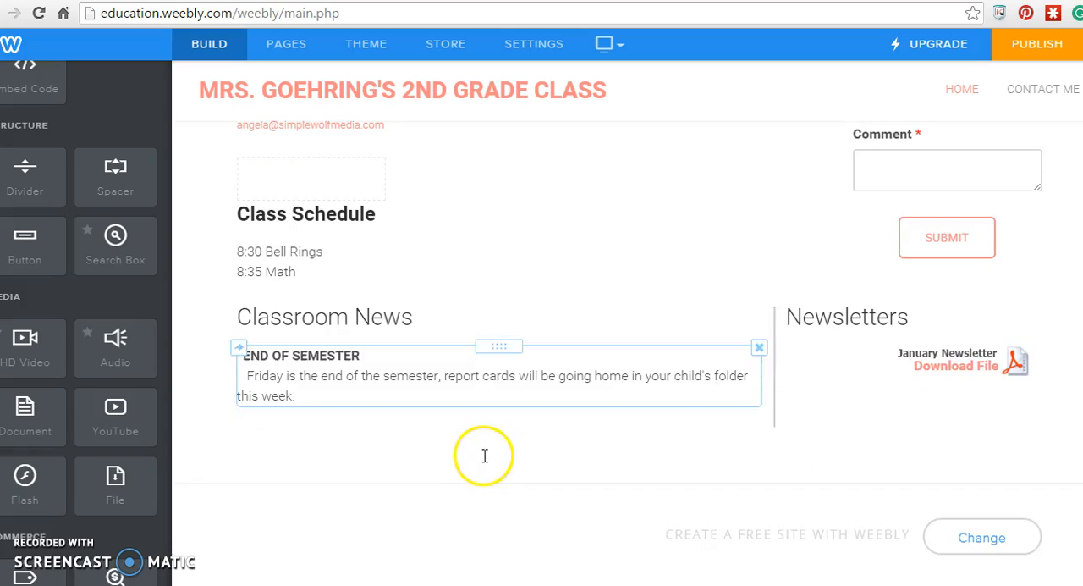
scroll(479, 461, "up", 3)
left_click(355, 304)
scroll(498, 317, "down", 3)
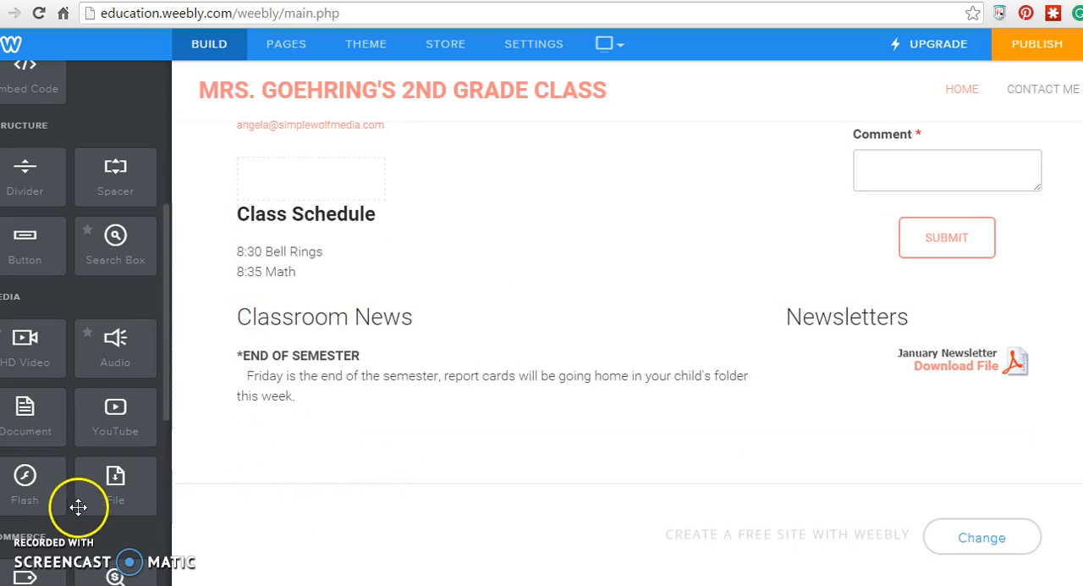
scroll(68, 398, "up", 4)
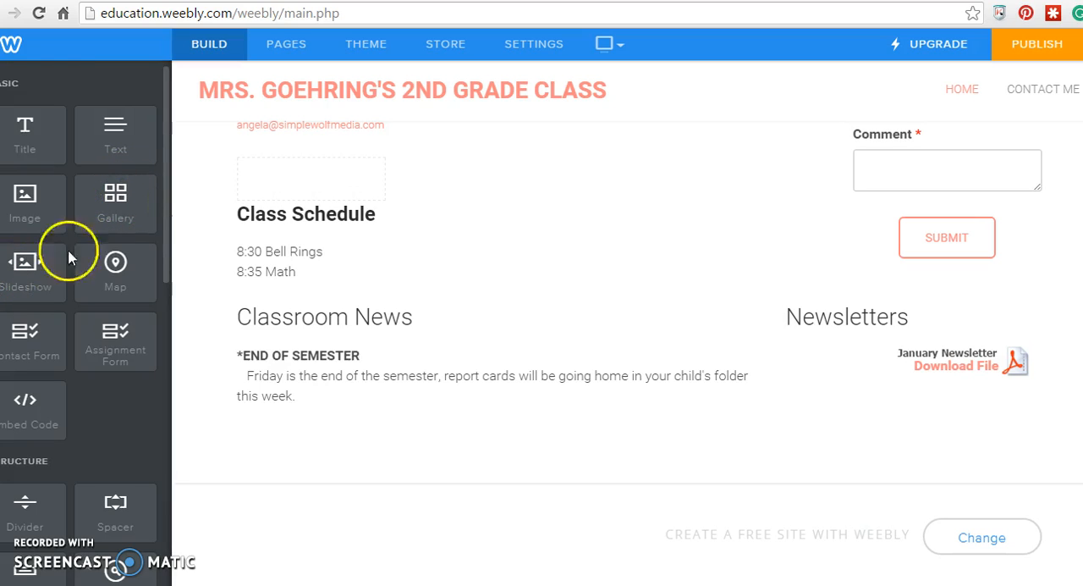
- Place four image elements side by side in one row beneath the Classroom News and Newsletters columns
left_click_drag(26, 209, 278, 422)
left_click_drag(279, 423, 283, 438)
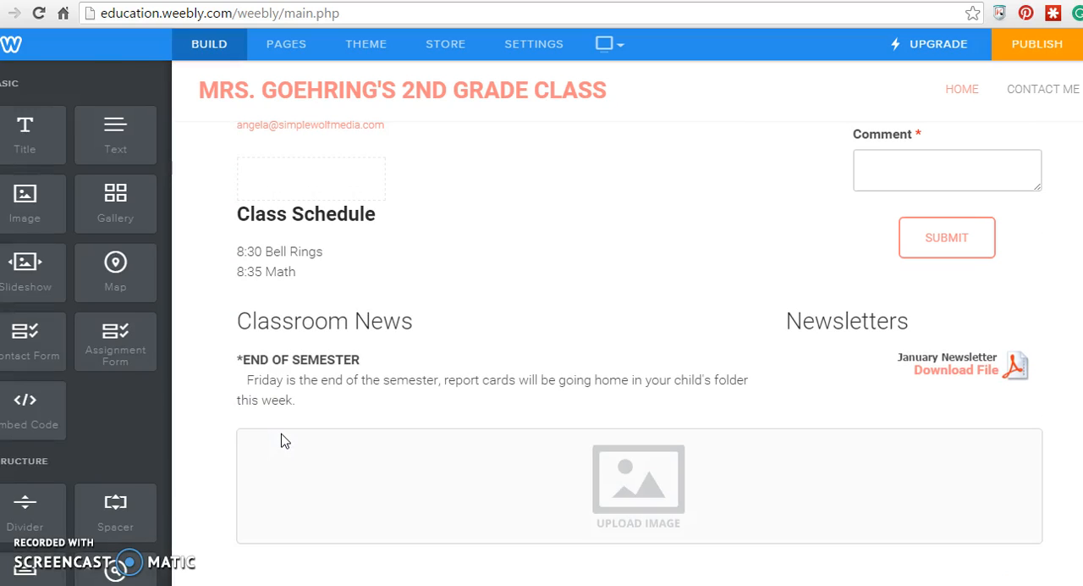
left_click_drag(39, 206, 288, 482)
left_click_drag(129, 256, 263, 500)
left_click_drag(26, 204, 240, 479)
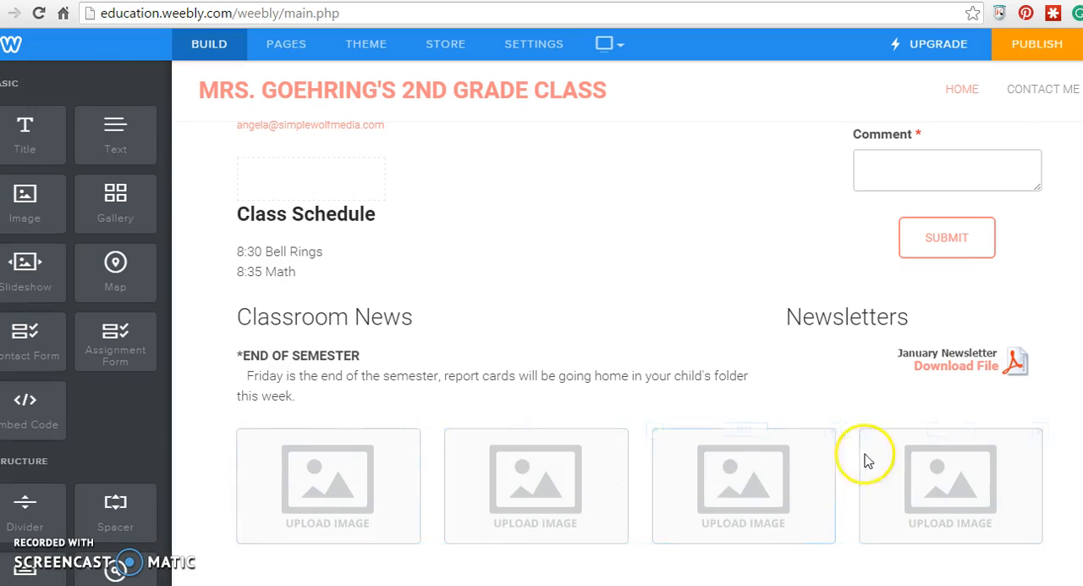
left_click(933, 484)
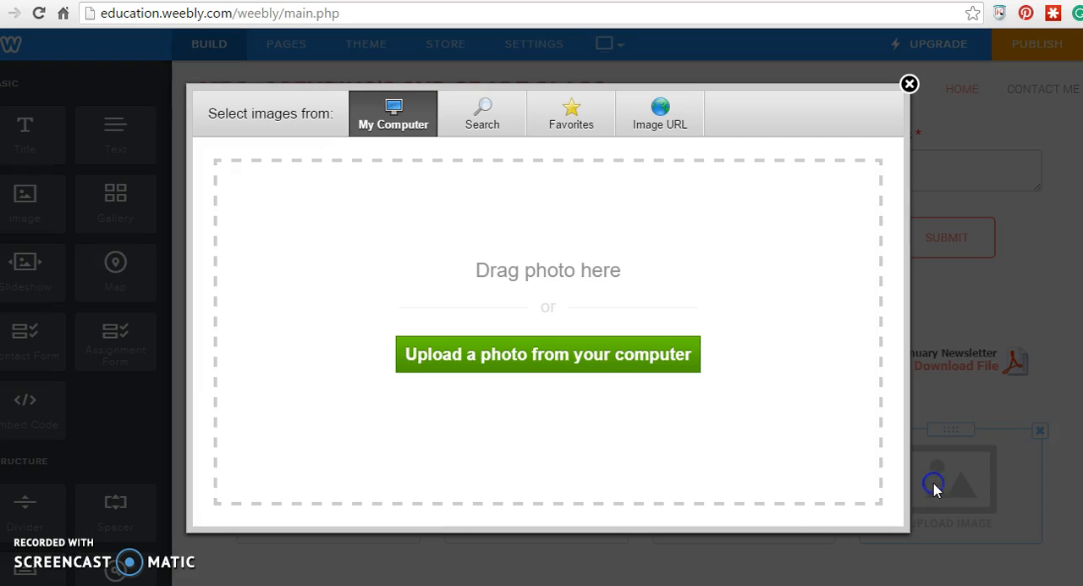
left_click(910, 84)
- Publish the class website using the proposed Weebly.com subdomain
scroll(772, 525, "up", 3)
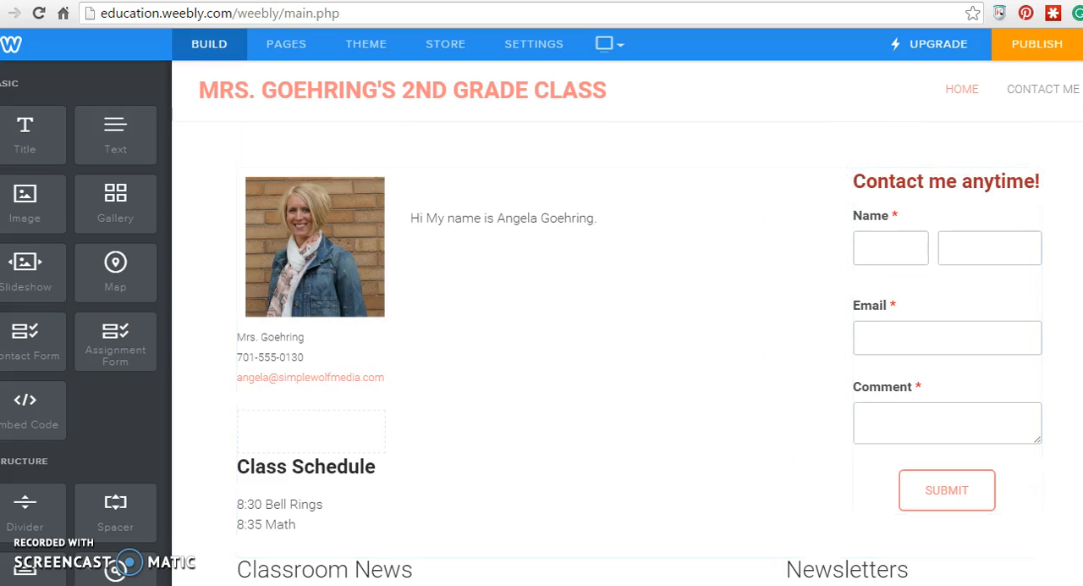
left_click(1041, 46)
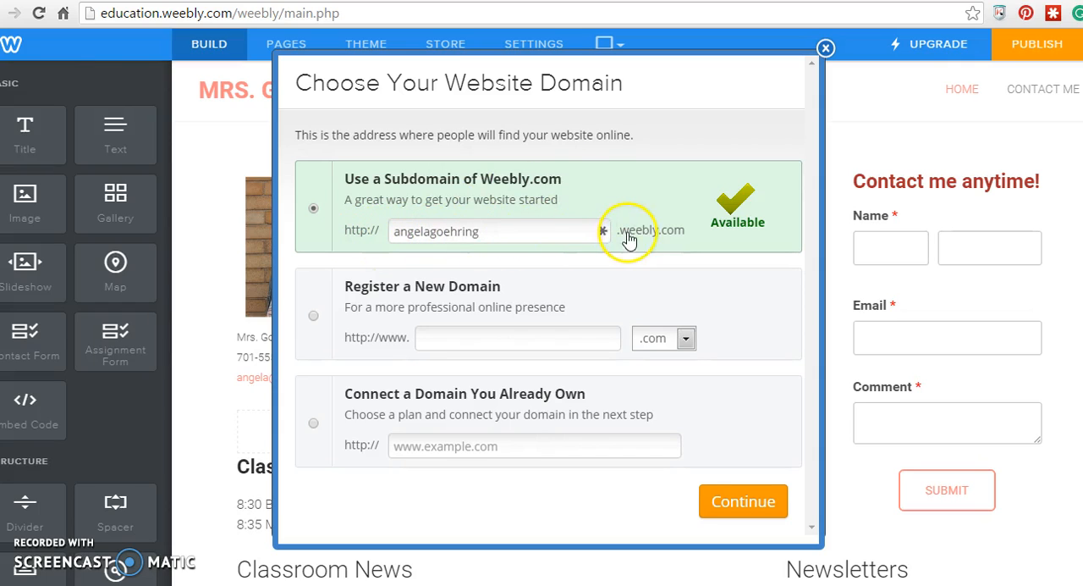
left_click(744, 504)
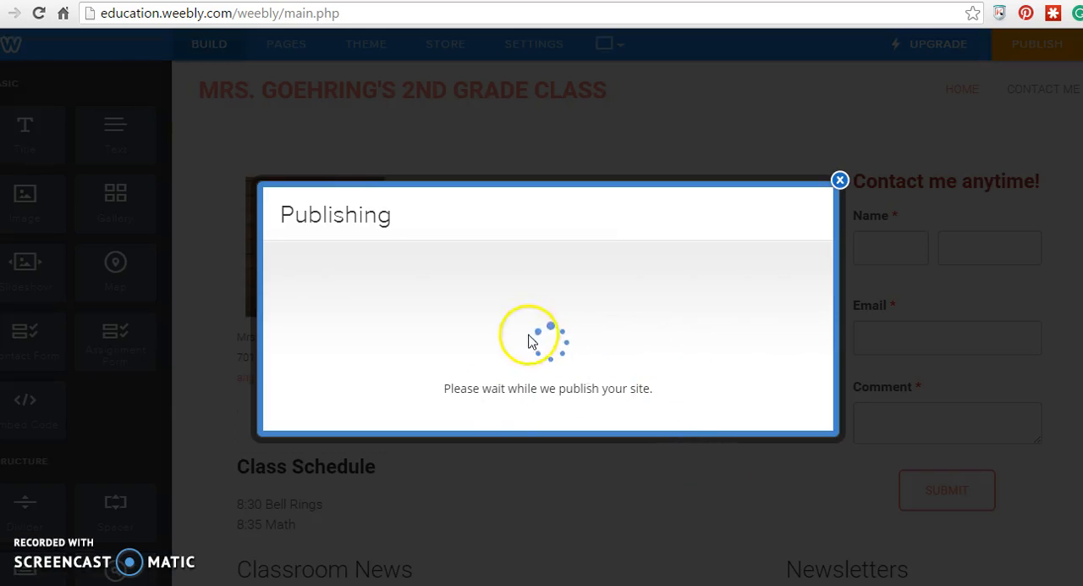
left_click(499, 317)
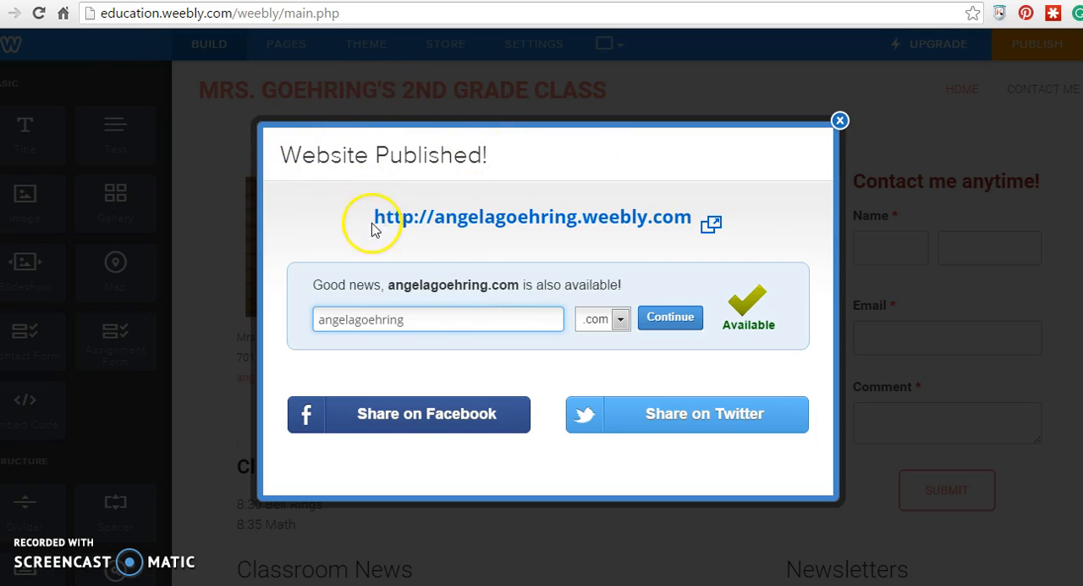
- Open the published site from its link to review the Home page, and dismiss the publish confirmation in the editor
left_click(398, 218)
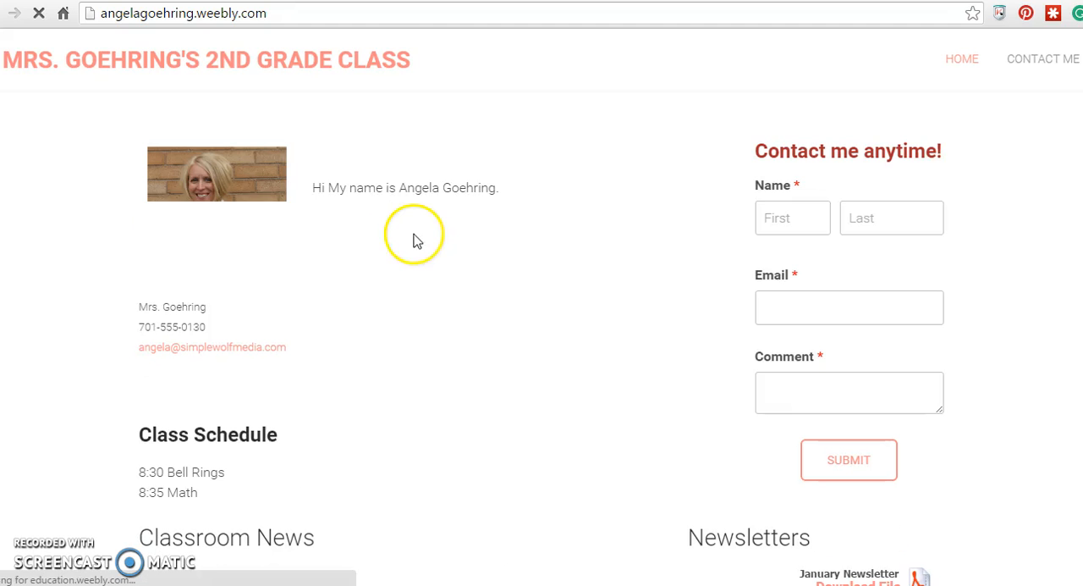
scroll(526, 254, "down", 3)
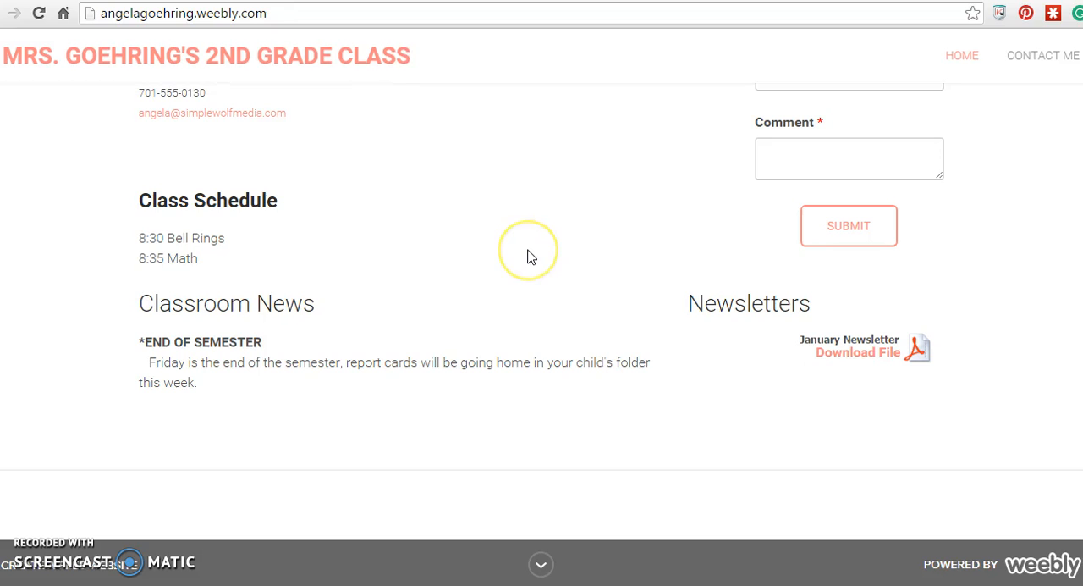
scroll(527, 254, "up", 3)
scroll(531, 257, "down", 3)
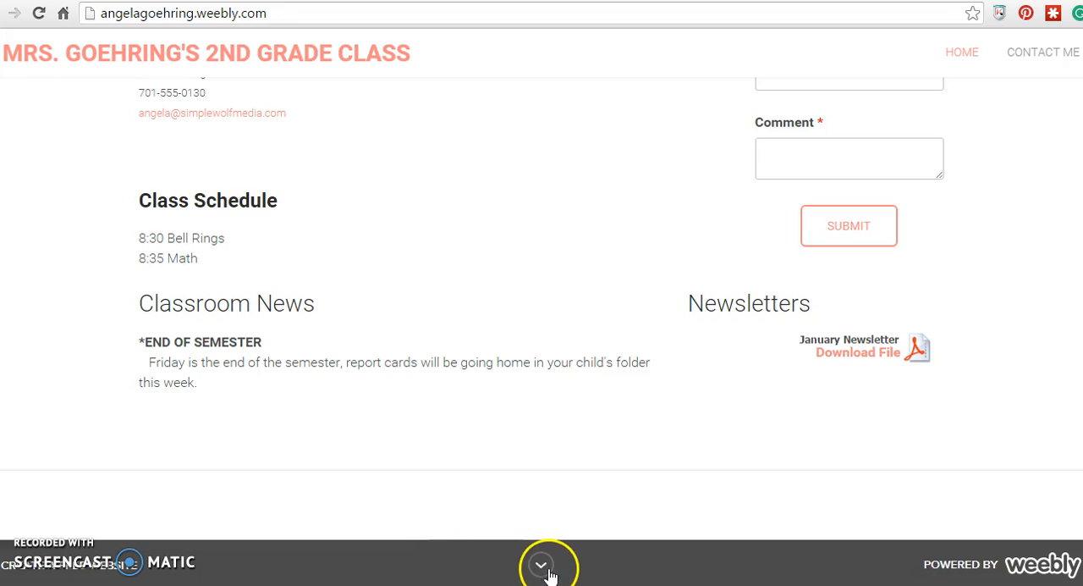
scroll(395, 435, "up", 3)
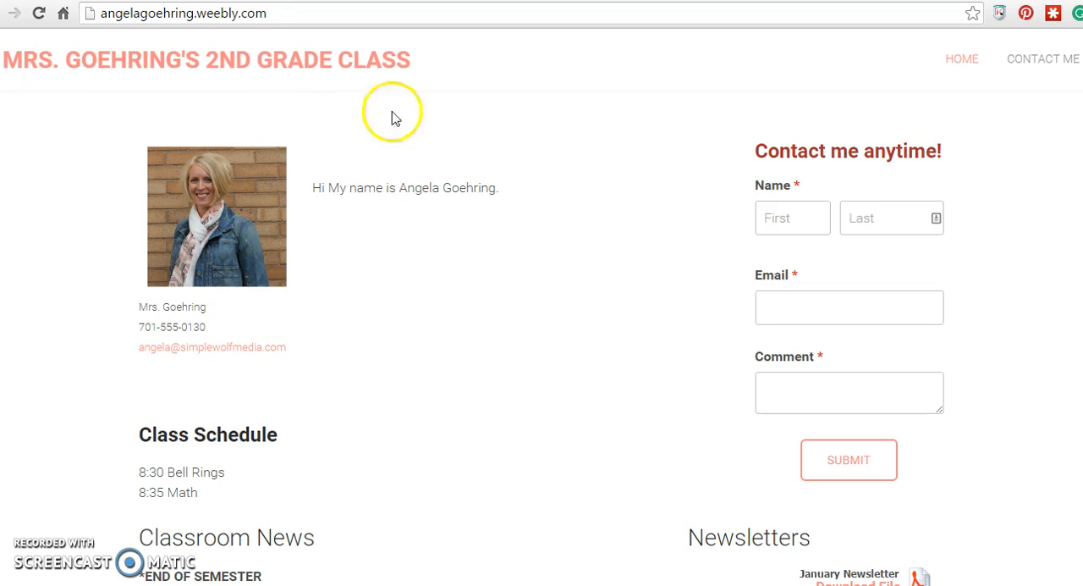
left_click(258, 1)
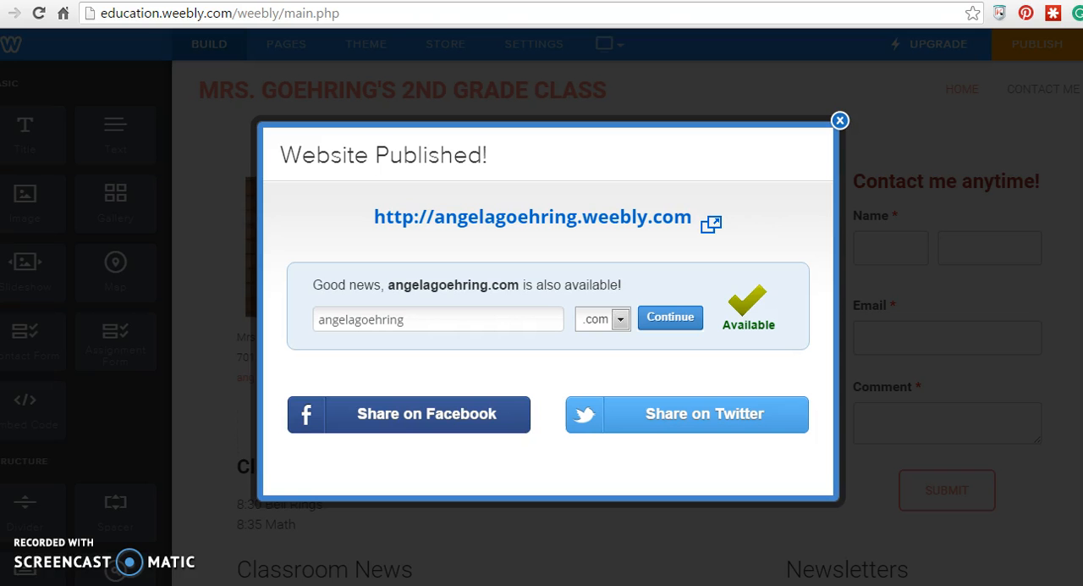
left_click(840, 121)
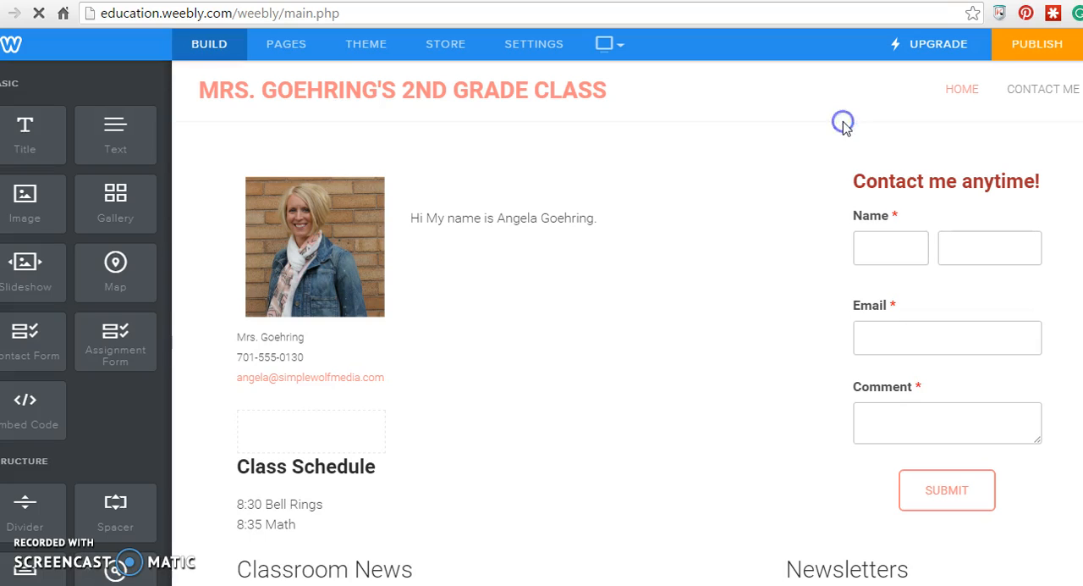
- Return to the published site, look over the Home page again, and select its web address
left_click(389, 1)
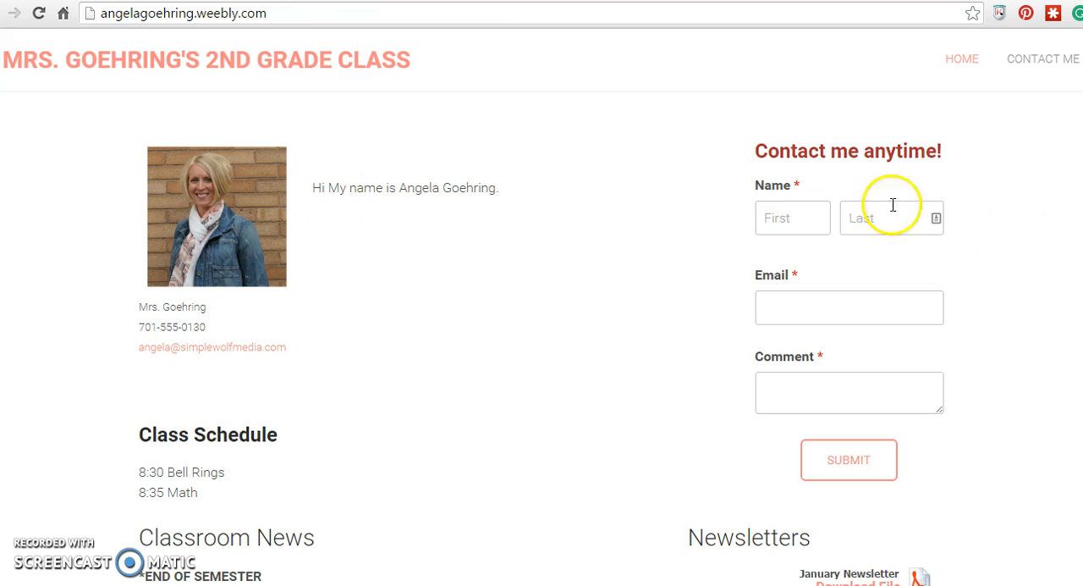
scroll(307, 358, "down", 2)
scroll(302, 296, "up", 2)
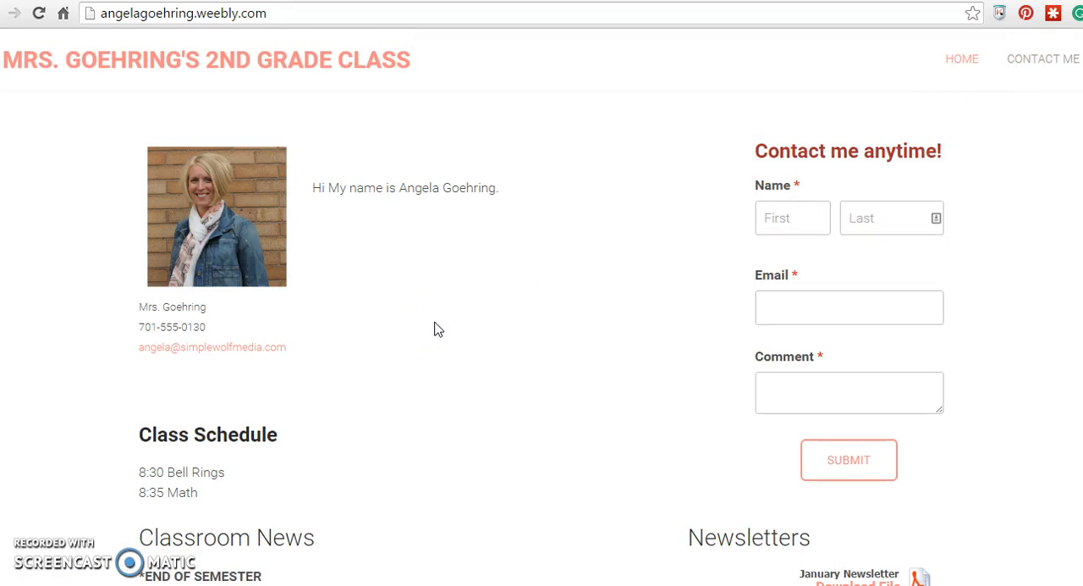
left_click(271, 15)
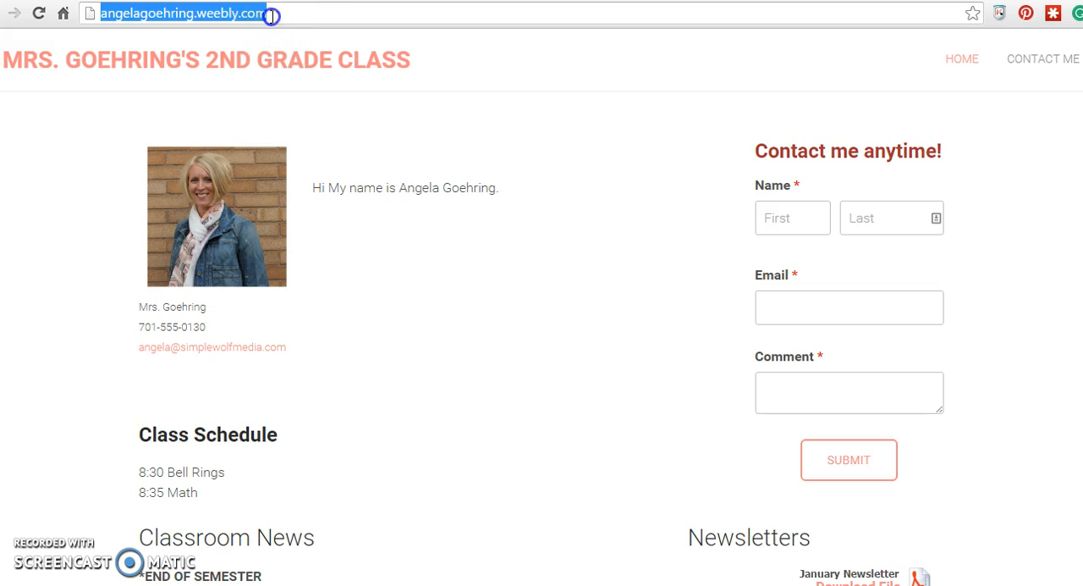